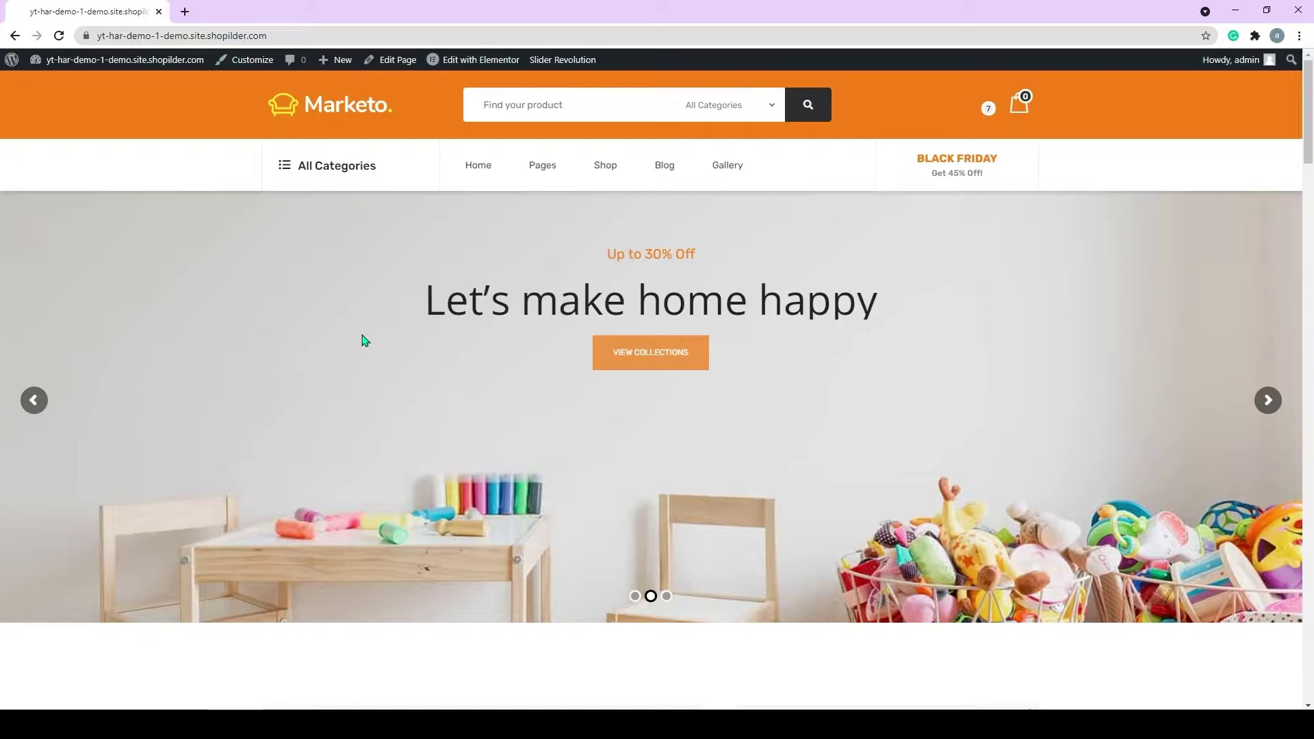
- Look through the Marketo storefront's home page, from the hero slider down to the top categories section
{"action": "scroll", "coordinate": [365, 340], "scroll_direction": "down", "scroll_amount": 4}
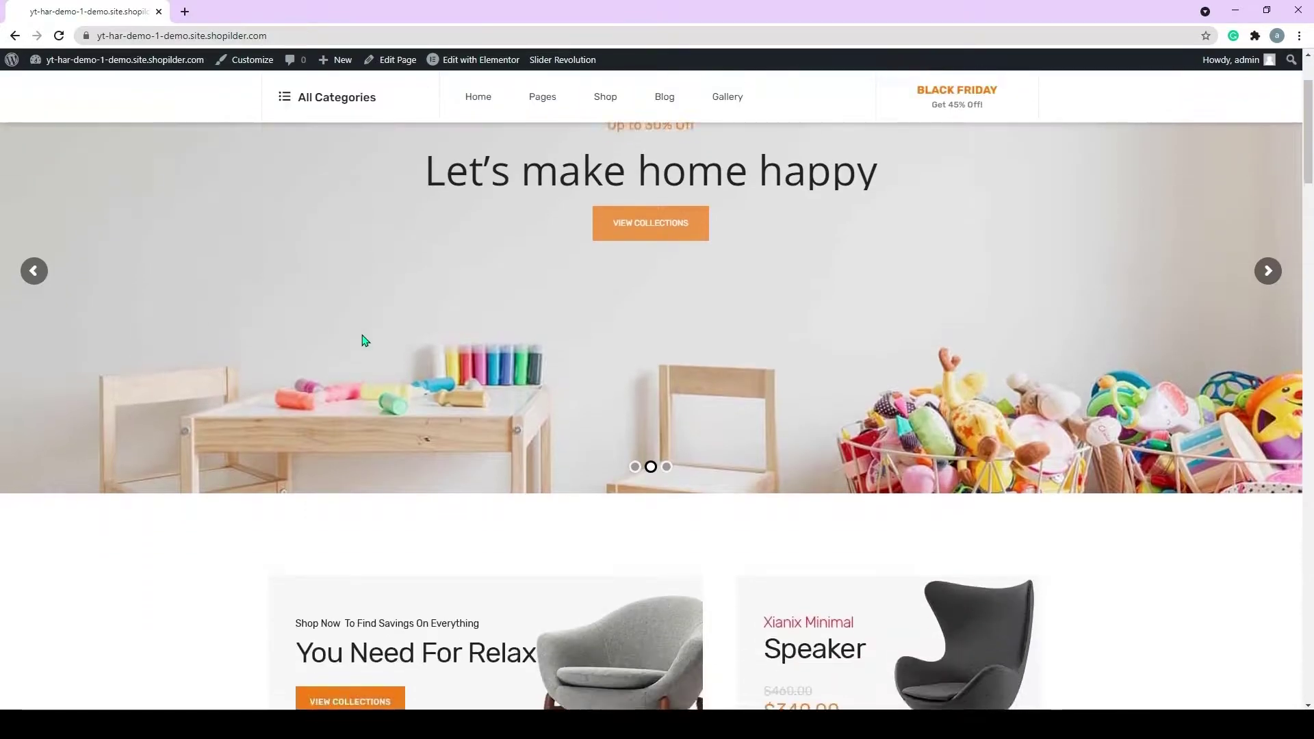
{"action": "scroll", "coordinate": [364, 340], "scroll_direction": "down", "scroll_amount": 3}
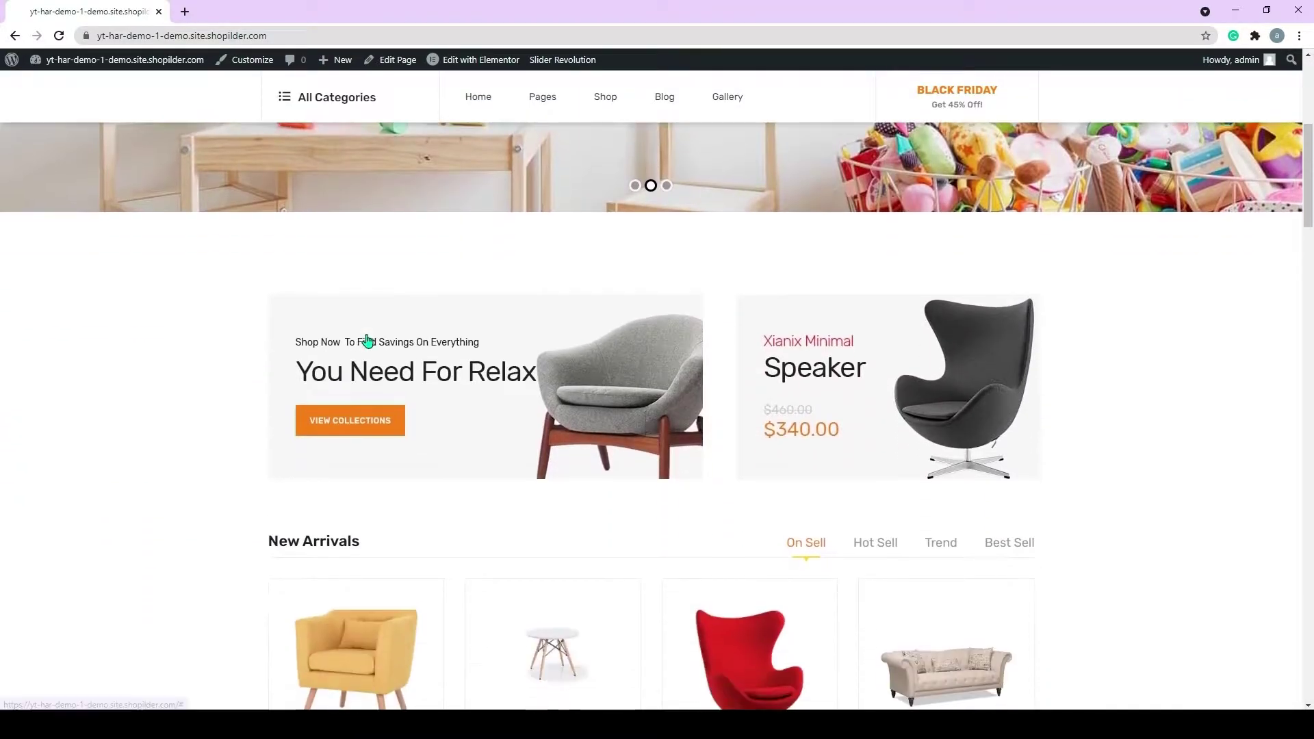
{"action": "scroll", "coordinate": [368, 340], "scroll_direction": "down", "scroll_amount": 2}
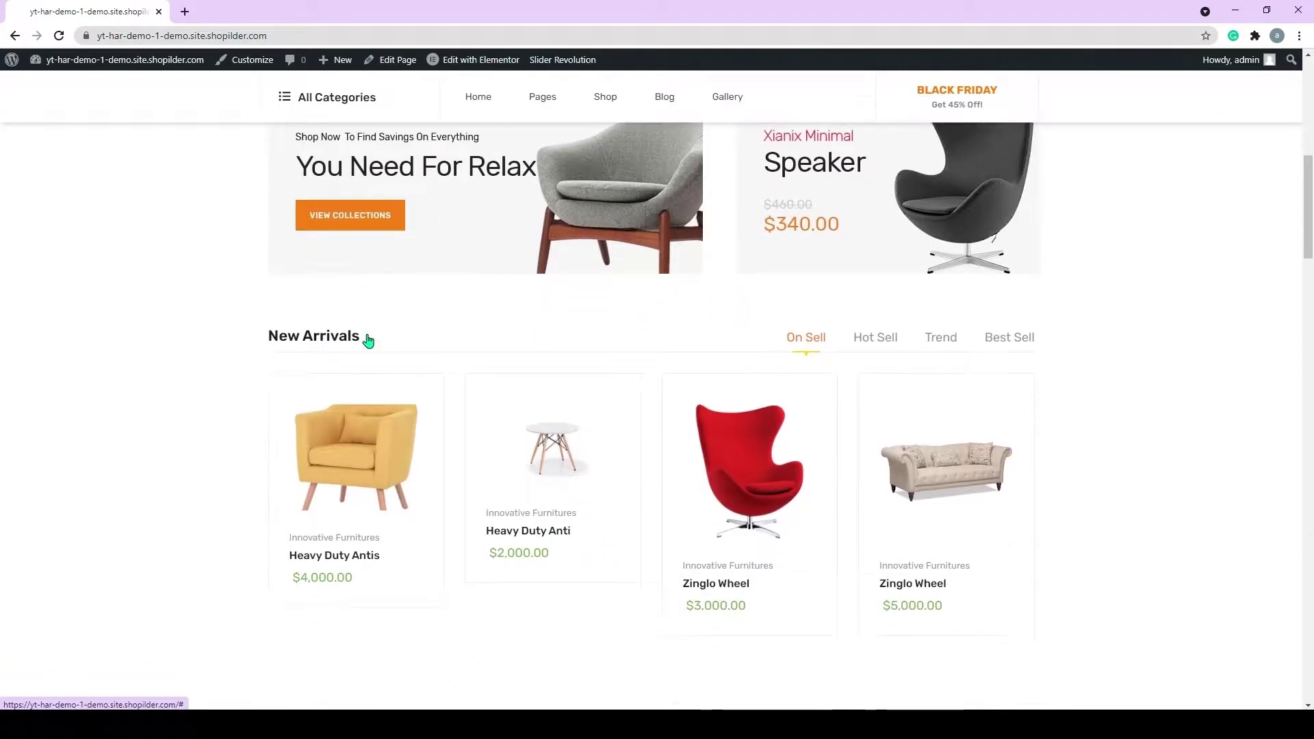
{"action": "scroll", "coordinate": [365, 340], "scroll_direction": "down", "scroll_amount": 1}
{"action": "scroll", "coordinate": [366, 340], "scroll_direction": "down", "scroll_amount": 2}
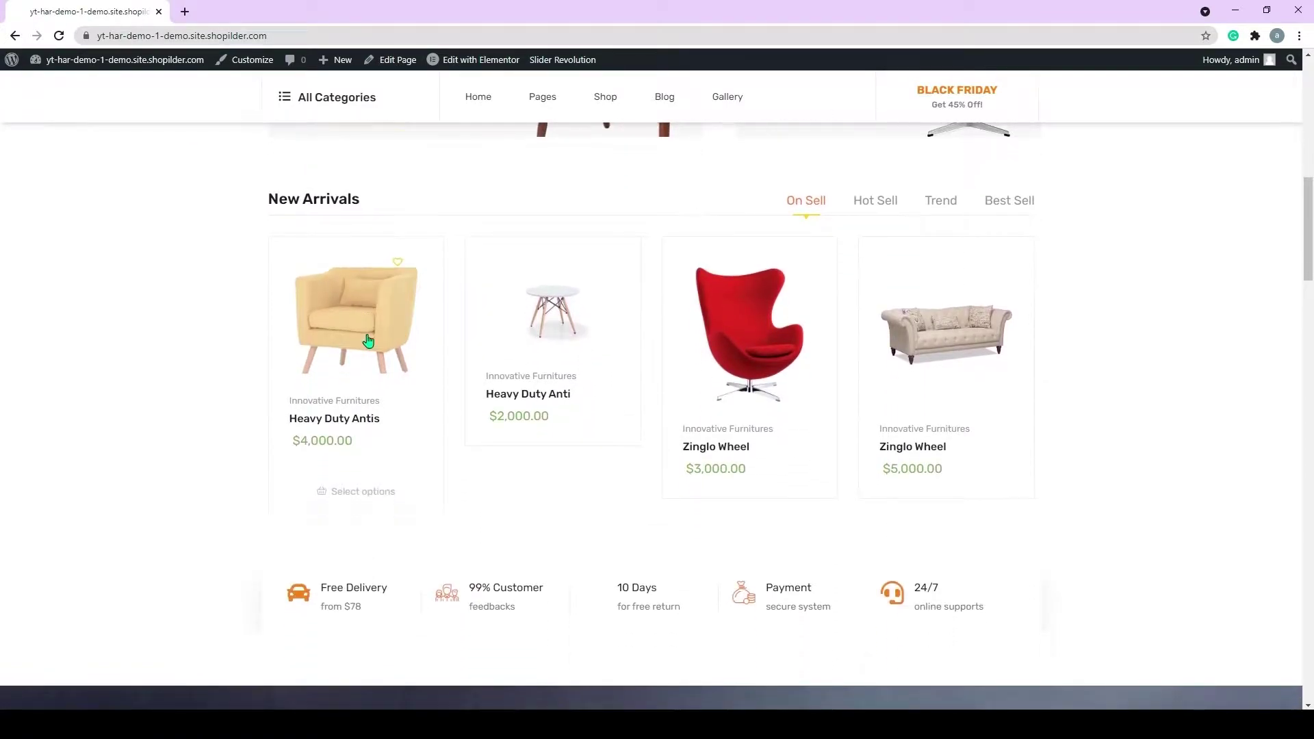
{"action": "scroll", "coordinate": [367, 340], "scroll_direction": "down", "scroll_amount": 1}
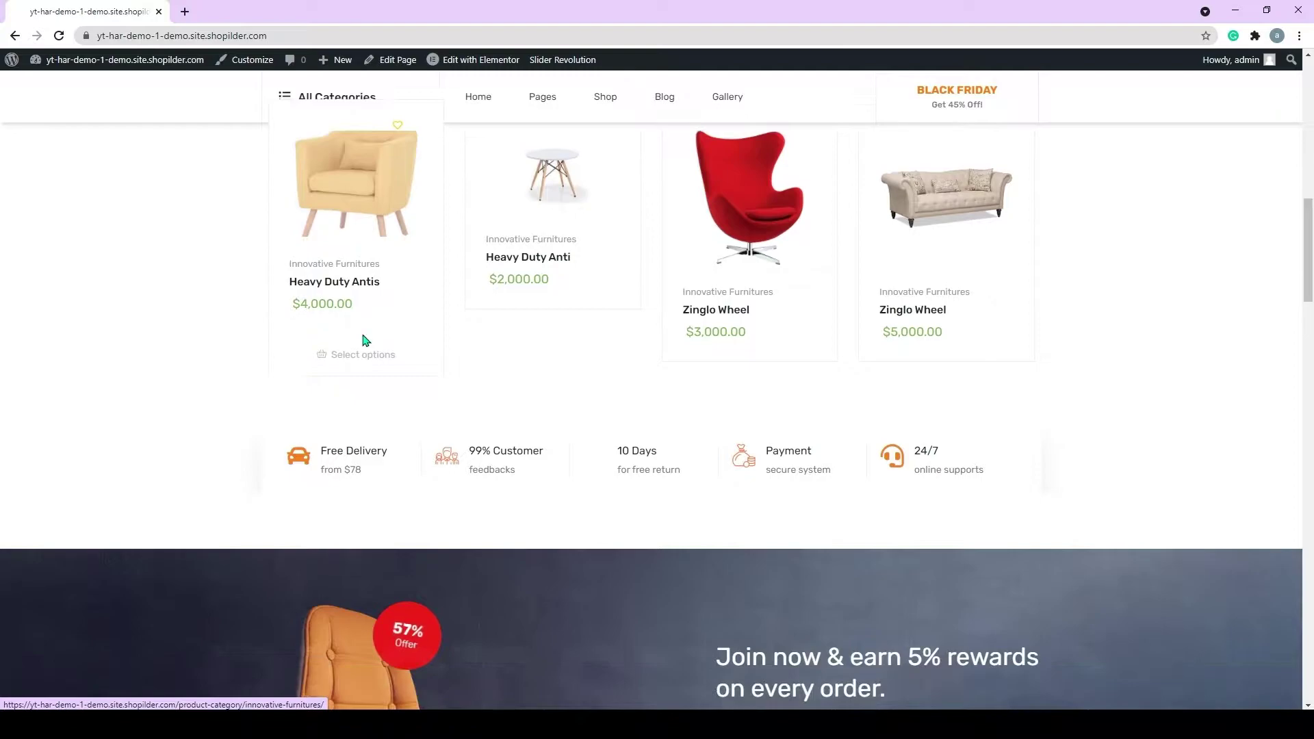
{"action": "scroll", "coordinate": [365, 340], "scroll_direction": "down", "scroll_amount": 1}
{"action": "scroll", "coordinate": [364, 338], "scroll_direction": "down", "scroll_amount": 2}
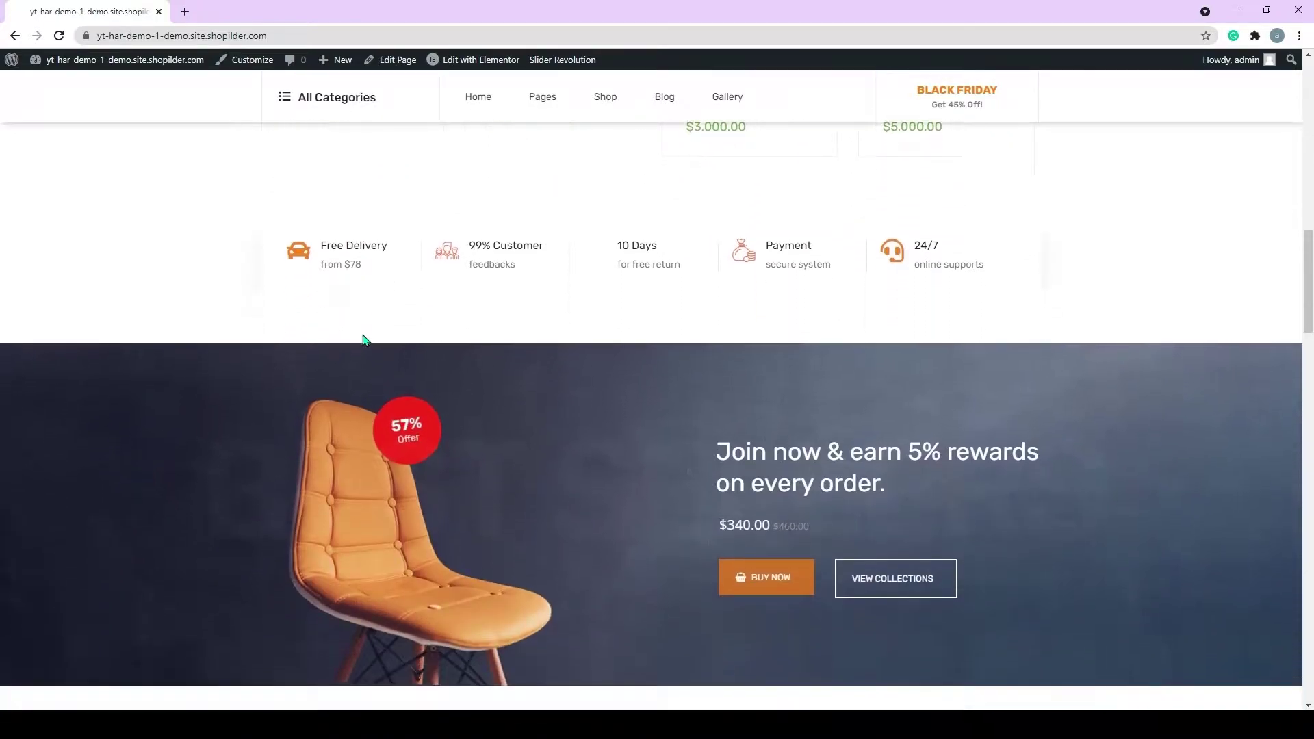
{"action": "scroll", "coordinate": [364, 340], "scroll_direction": "down", "scroll_amount": 1}
{"action": "scroll", "coordinate": [363, 339], "scroll_direction": "down", "scroll_amount": 2}
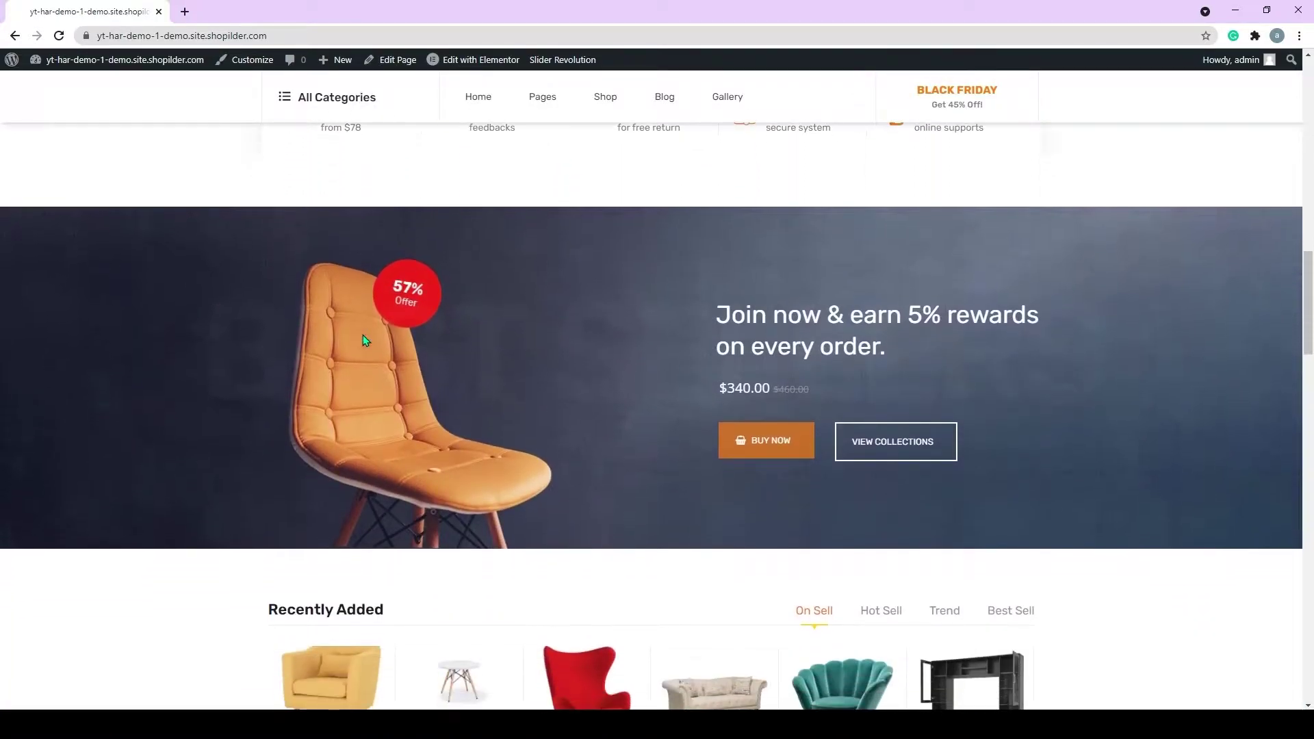
{"action": "scroll", "coordinate": [363, 335], "scroll_direction": "down", "scroll_amount": 2}
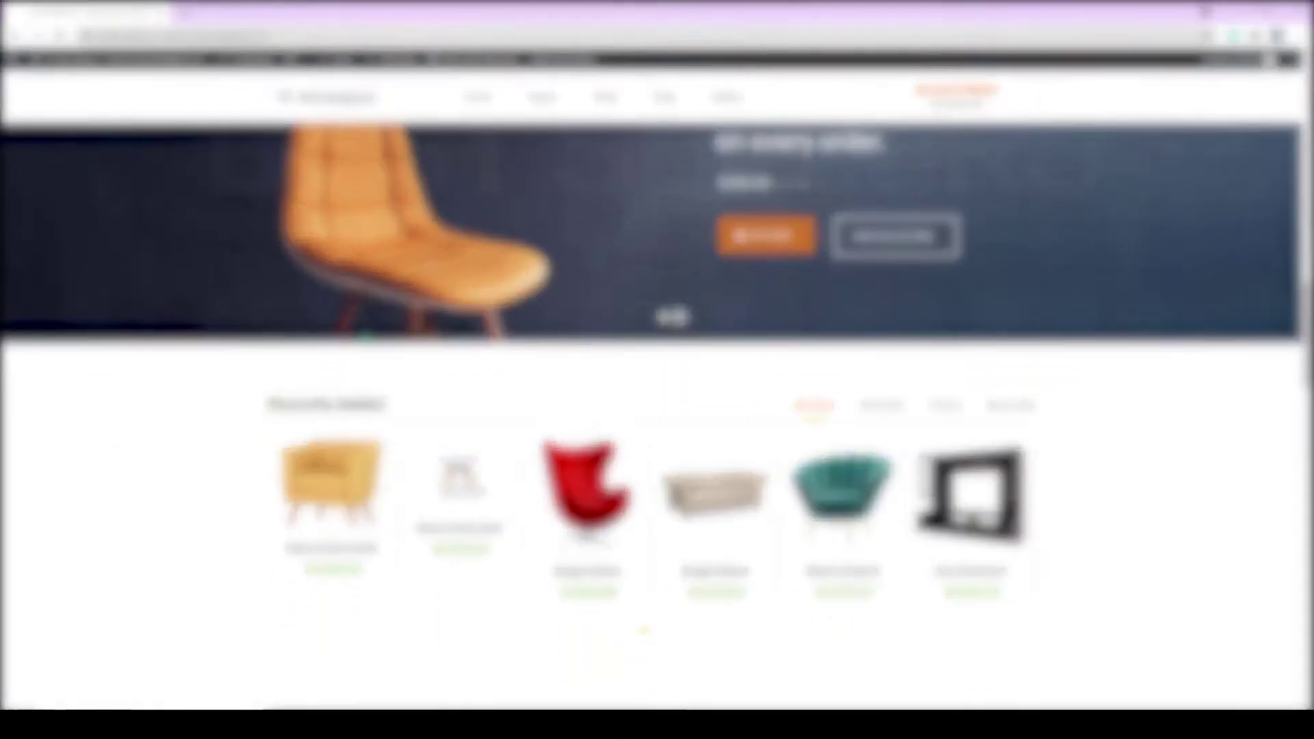
{"action": "scroll", "coordinate": [363, 334], "scroll_direction": "down", "scroll_amount": 2}
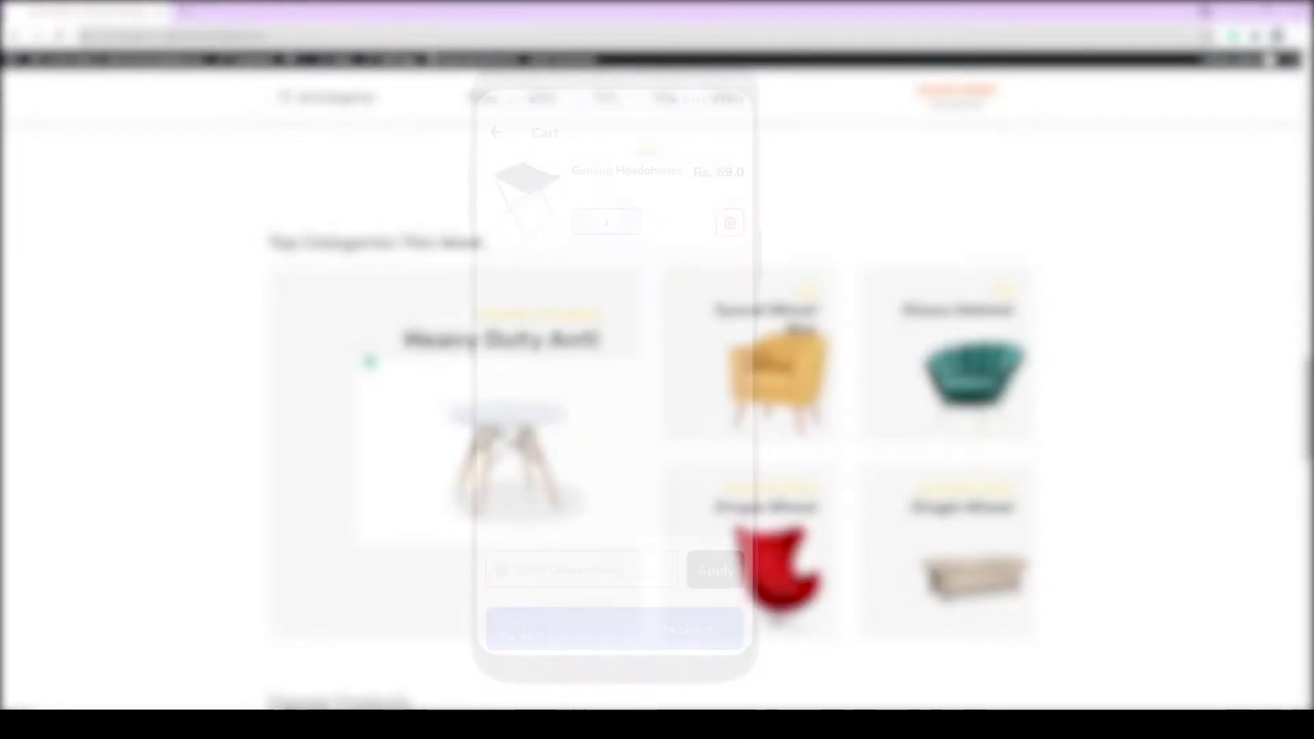
- Open appmaker.xyz in a new browser tab and start the free app creation process
{"action": "left_click", "coordinate": [185, 12]}
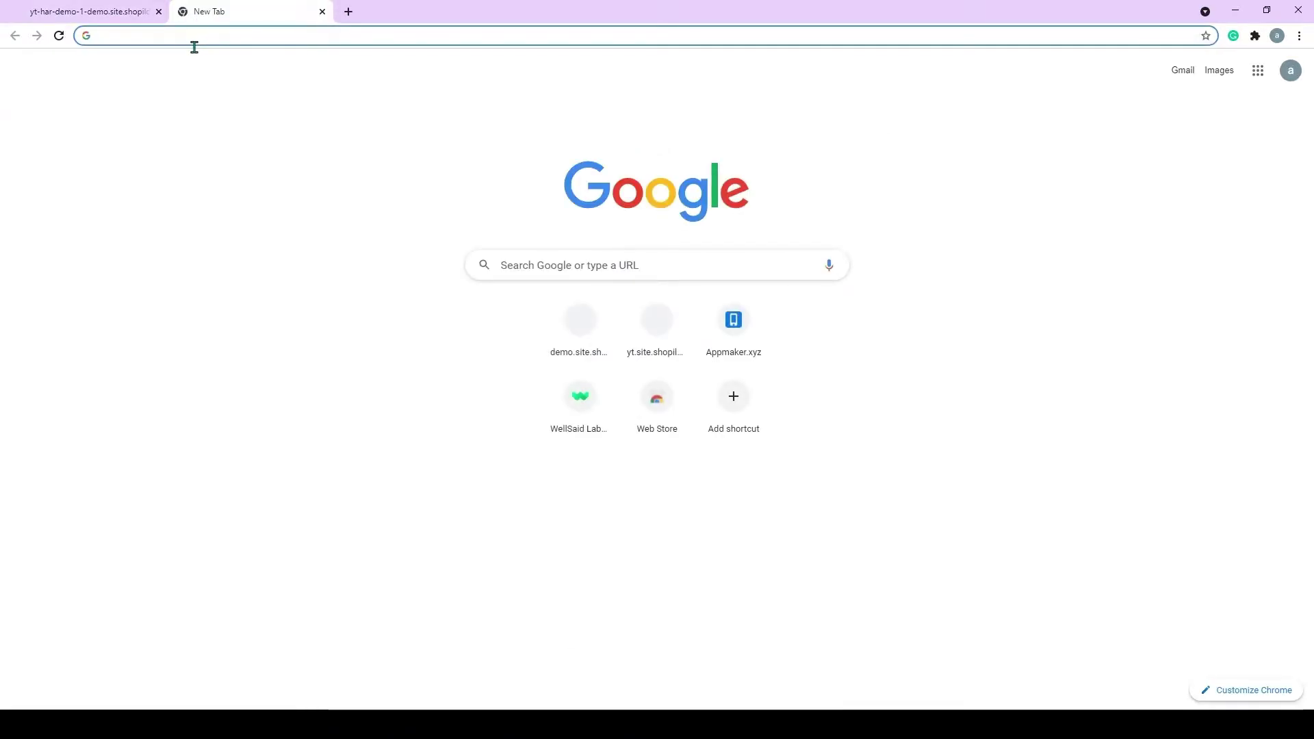
{"action": "type", "text": "appmaker.xyz"}
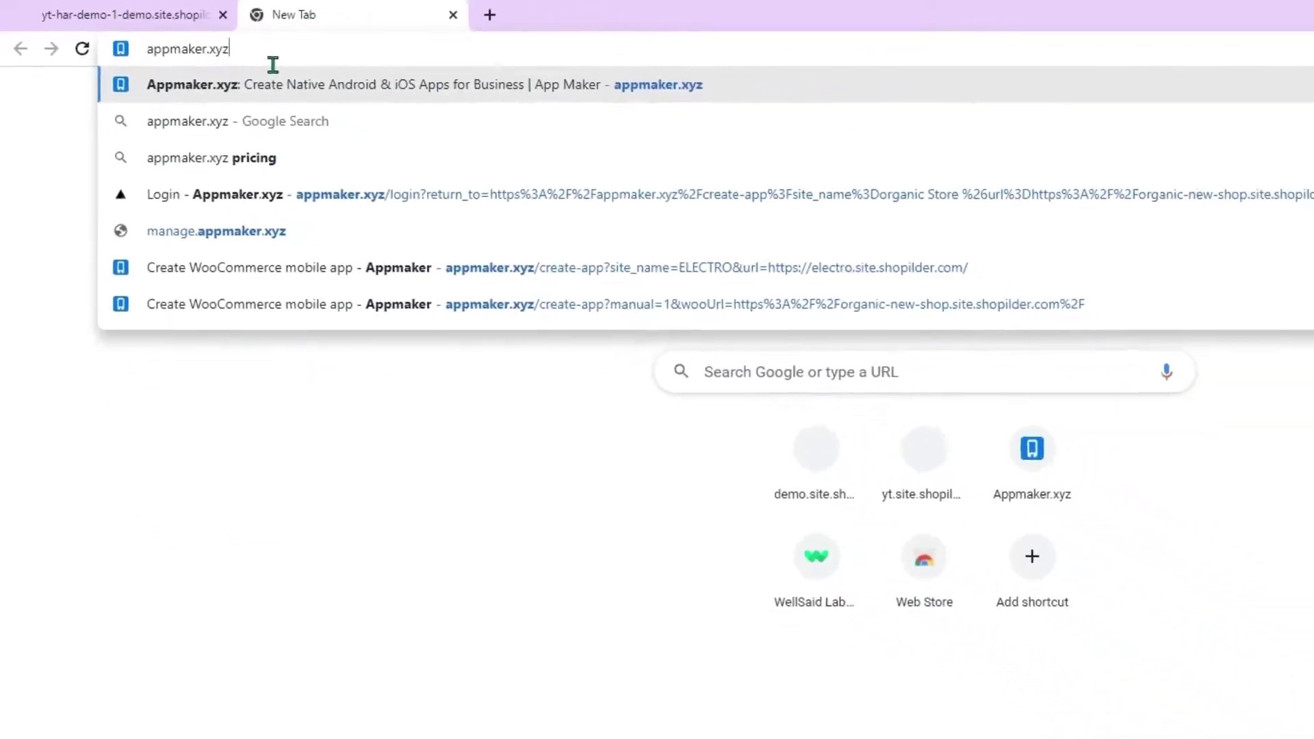
{"action": "key", "text": "Return"}
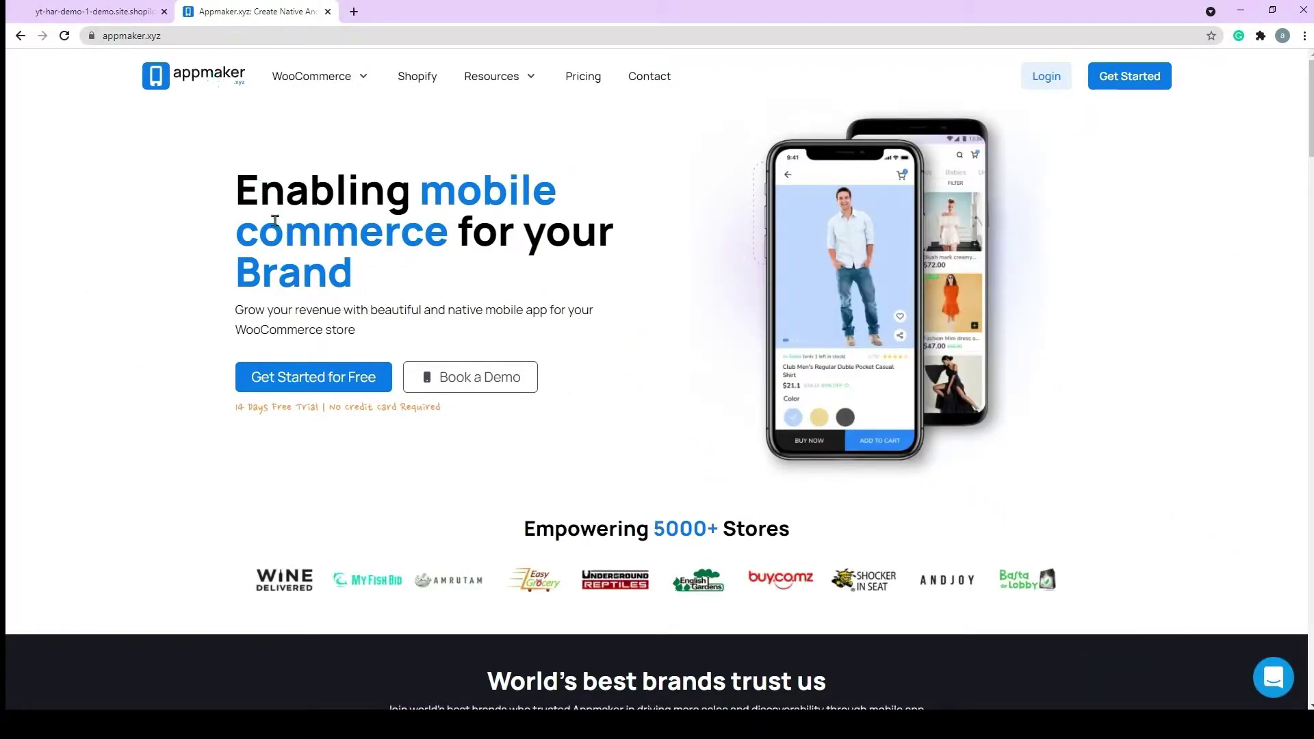
{"action": "left_click", "coordinate": [327, 380]}
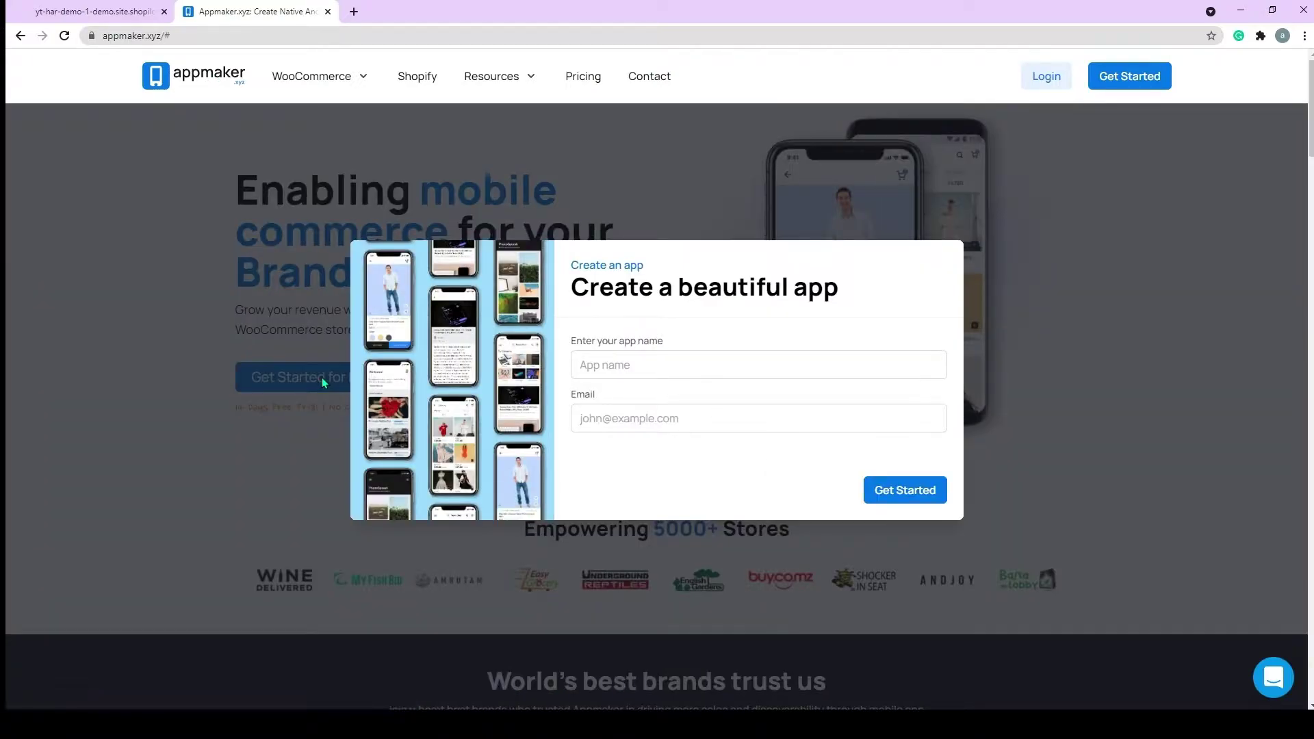
- Name the app Furniture, fill in the account e-mail and submit the sign-up details
{"action": "left_click", "coordinate": [611, 370]}
{"action": "type", "text": "Furniture"}
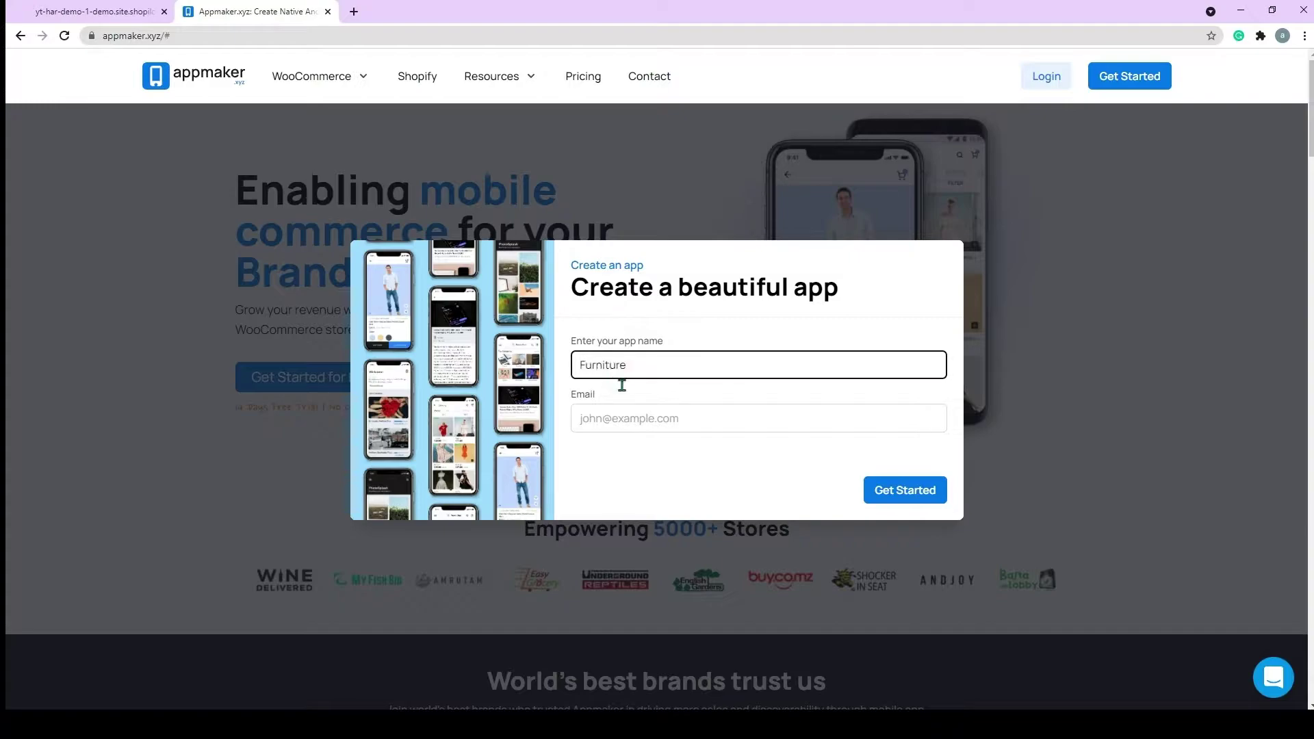
{"action": "left_click", "coordinate": [634, 417]}
{"action": "key", "text": "ctrl+v"}
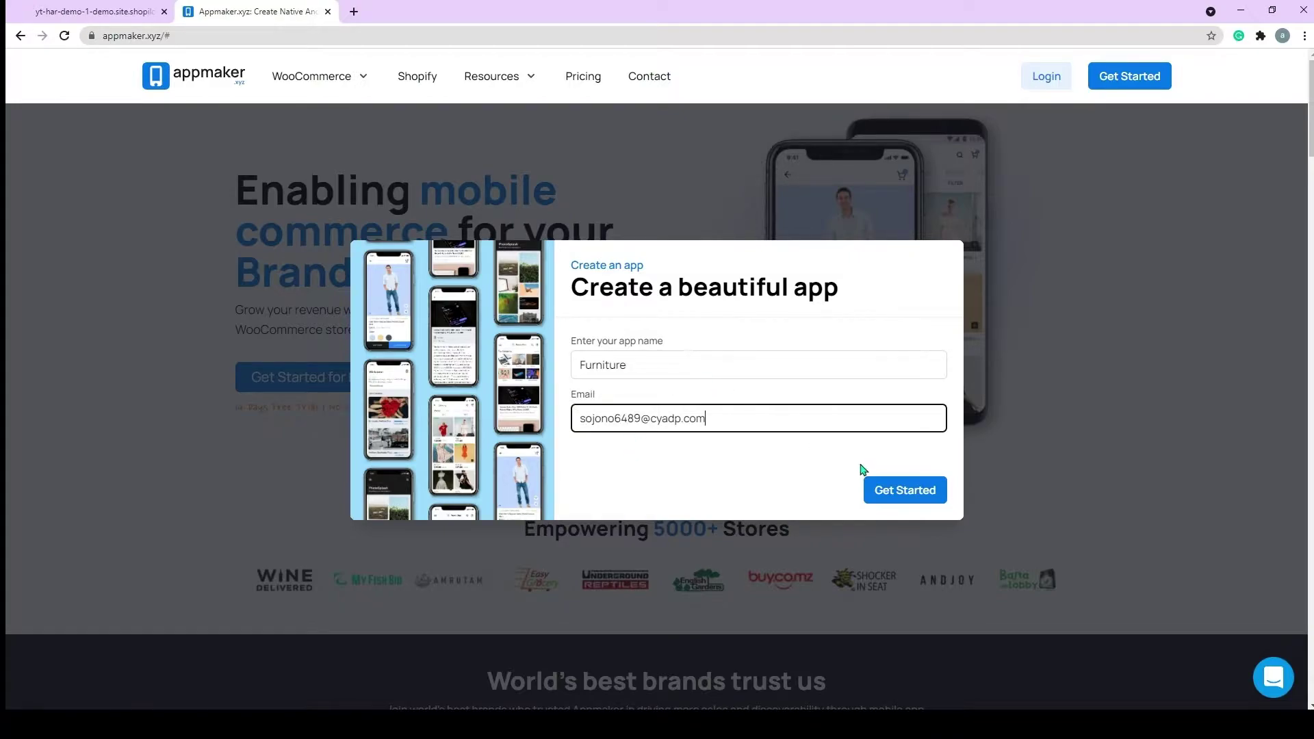
{"action": "left_click", "coordinate": [885, 490]}
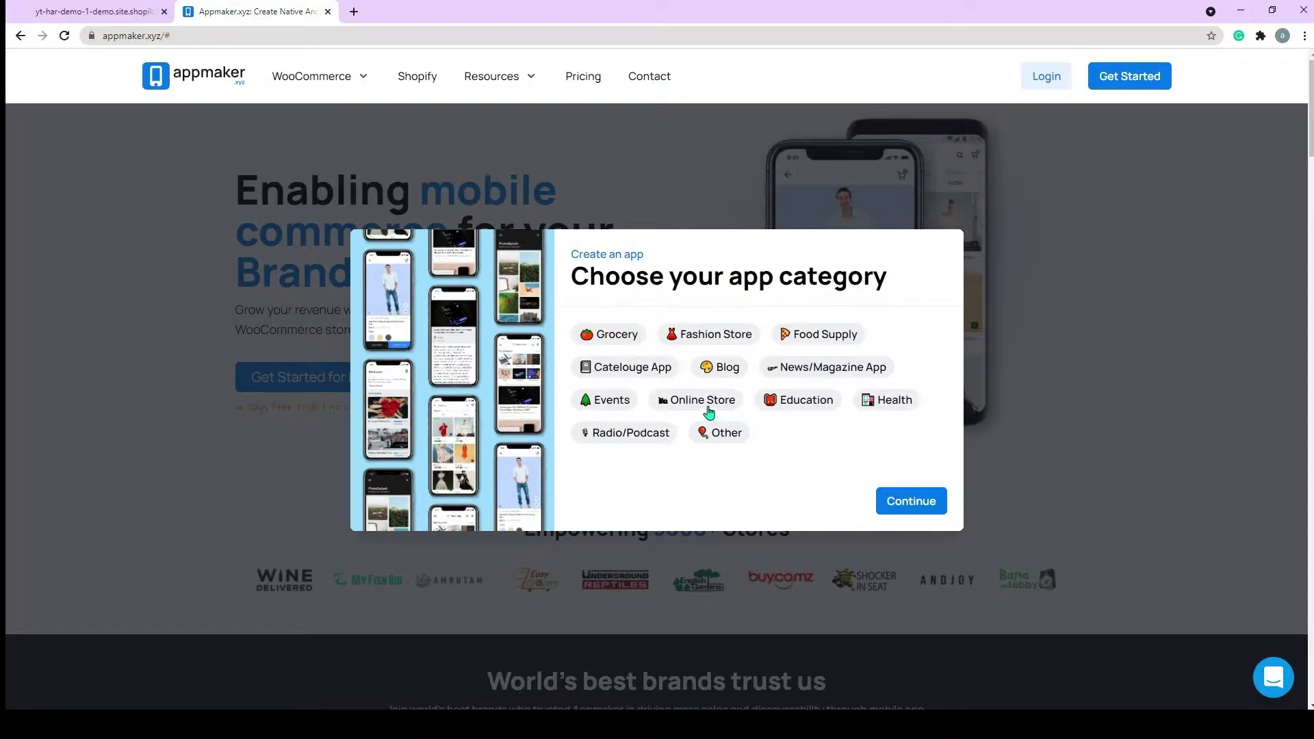
- Choose Other as the app category, describe the app as furniture and continue
{"action": "left_click", "coordinate": [721, 433]}
{"action": "left_click", "coordinate": [709, 463]}
{"action": "type", "text": "furniture"}
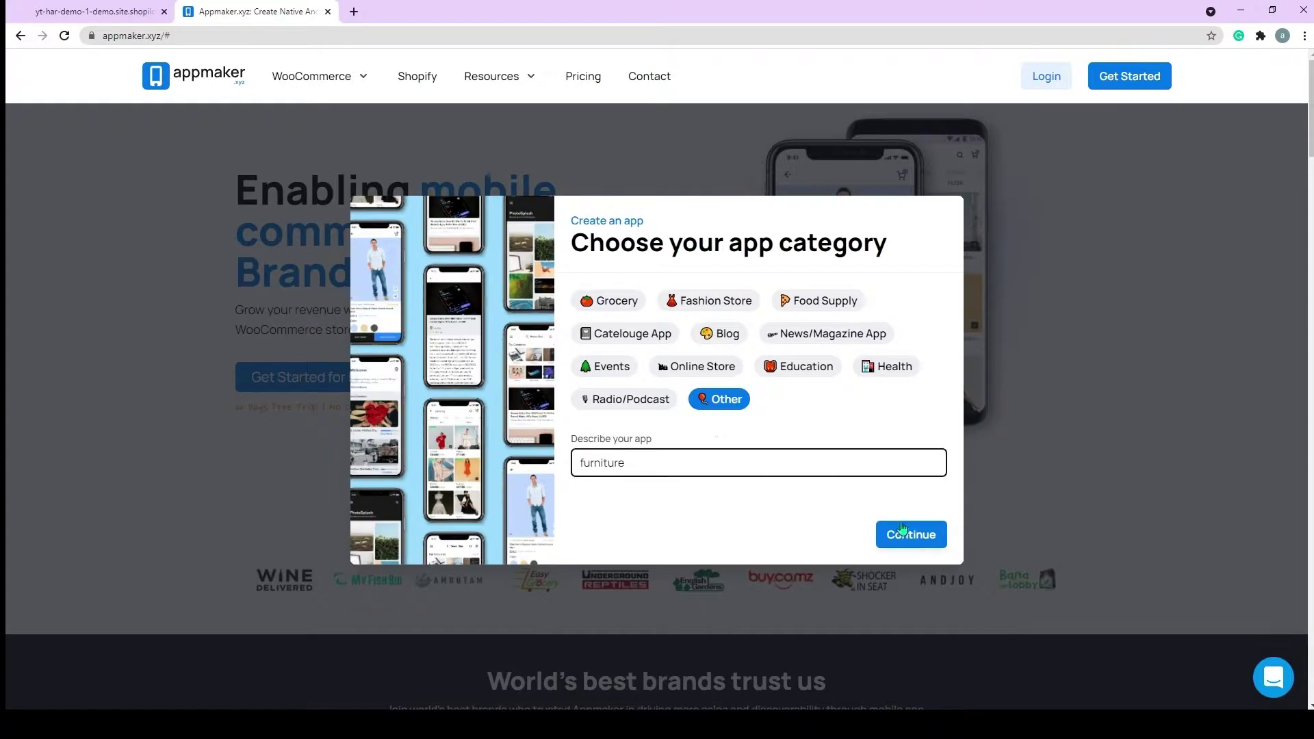
{"action": "left_click", "coordinate": [910, 534]}
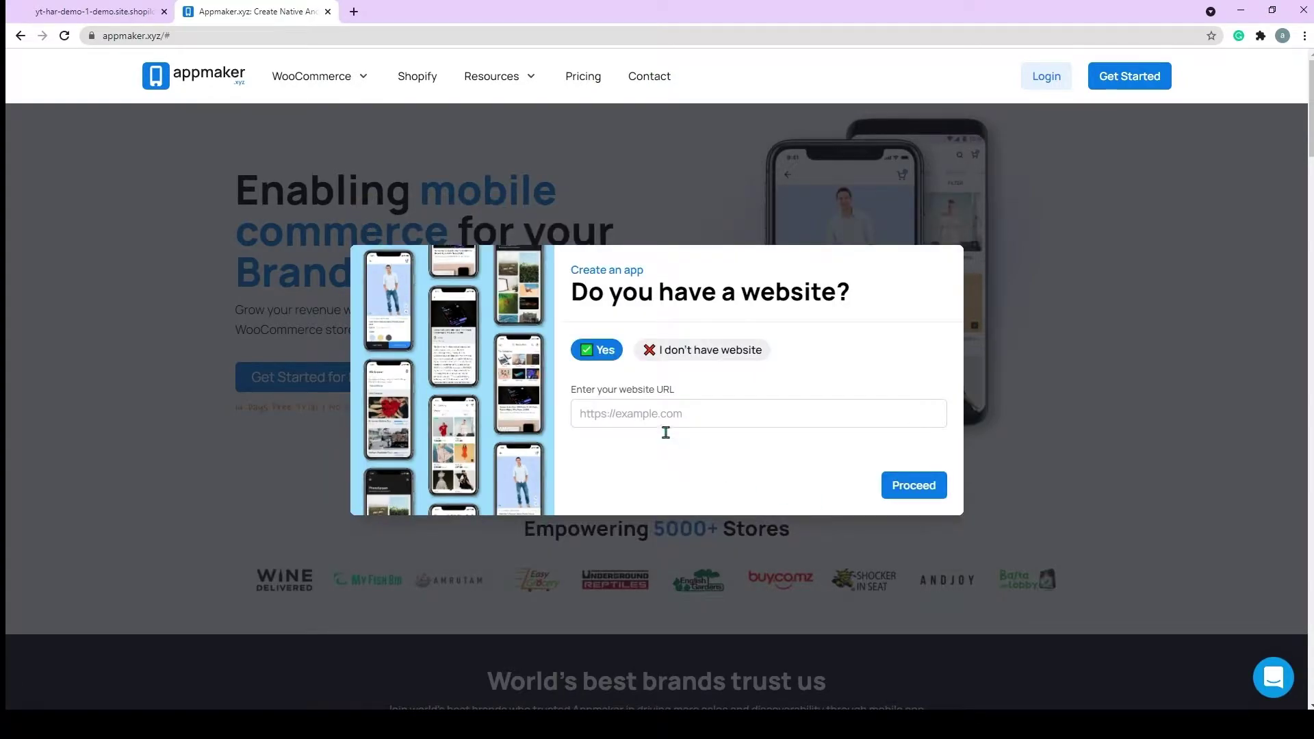
- Copy the full web address of the demo store from its own browser tab
{"action": "left_click", "coordinate": [137, 17]}
{"action": "double_click", "coordinate": [375, 49]}
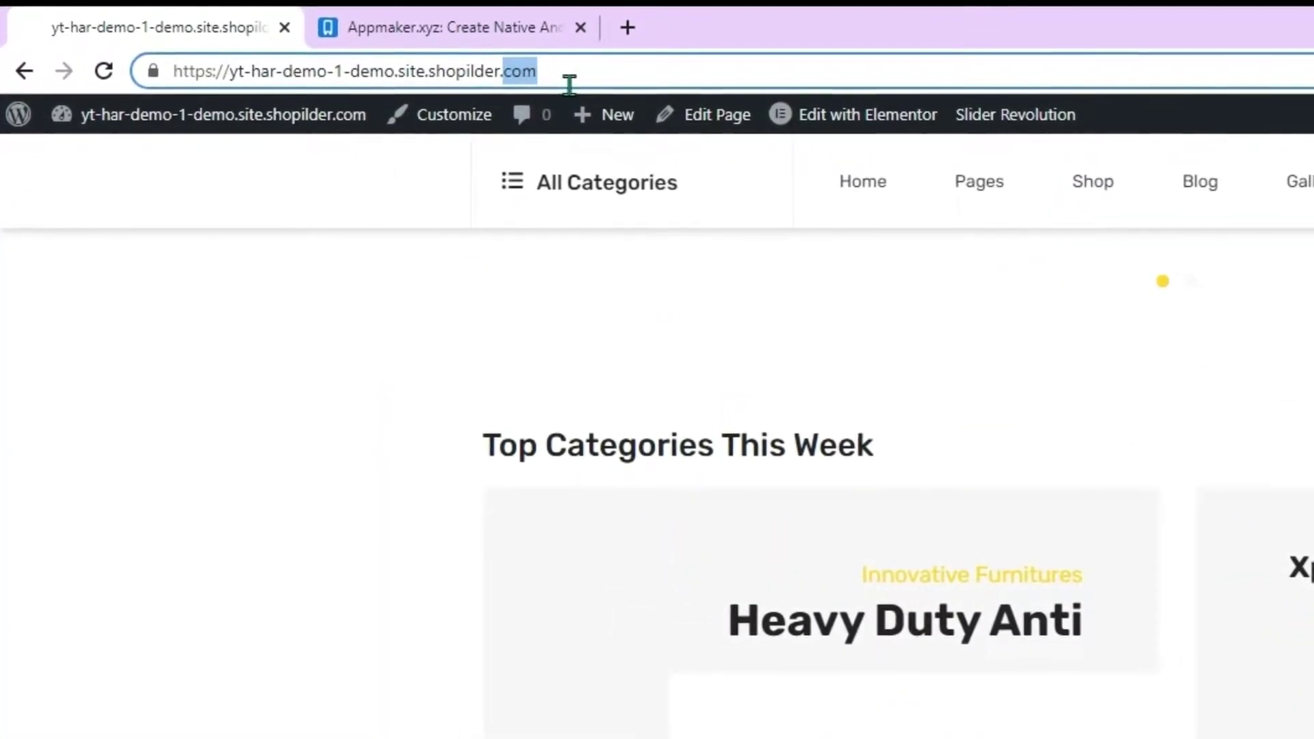
{"action": "left_click_drag", "start_coordinate": [498, 81], "coordinate": [175, 76]}
{"action": "right_click", "coordinate": [239, 68]}
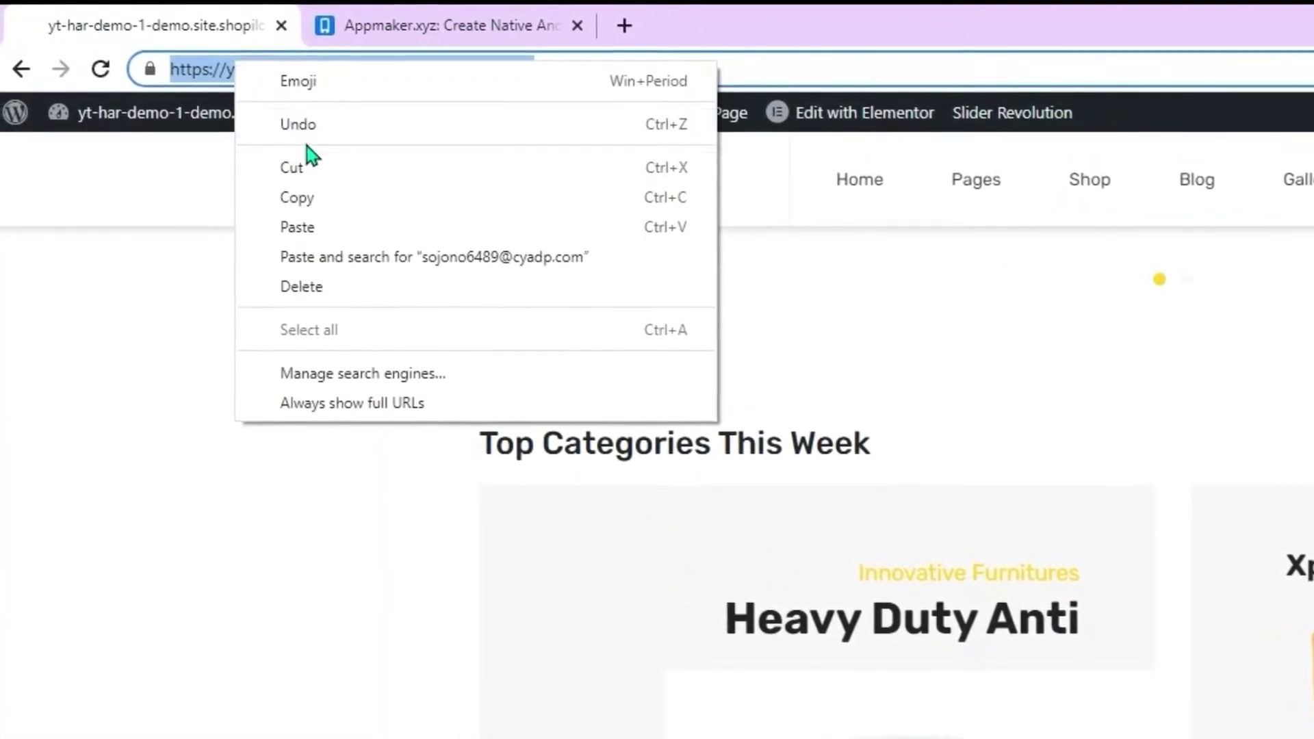
{"action": "left_click", "coordinate": [333, 200]}
{"action": "left_click", "coordinate": [436, 15]}
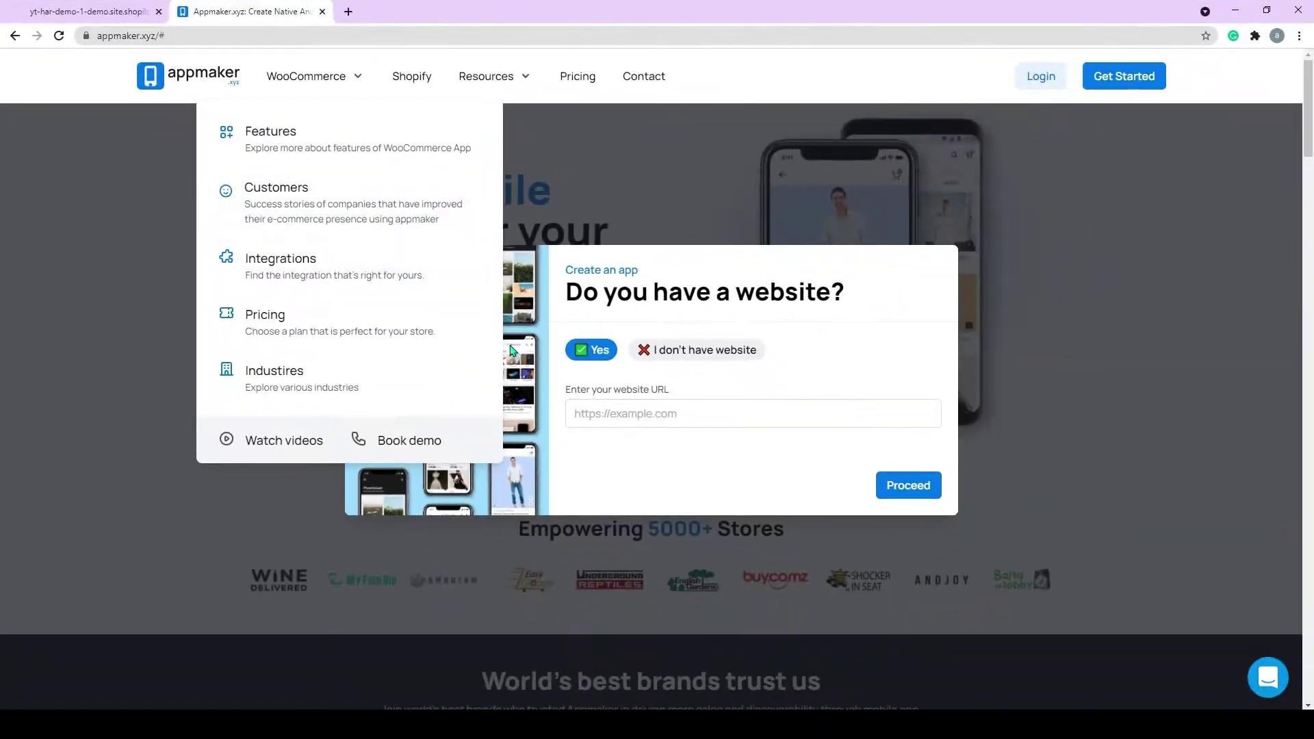
{"action": "right_click", "coordinate": [618, 412]}
{"action": "left_click", "coordinate": [656, 515]}
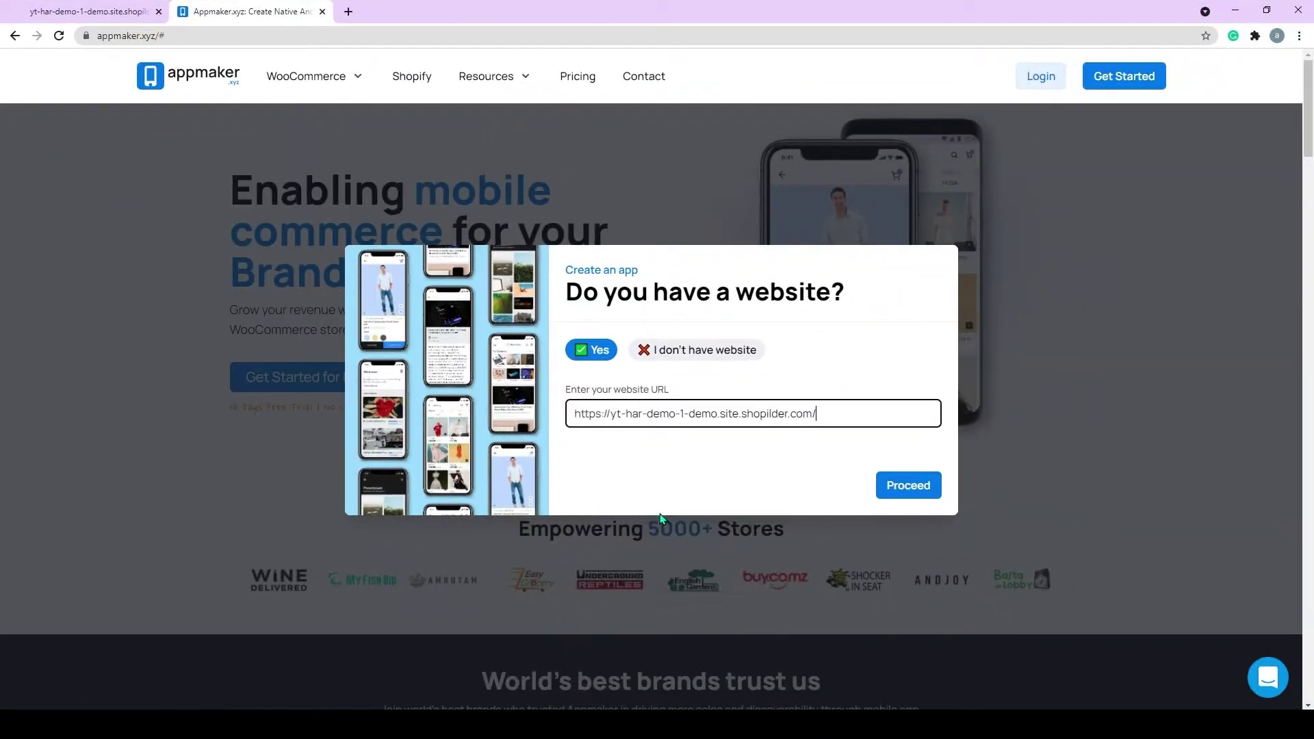
{"action": "left_click", "coordinate": [917, 494]}
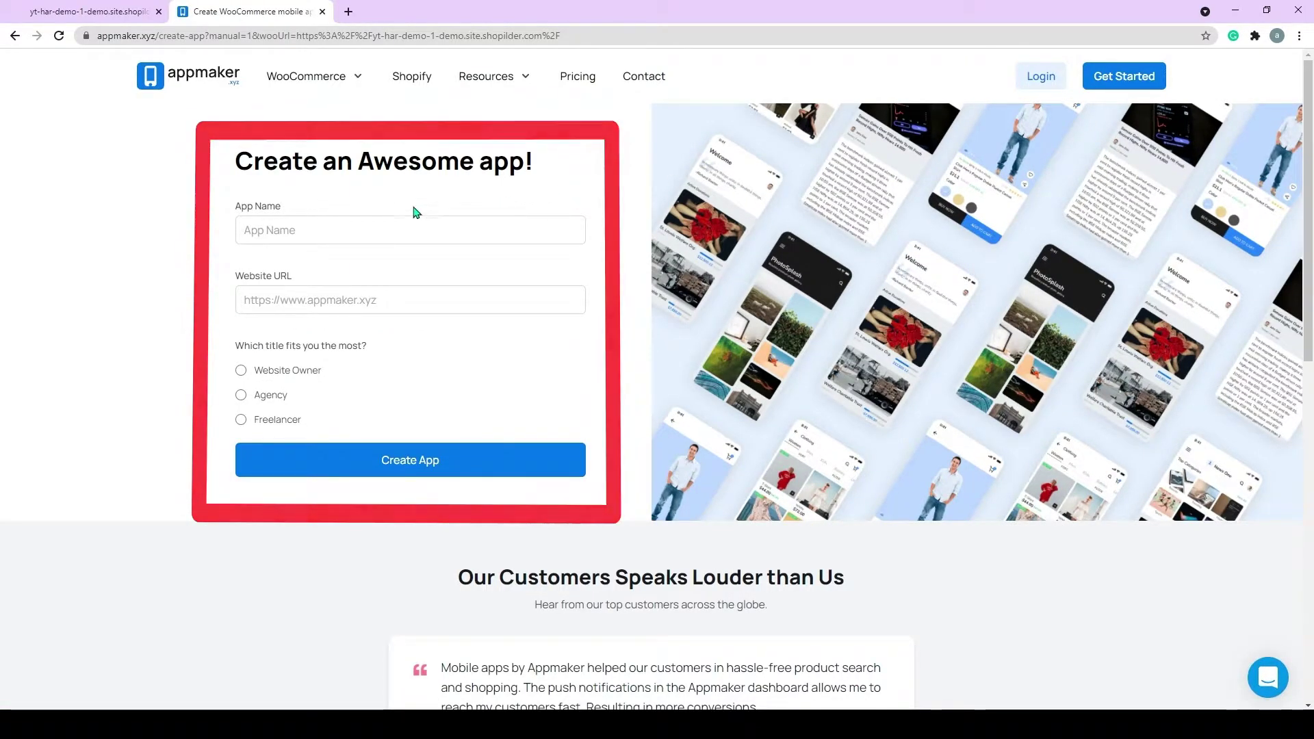
{"action": "left_click", "coordinate": [355, 234]}
{"action": "type", "text": "Furniture"}
{"action": "key", "text": "Tab"}
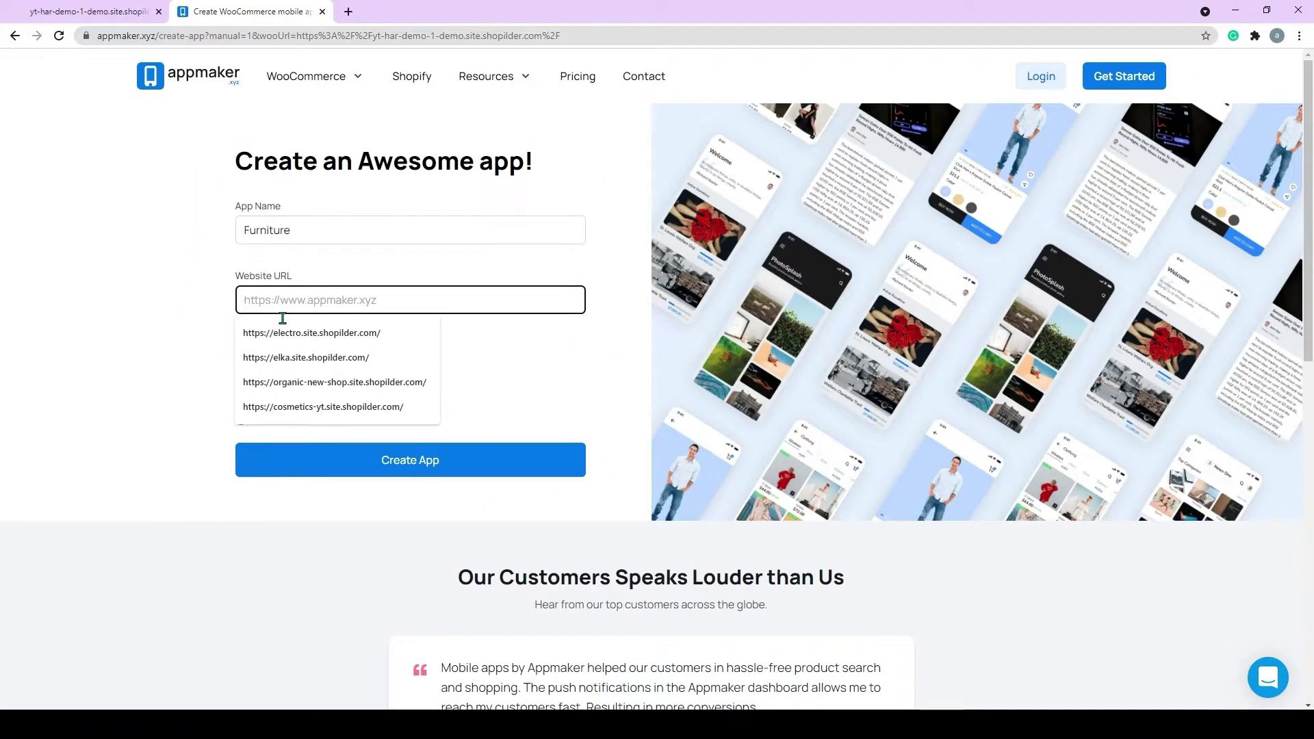
{"action": "key", "text": "ctrl+v"}
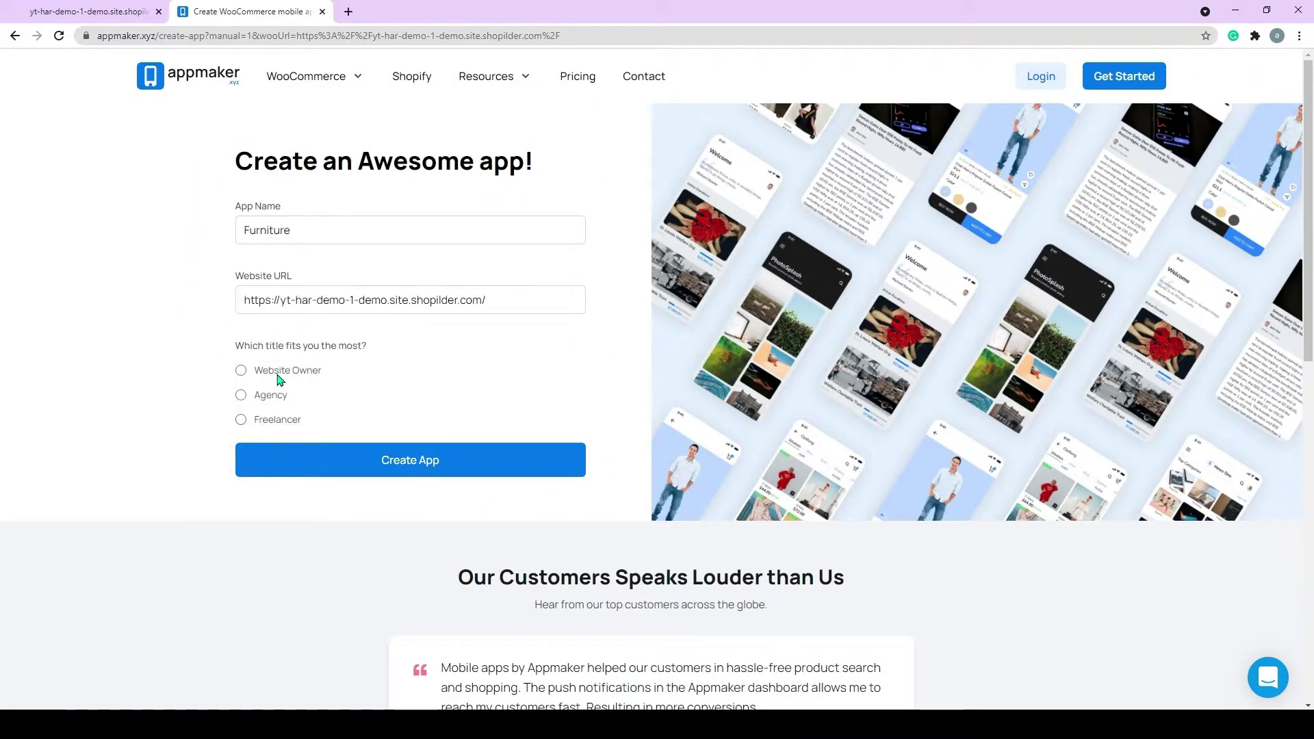
{"action": "left_click", "coordinate": [261, 375]}
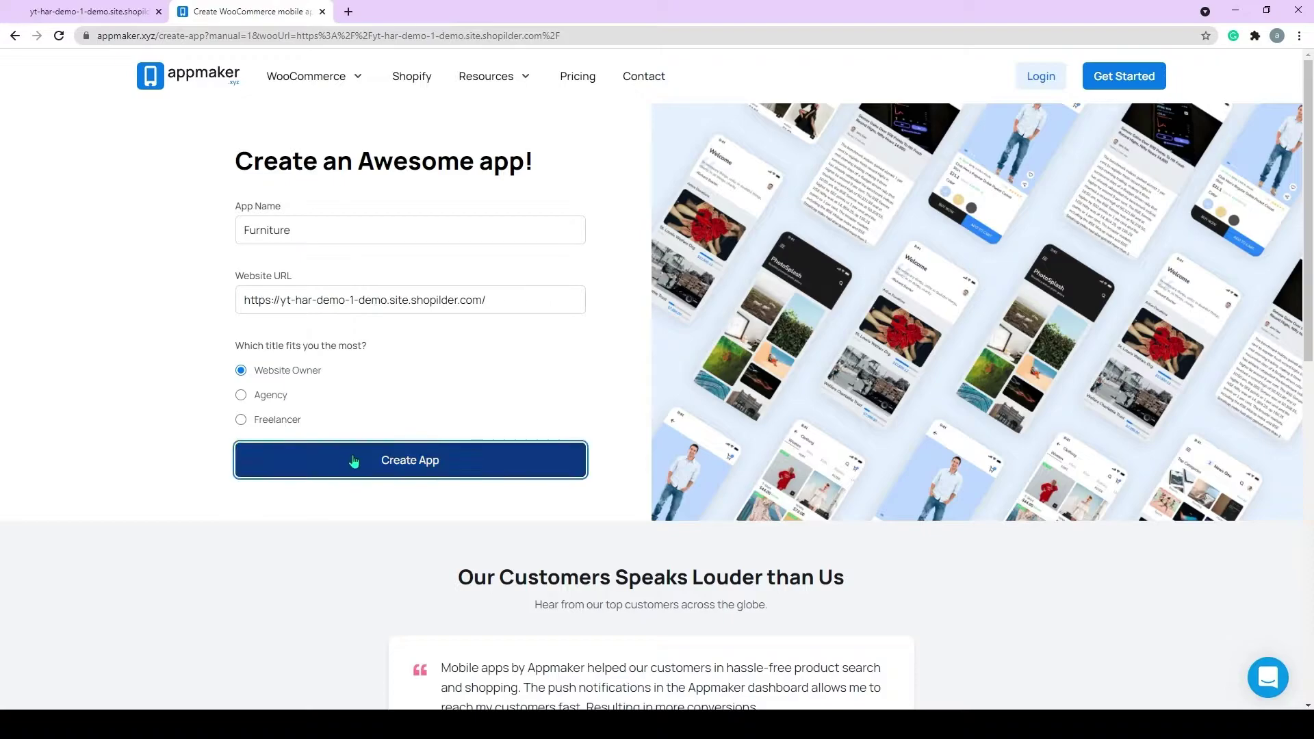
{"action": "left_click", "coordinate": [350, 460]}
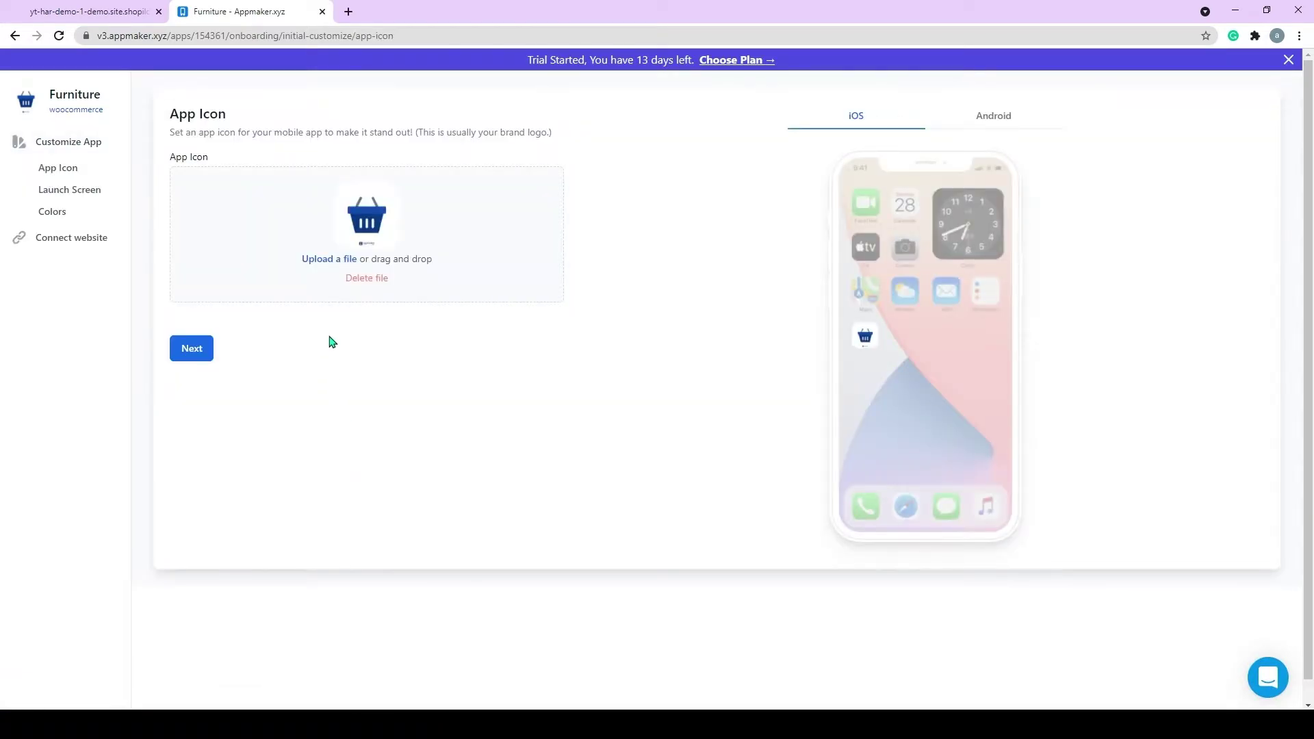
- Upload the App-Icon image from the Furniture folder as the app icon and continue to the launch screen
{"action": "left_click", "coordinate": [334, 261]}
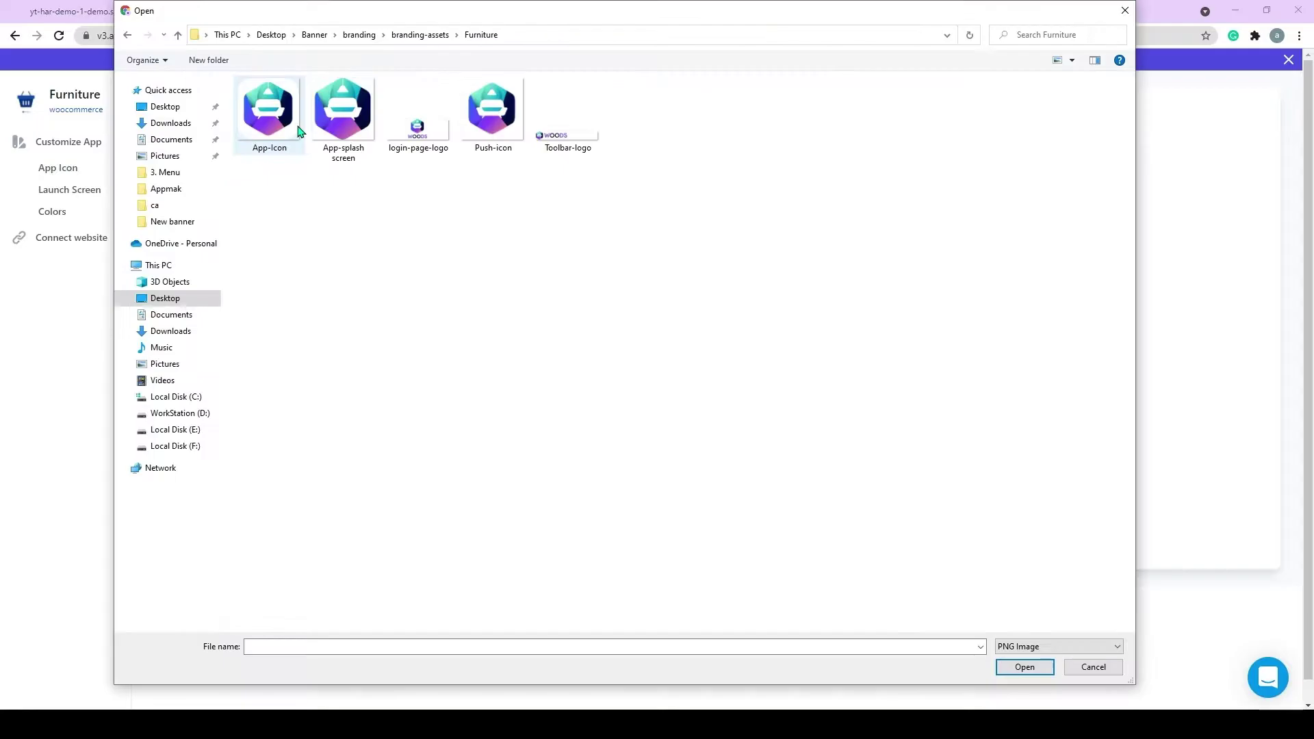
{"action": "left_click", "coordinate": [300, 128]}
{"action": "left_click", "coordinate": [1025, 667]}
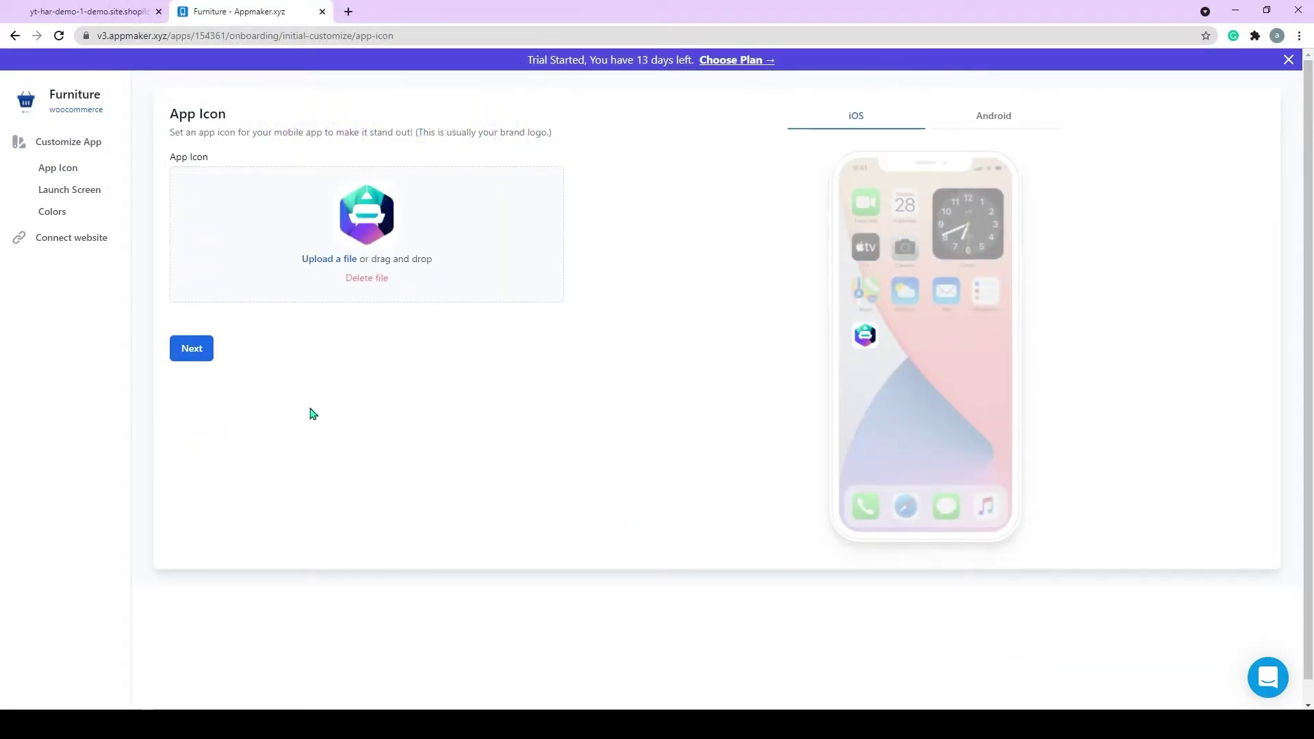
{"action": "left_click", "coordinate": [197, 357]}
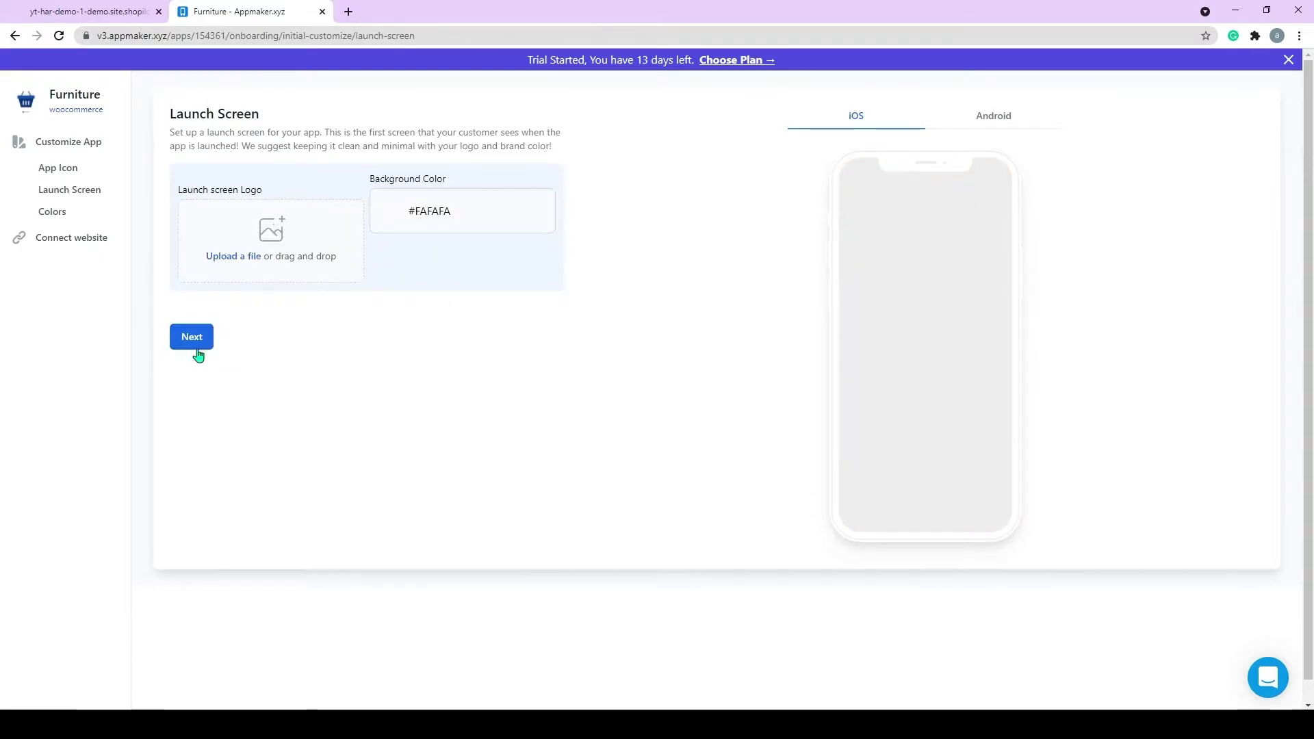
- Upload the App-splash screen image as the launch screen logo and continue to the colour settings
{"action": "left_click", "coordinate": [253, 260]}
{"action": "left_click", "coordinate": [343, 116]}
{"action": "left_click", "coordinate": [1014, 665]}
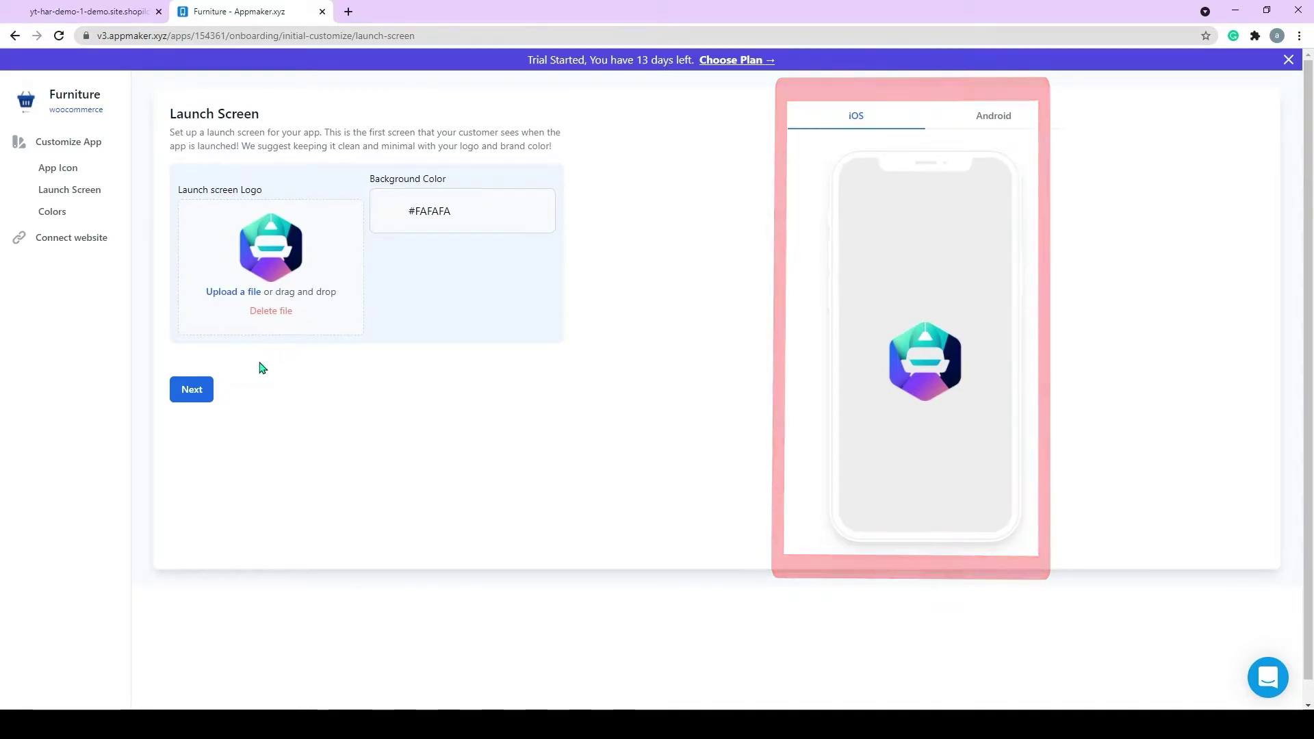
{"action": "left_click", "coordinate": [213, 393]}
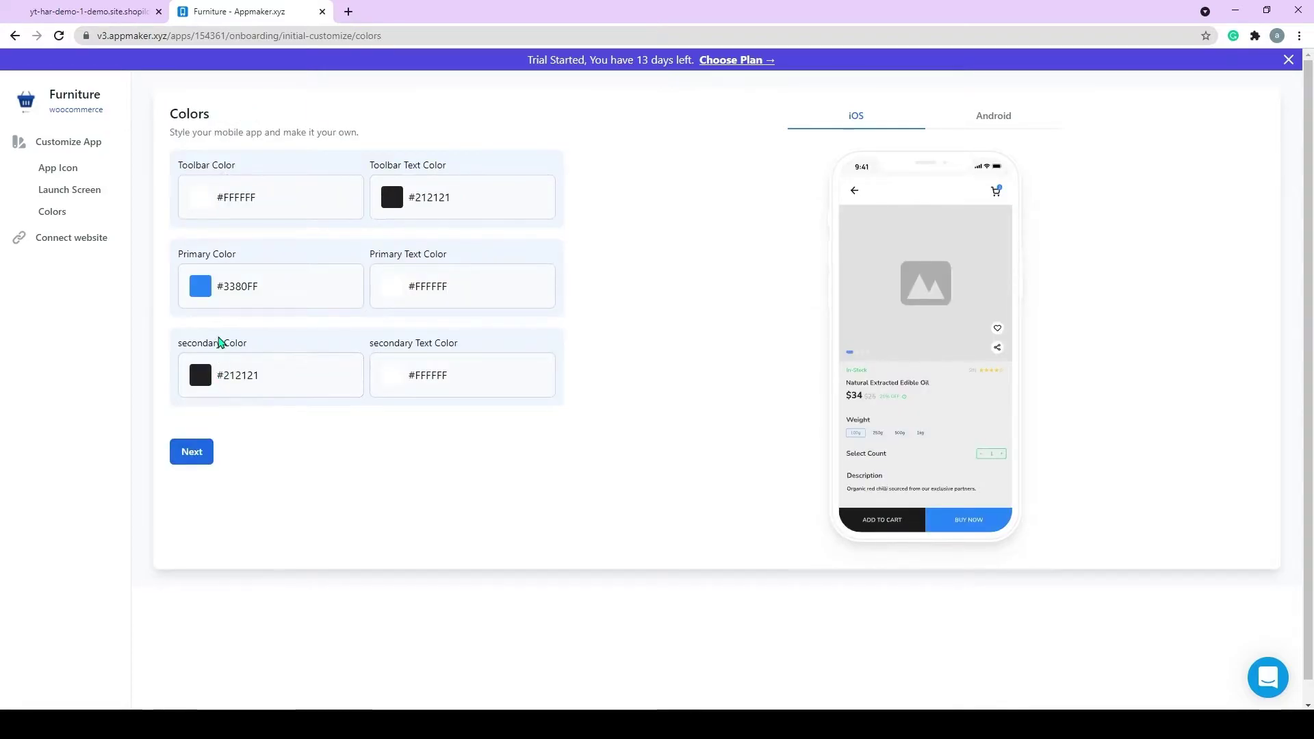
- Accept the default toolbar, primary and secondary colours and continue to the website connection stage
{"action": "left_click", "coordinate": [213, 366]}
{"action": "left_click", "coordinate": [225, 296]}
{"action": "left_click", "coordinate": [234, 209]}
{"action": "left_click", "coordinate": [370, 199]}
{"action": "left_click", "coordinate": [370, 199]}
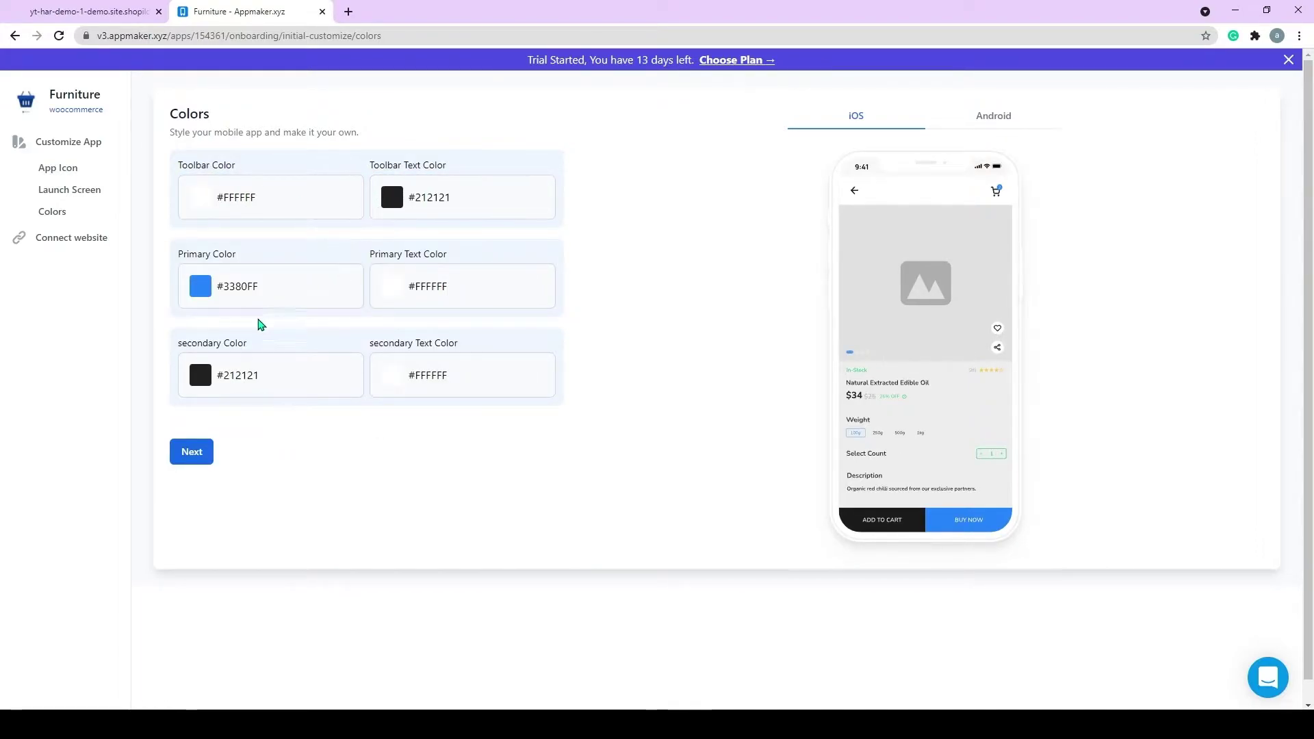
{"action": "left_click", "coordinate": [195, 451]}
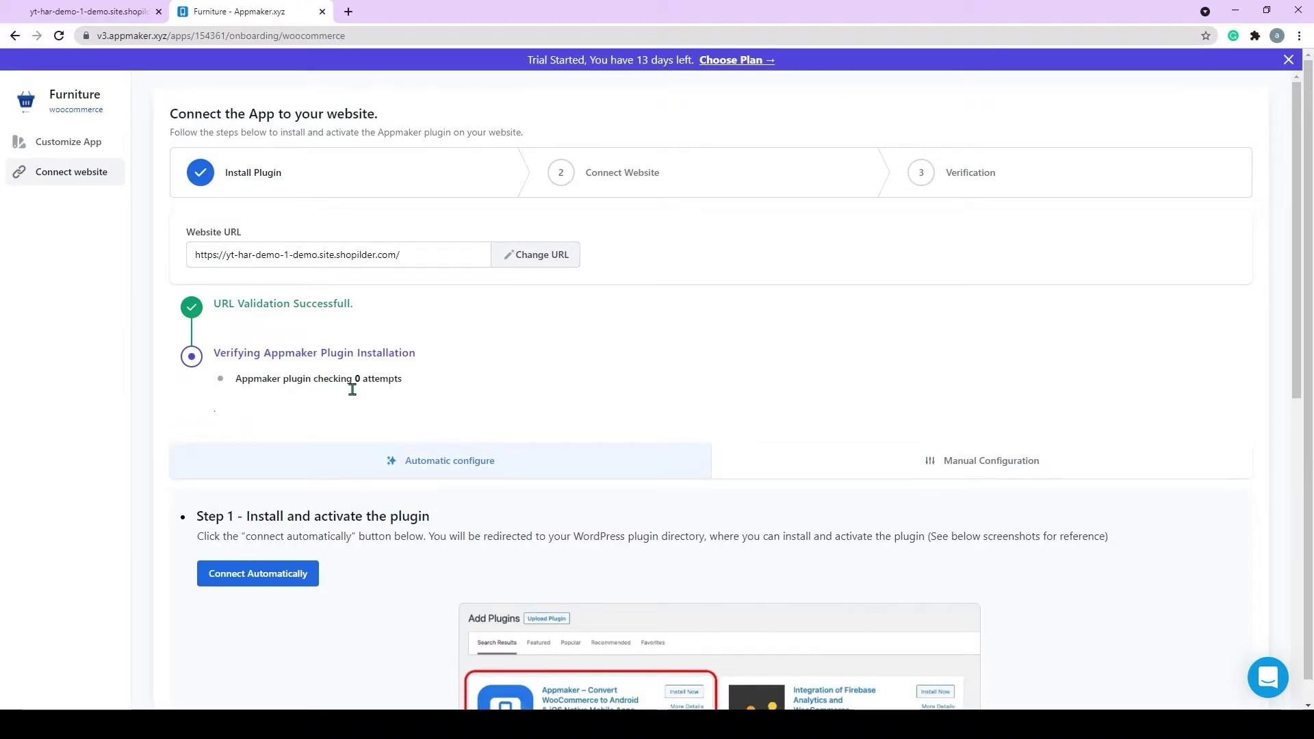
- Switch to the demo store's tab and open its WordPress admin dashboard
{"action": "left_click", "coordinate": [89, 12]}
{"action": "mouse_move", "coordinate": [63, 84]}
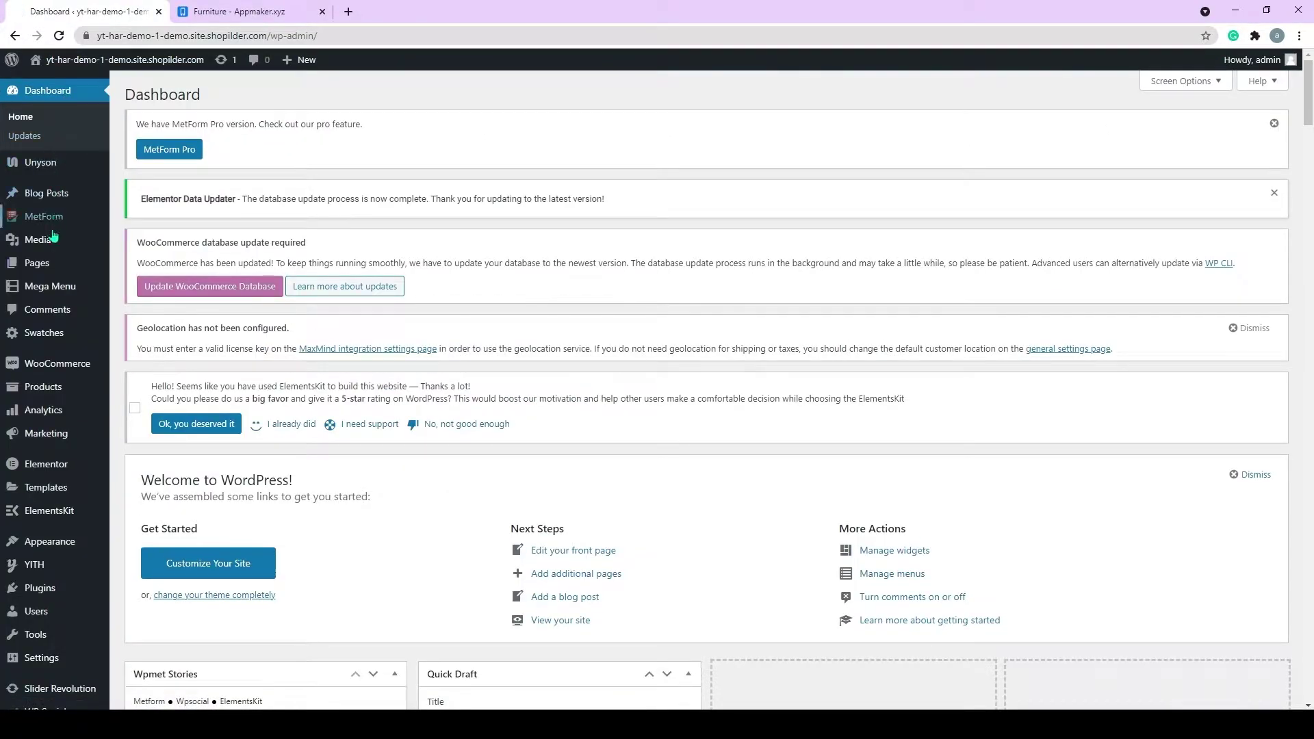
- Search for the appmaker plugin, then install and activate "Appmaker – Convert WooCommerce to Android & iOS Native Mobile Apps"
{"action": "mouse_move", "coordinate": [41, 593]}
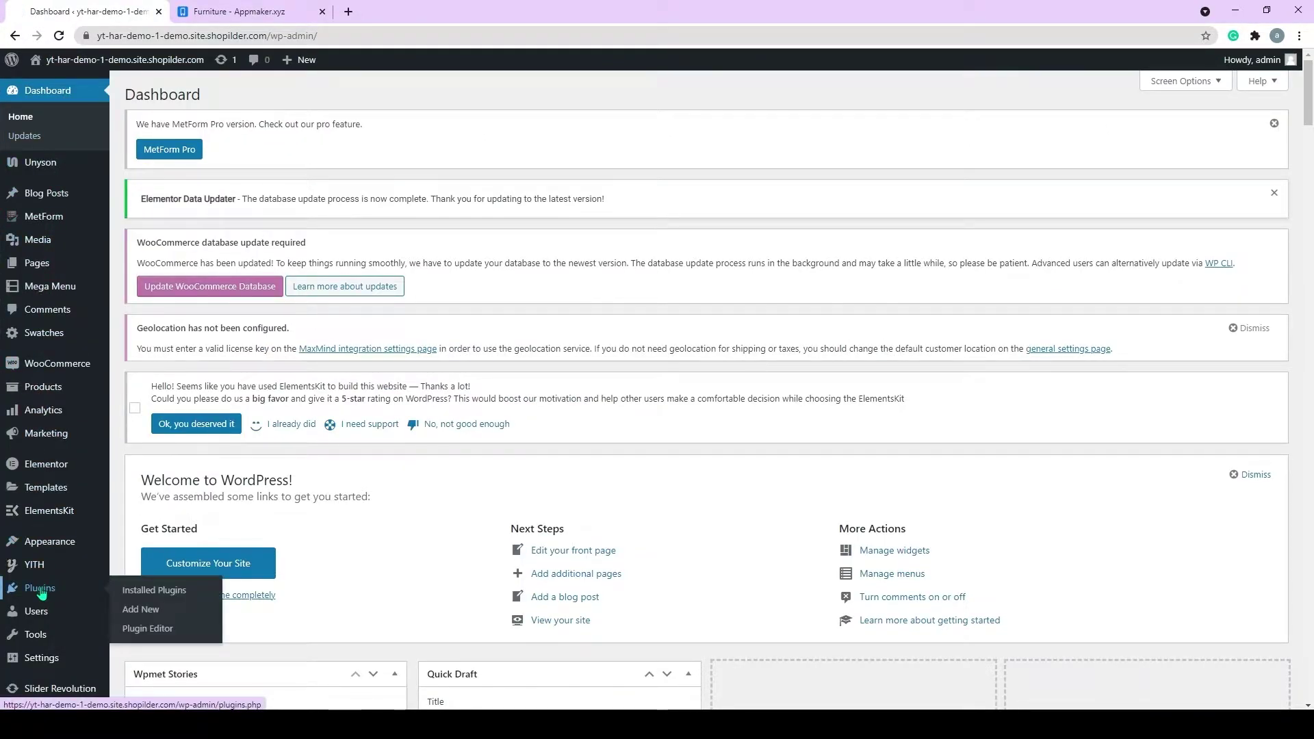
{"action": "left_click", "coordinate": [177, 618]}
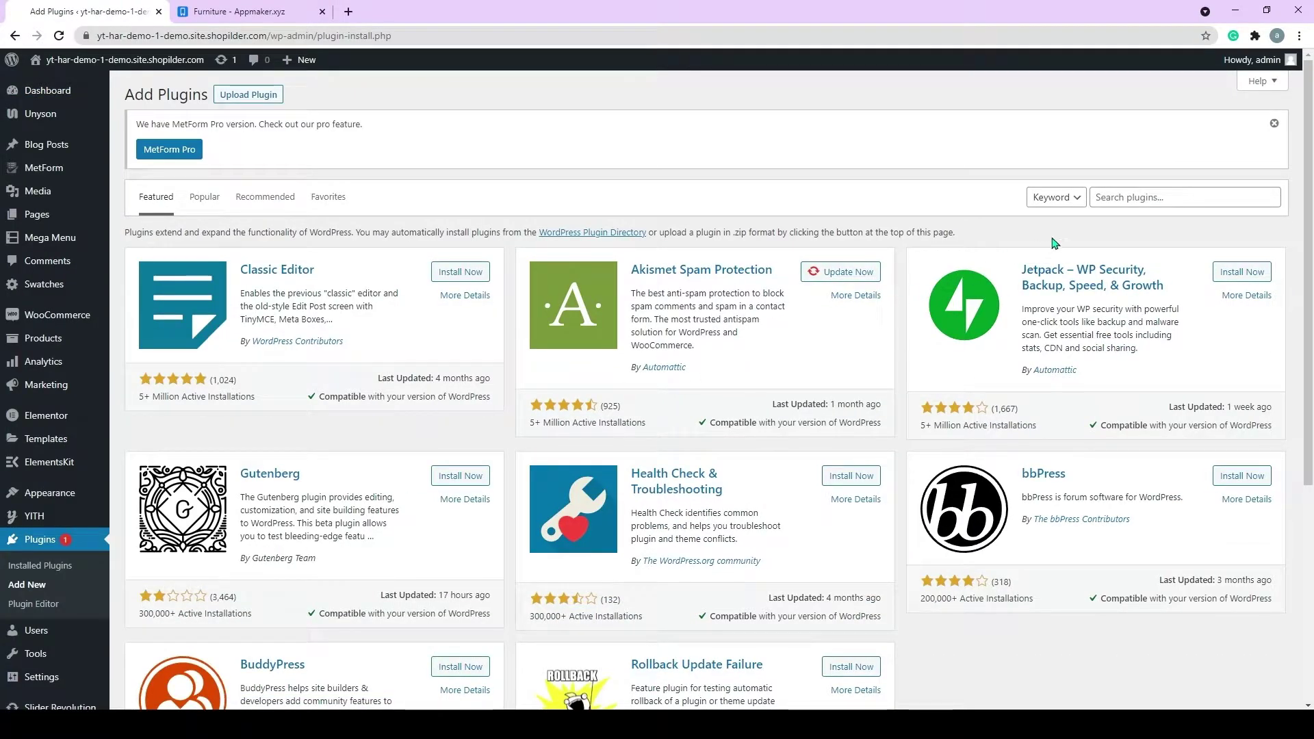
{"action": "left_click", "coordinate": [1158, 205]}
{"action": "type", "text": "appmaker"}
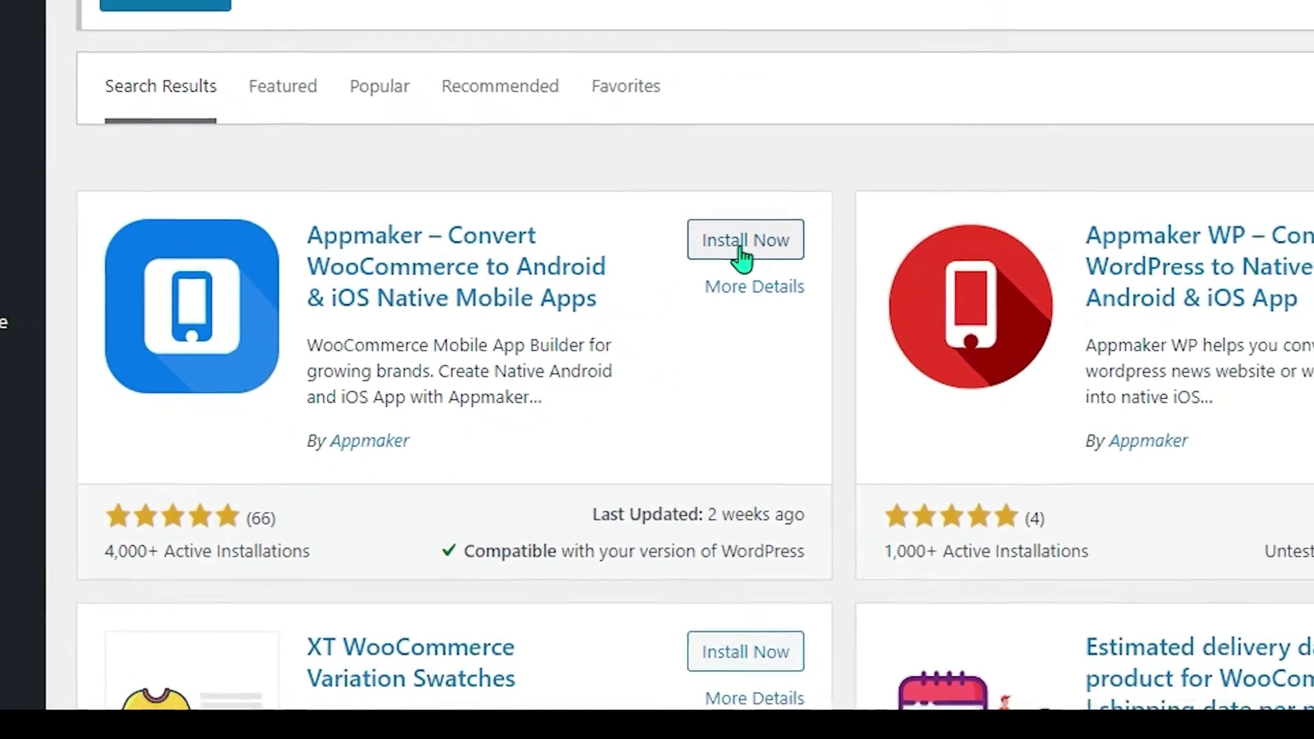
{"action": "left_click", "coordinate": [746, 254]}
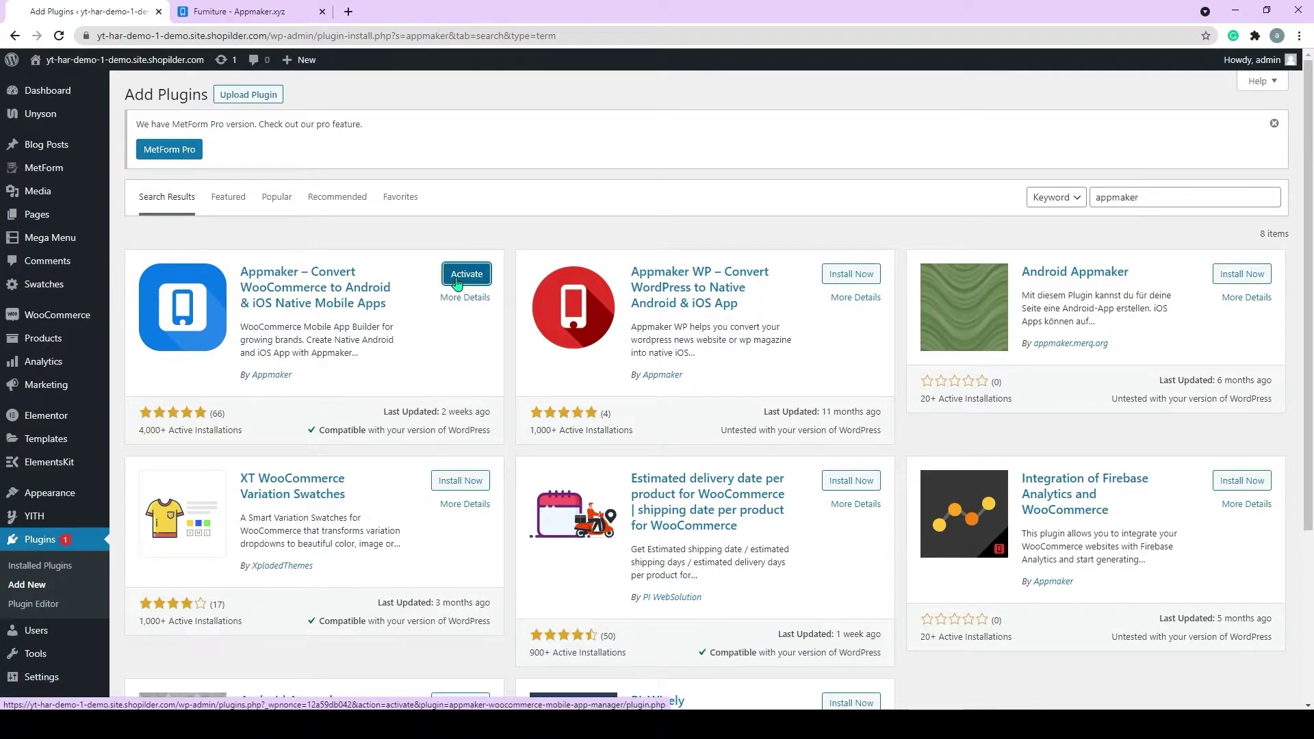
{"action": "left_click", "coordinate": [458, 277]}
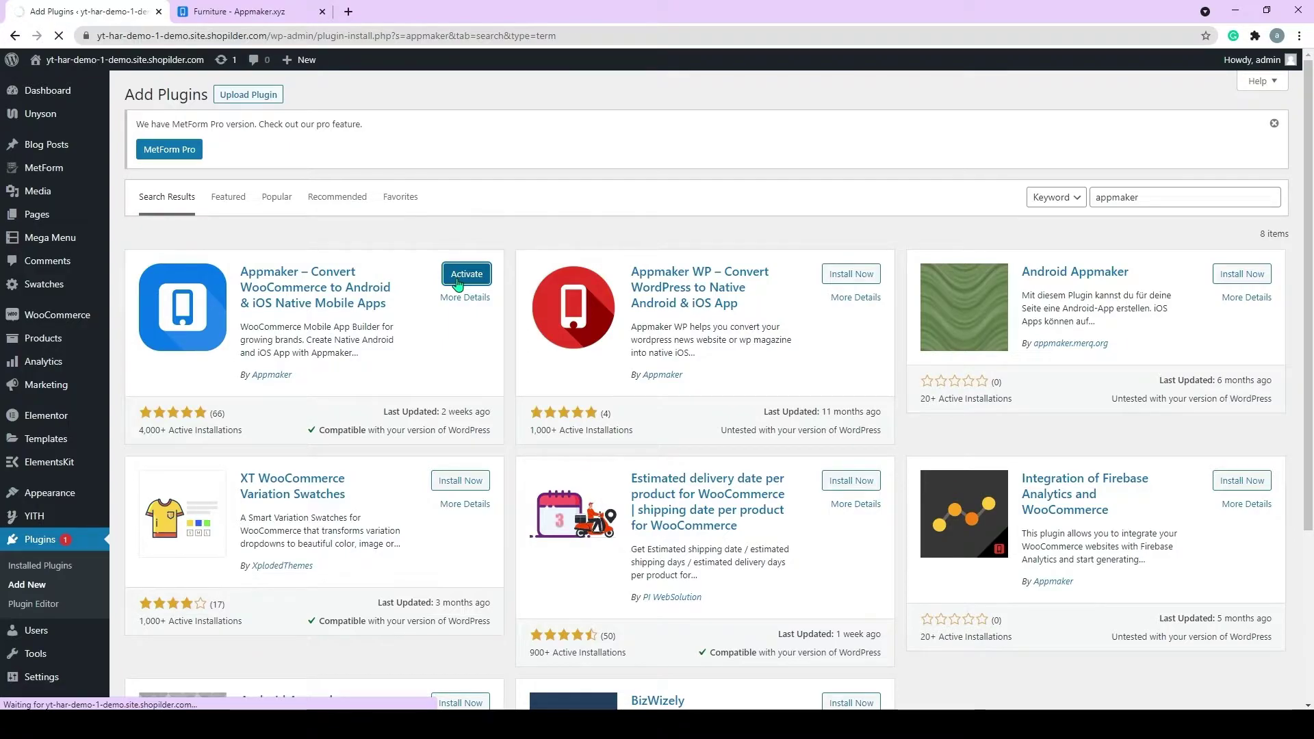
- Copy the access key from the Appmaker App Settings page in WordPress
{"action": "scroll", "coordinate": [458, 284], "scroll_direction": "down", "scroll_amount": 1}
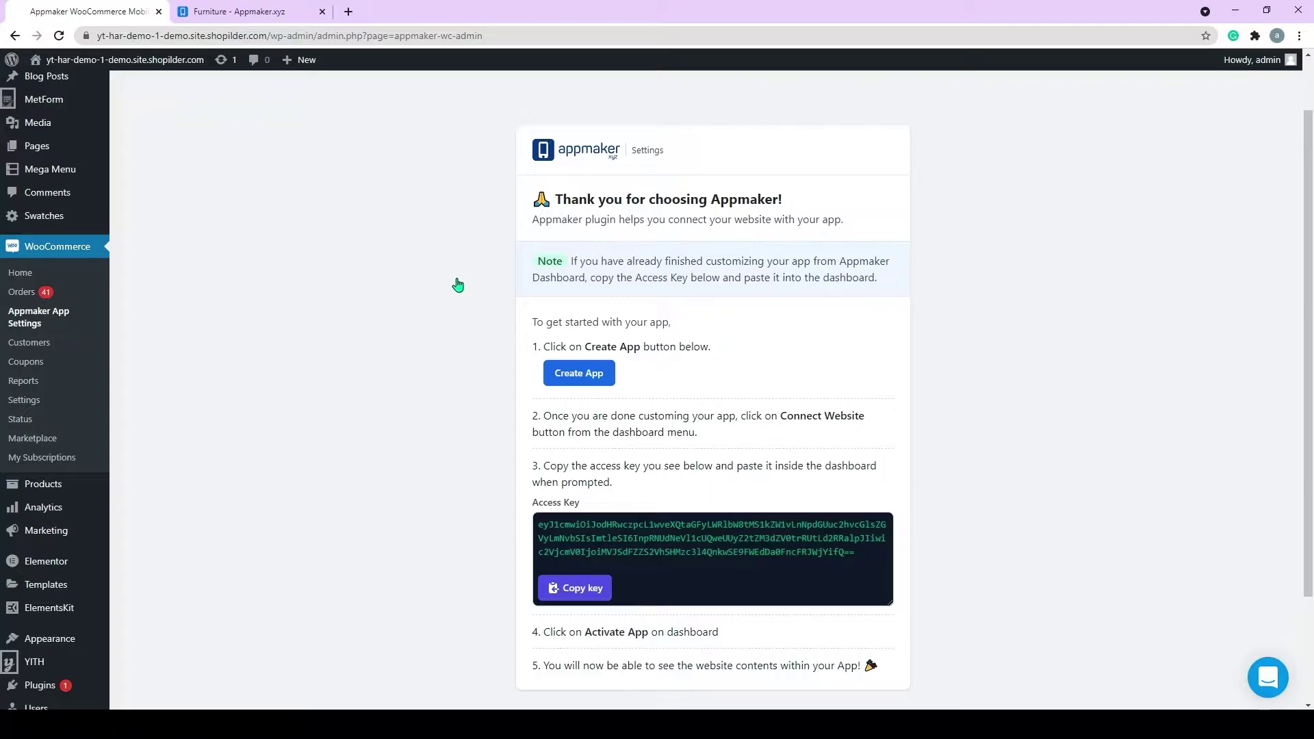
{"action": "scroll", "coordinate": [457, 285], "scroll_direction": "down", "scroll_amount": 1}
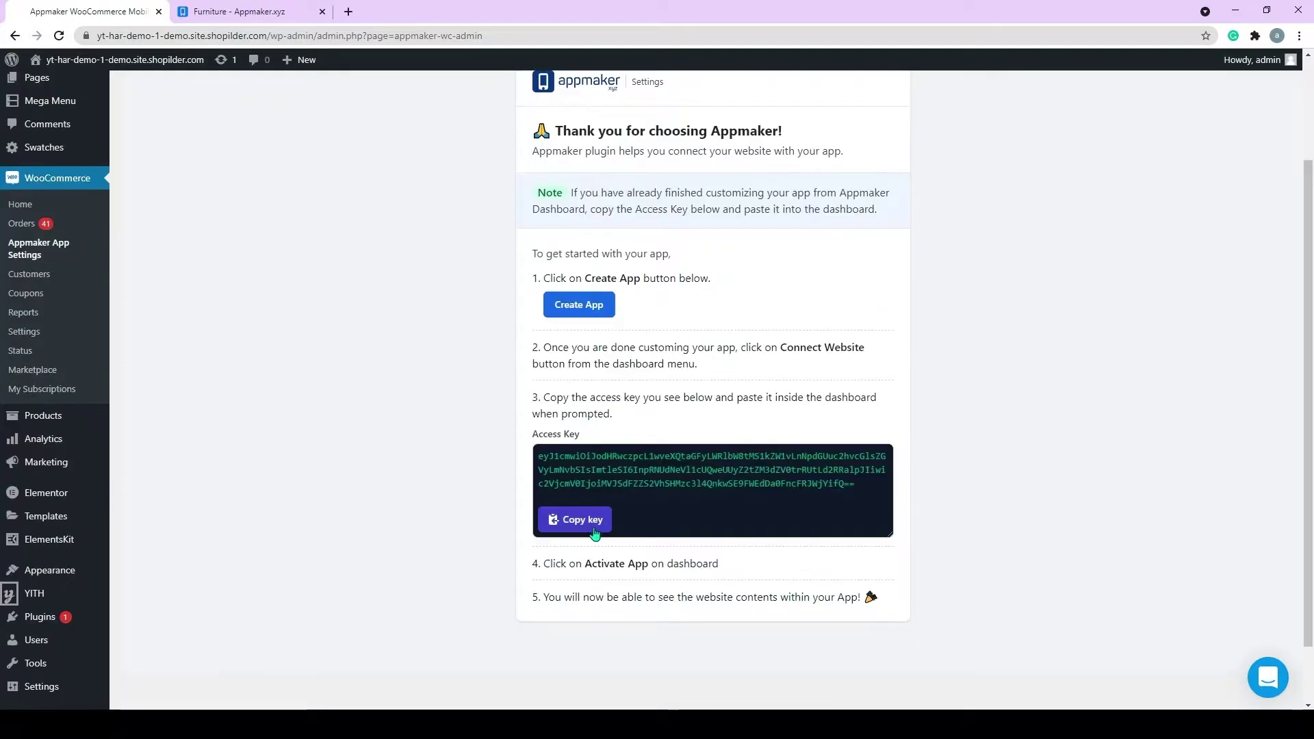
{"action": "left_click", "coordinate": [594, 533]}
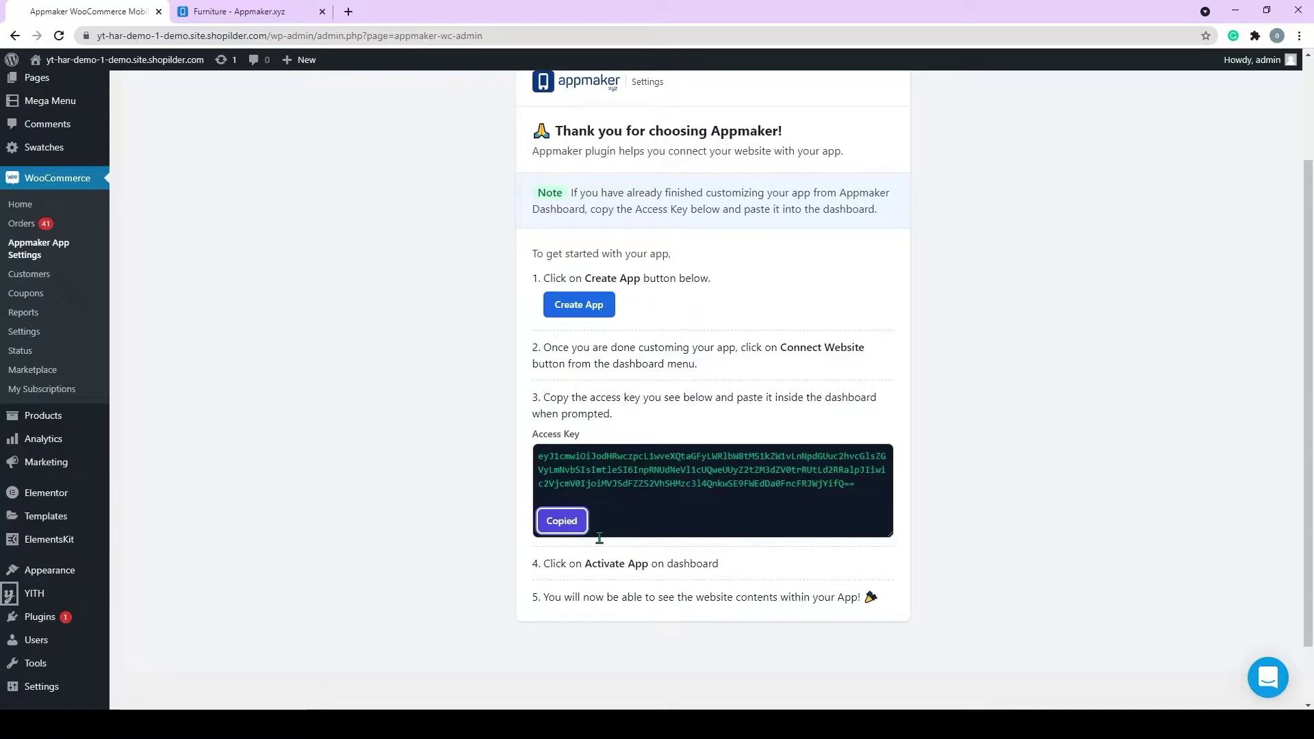
- Return to the Appmaker site, verify the plugin installation and activate the app with the copied access key
{"action": "left_click", "coordinate": [299, 20]}
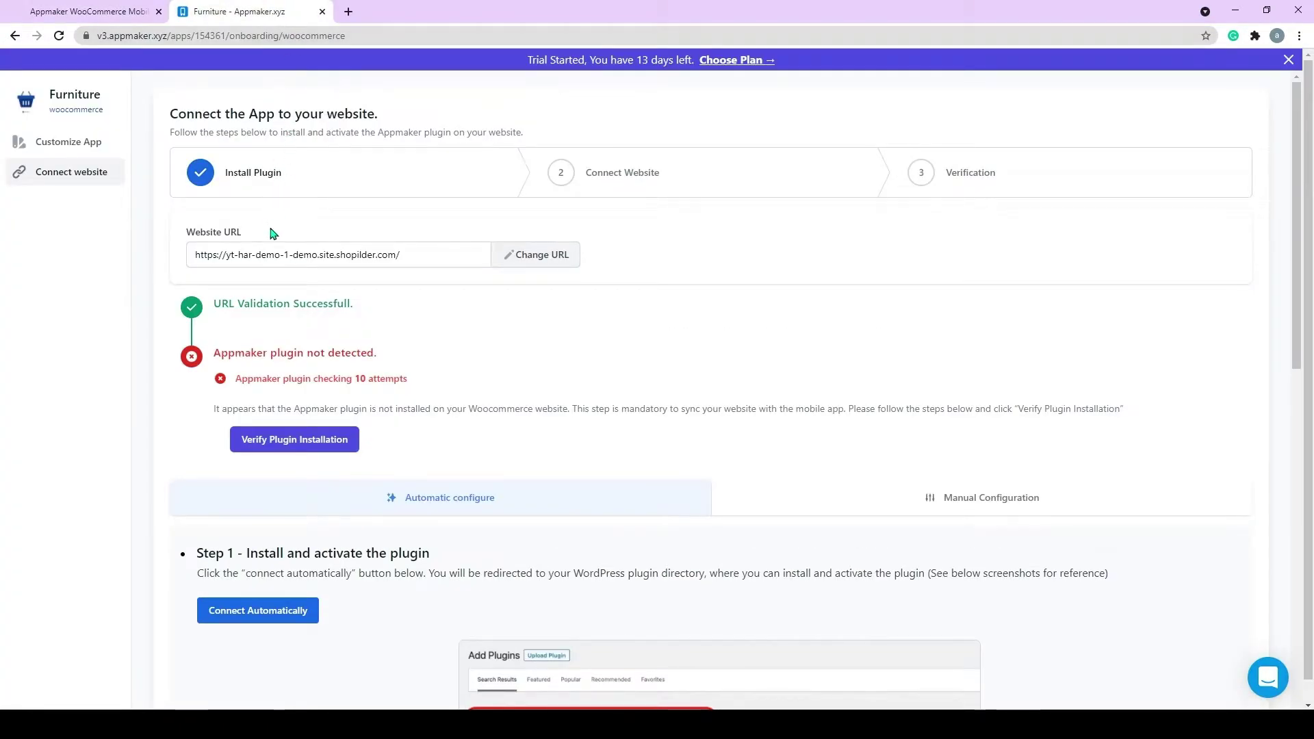
{"action": "left_click", "coordinate": [286, 447]}
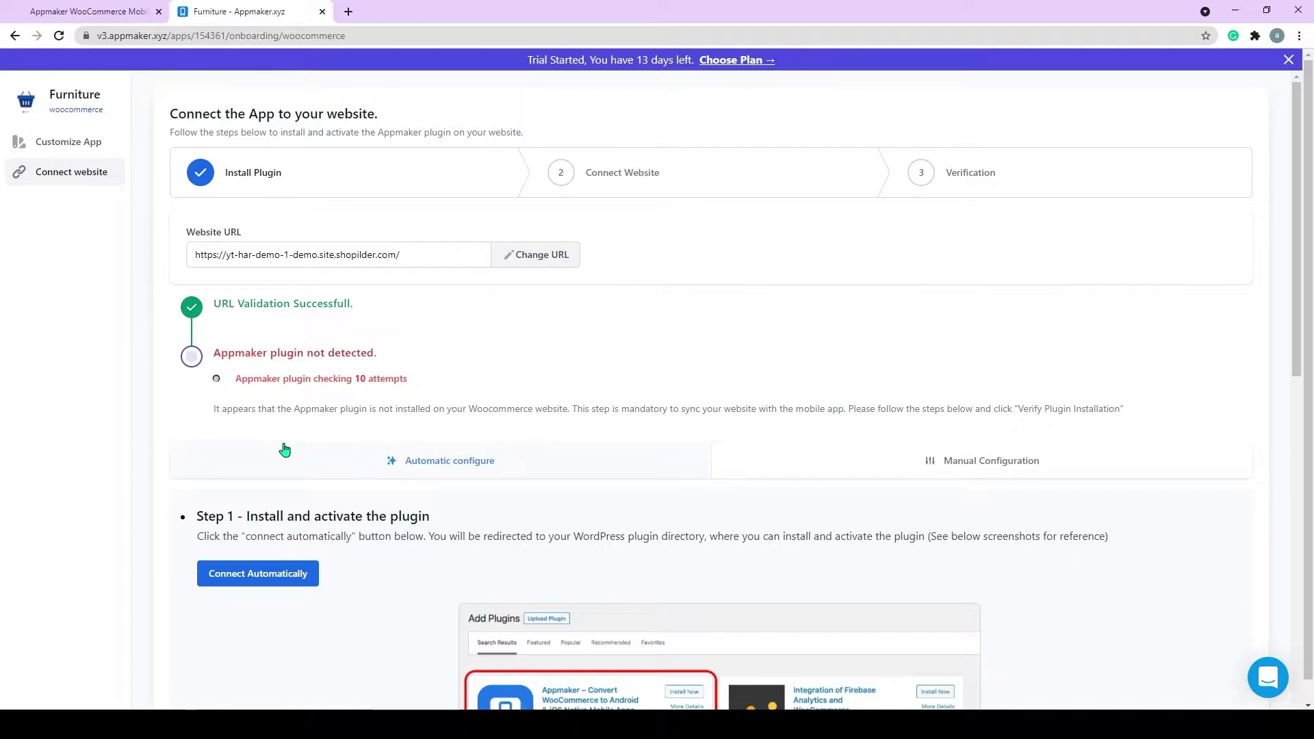
{"action": "left_click", "coordinate": [614, 570]}
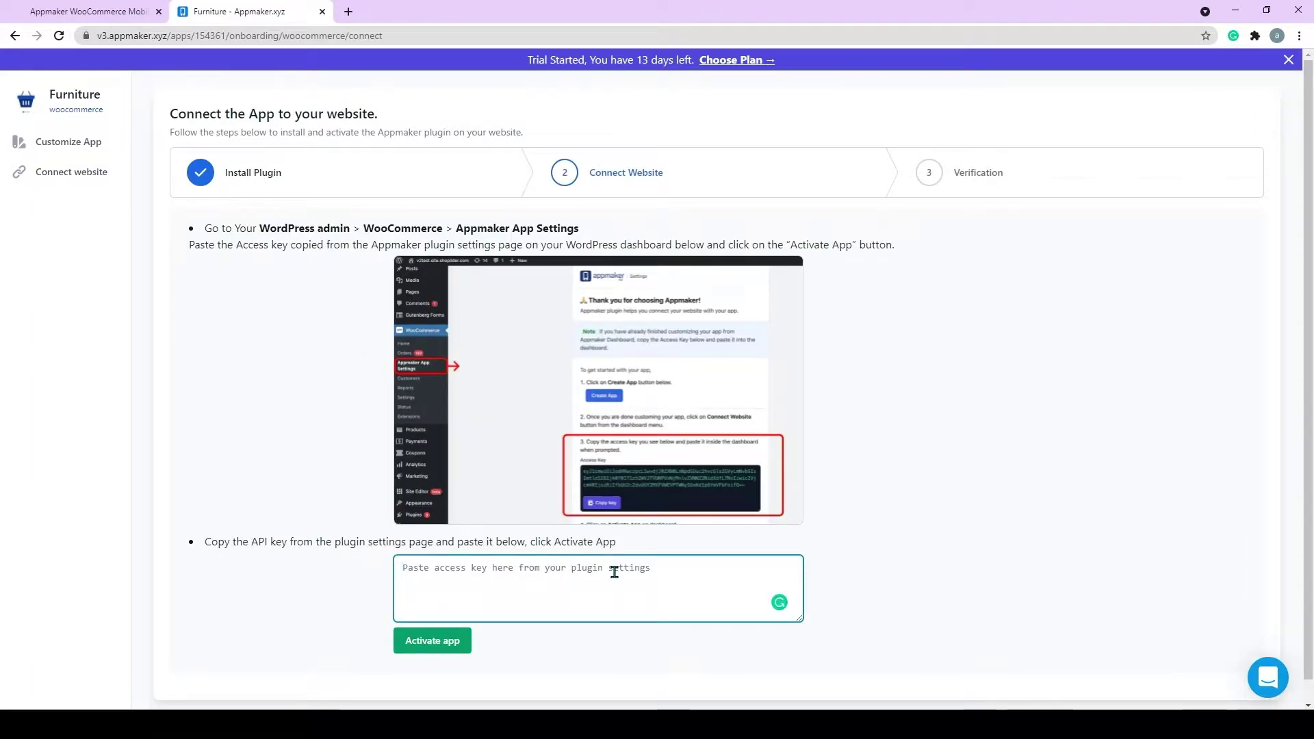
{"action": "key", "text": "ctrl+v"}
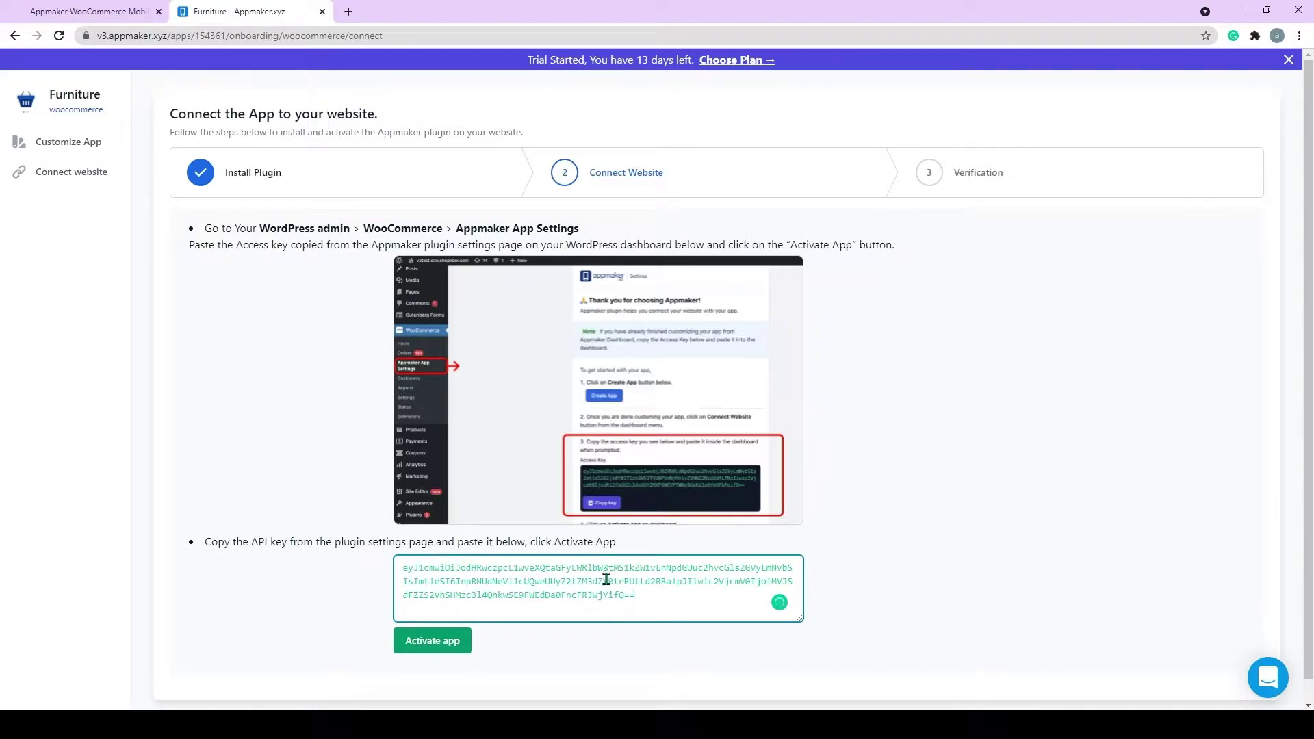
{"action": "left_click", "coordinate": [445, 640]}
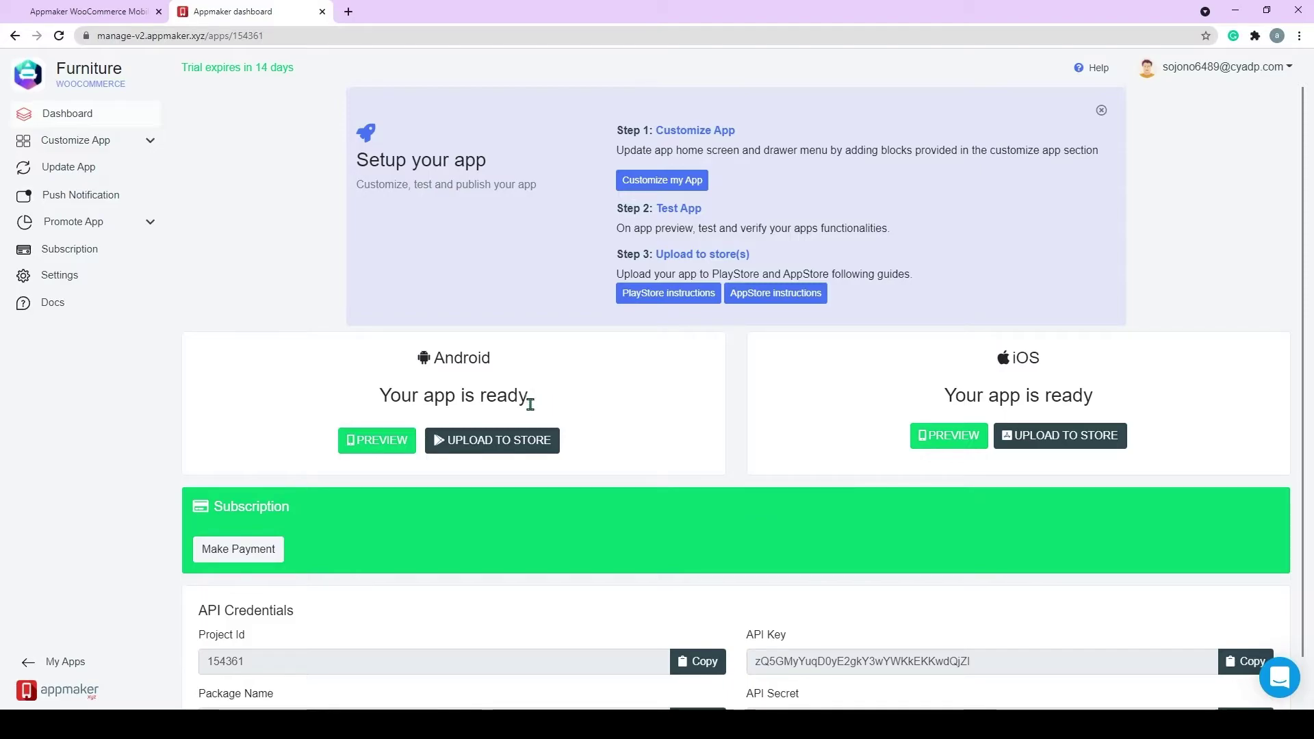
- Look through the app's in-app pages and its menu structure, then return to the Home page layout
{"action": "left_click", "coordinate": [152, 142]}
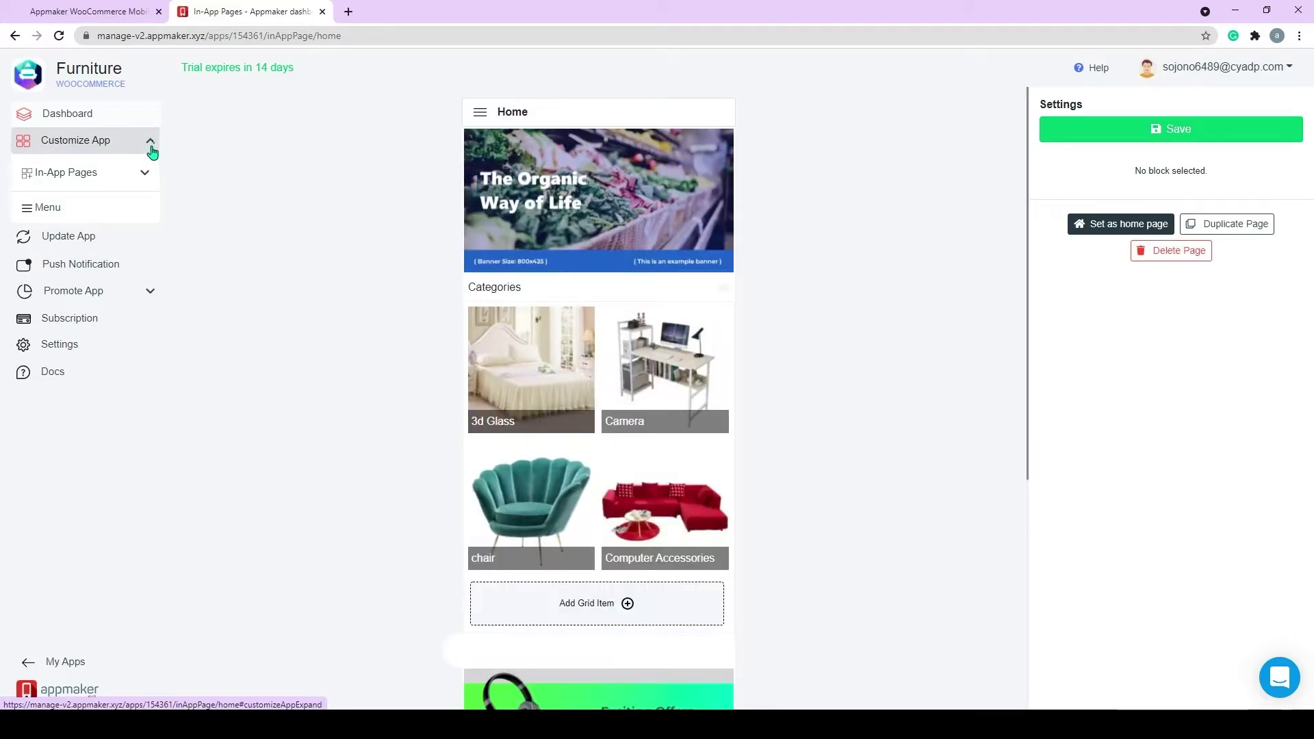
{"action": "left_click", "coordinate": [146, 173]}
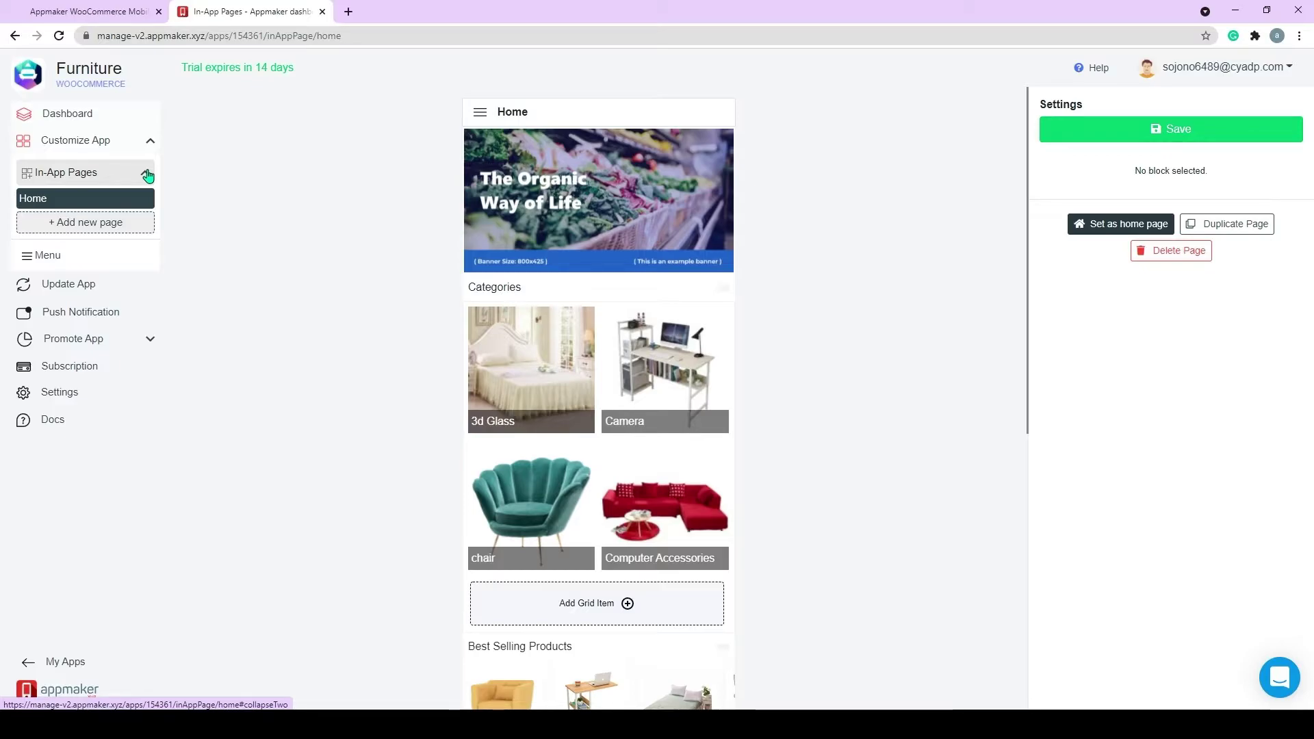
{"action": "left_click", "coordinate": [63, 259]}
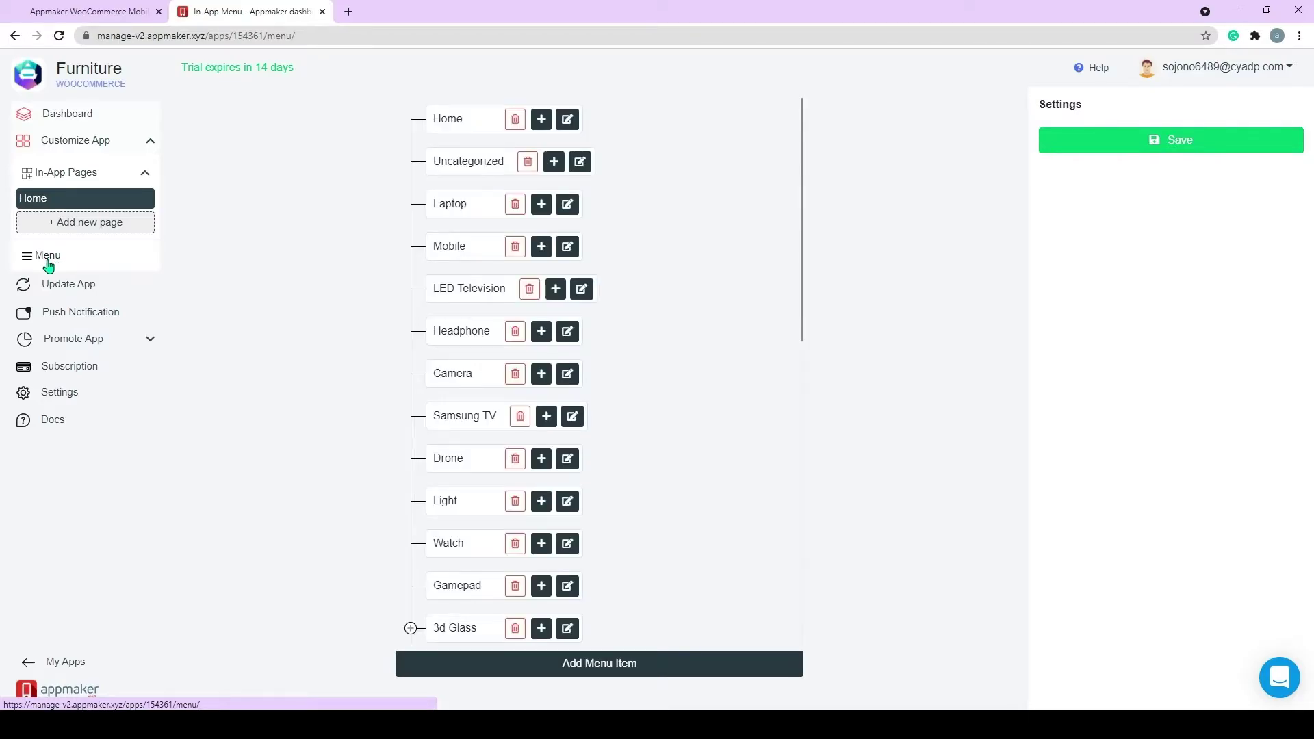
{"action": "left_click", "coordinate": [68, 152]}
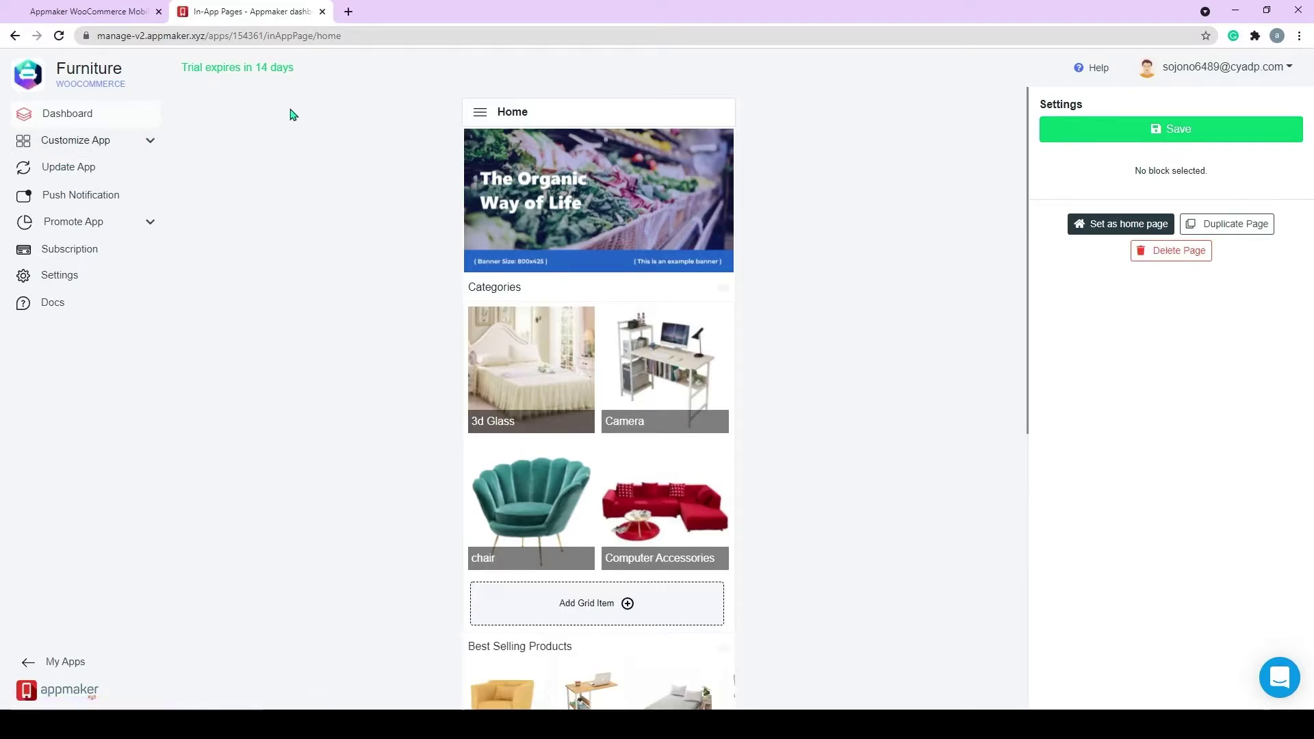
- Remove the example image slider block from the app's Home page
{"action": "left_click", "coordinate": [467, 137]}
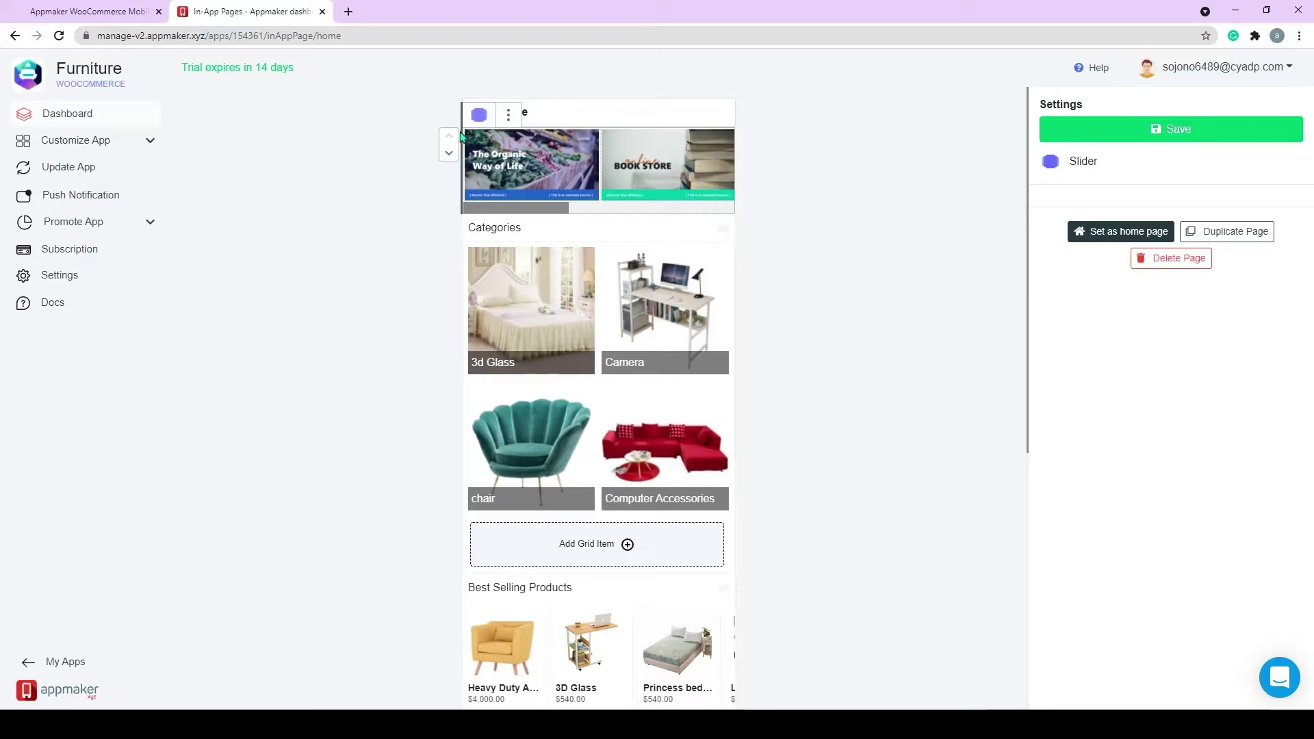
{"action": "left_click", "coordinate": [508, 114]}
{"action": "left_click", "coordinate": [529, 182]}
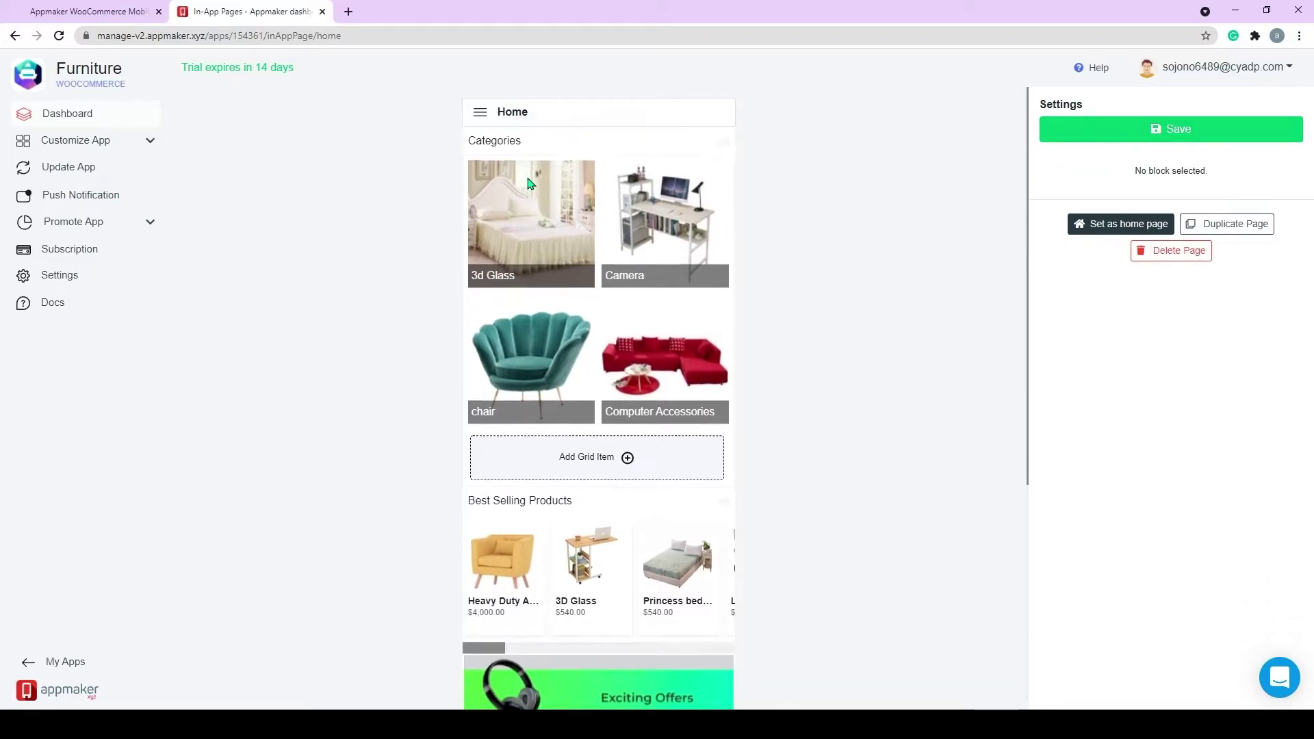
- Remove the 3d Glass and Camera items from the Categories grid and add an empty grid item
{"action": "left_click", "coordinate": [477, 162]}
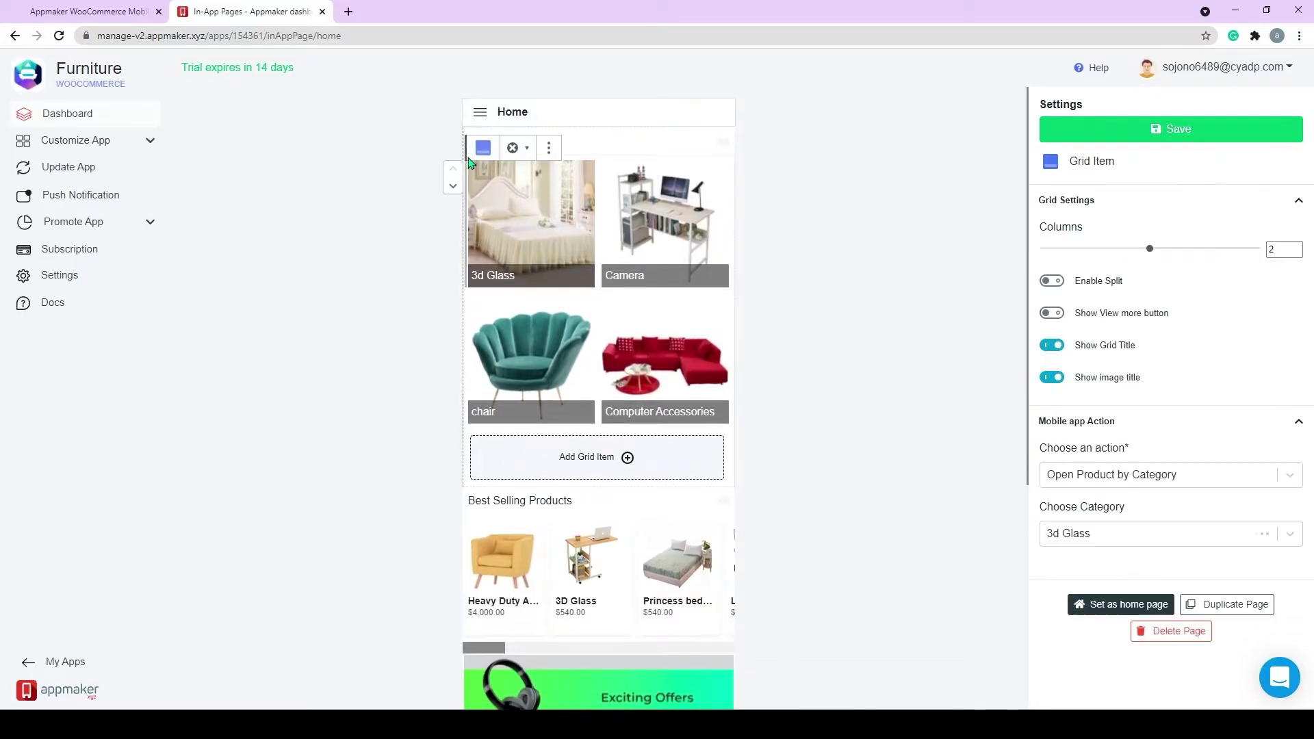
{"action": "left_click", "coordinate": [549, 149]}
{"action": "left_click", "coordinate": [557, 214]}
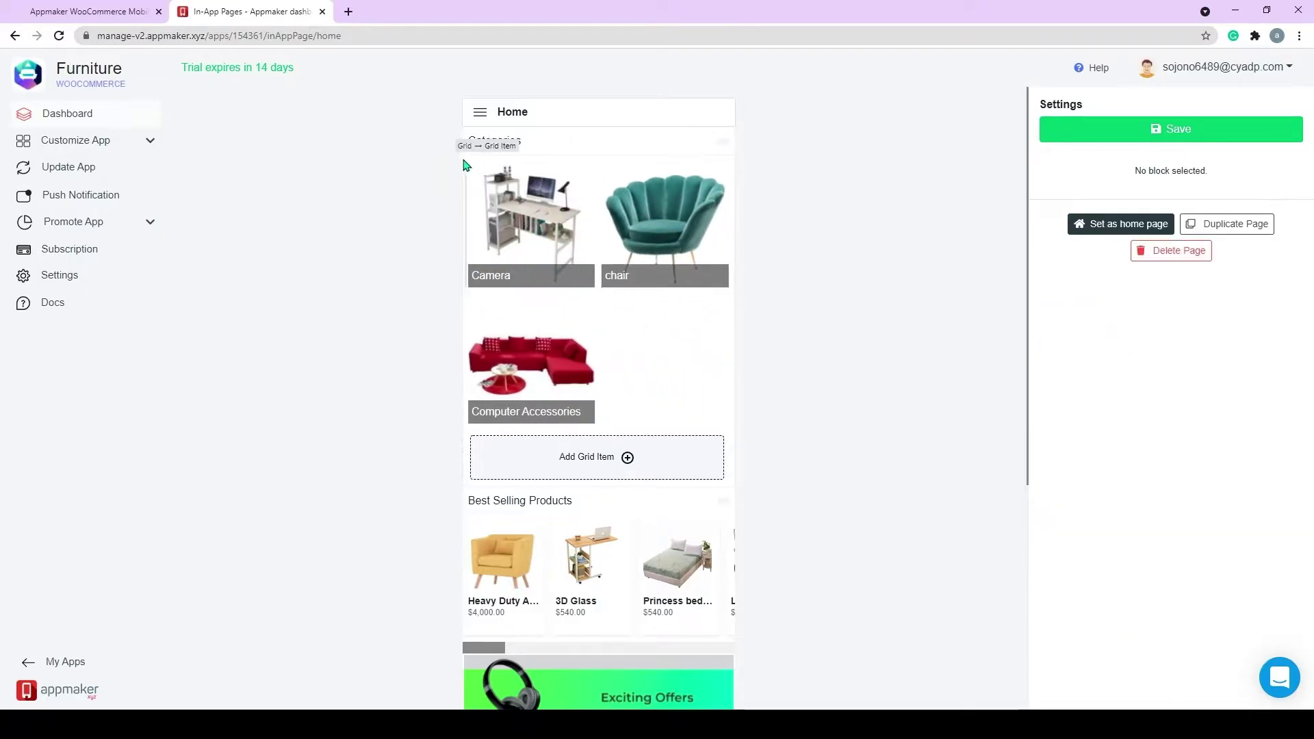
{"action": "left_click", "coordinate": [466, 165]}
{"action": "left_click", "coordinate": [550, 149]}
{"action": "left_click", "coordinate": [558, 214]}
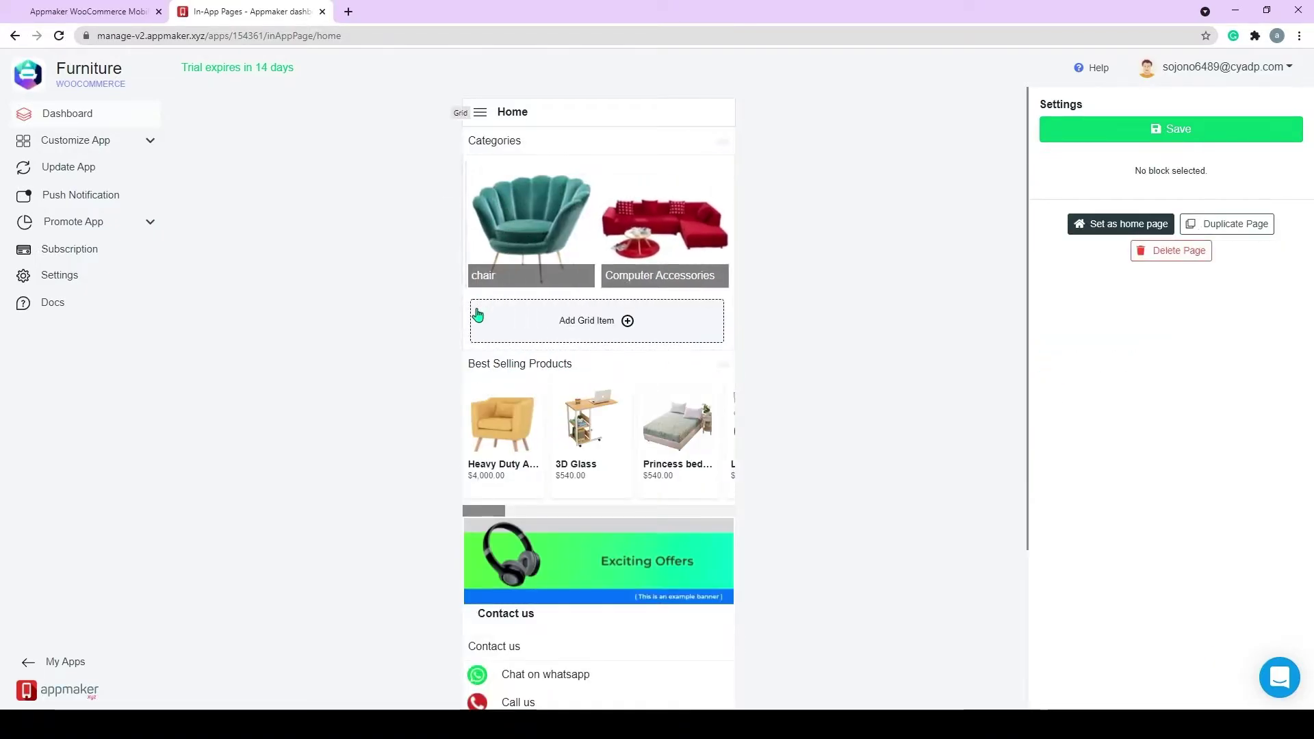
{"action": "left_click", "coordinate": [477, 314]}
{"action": "left_click", "coordinate": [468, 167]}
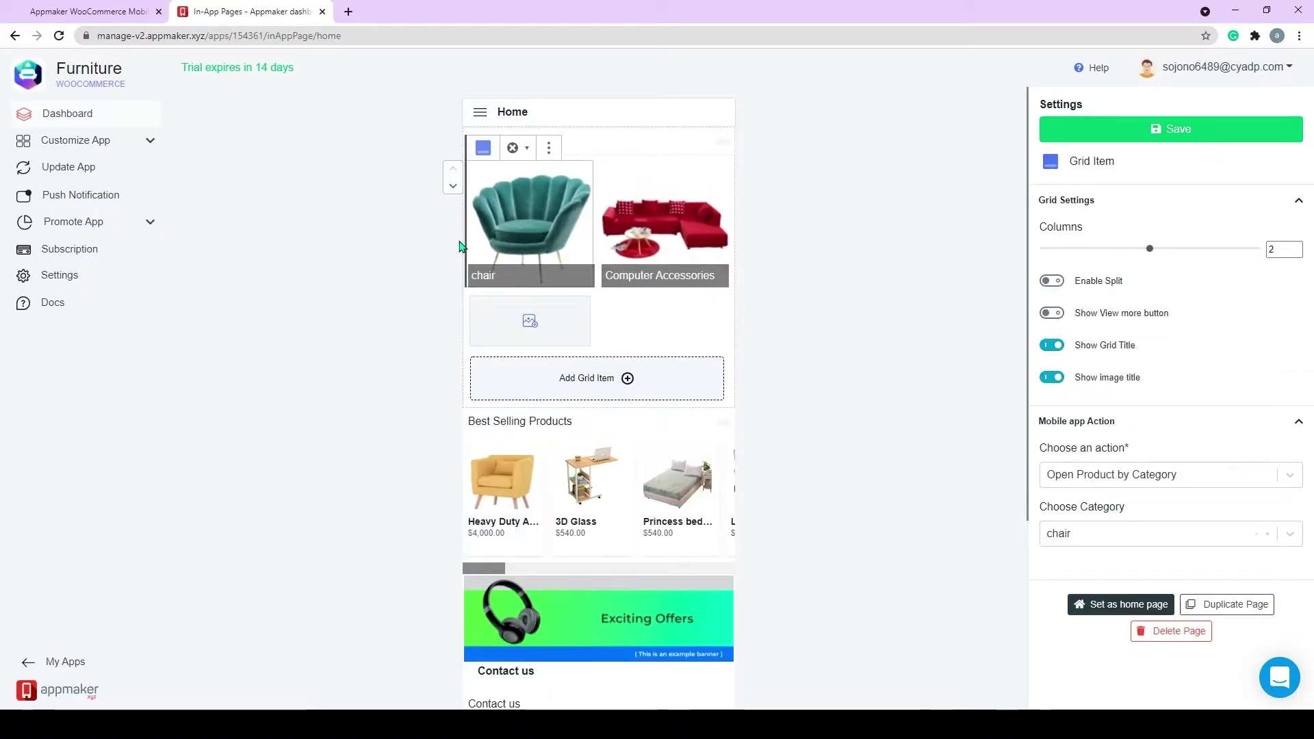
- Remove the whole Categories grid block from the Home page
{"action": "left_click", "coordinate": [463, 136]}
{"action": "left_click", "coordinate": [508, 114]}
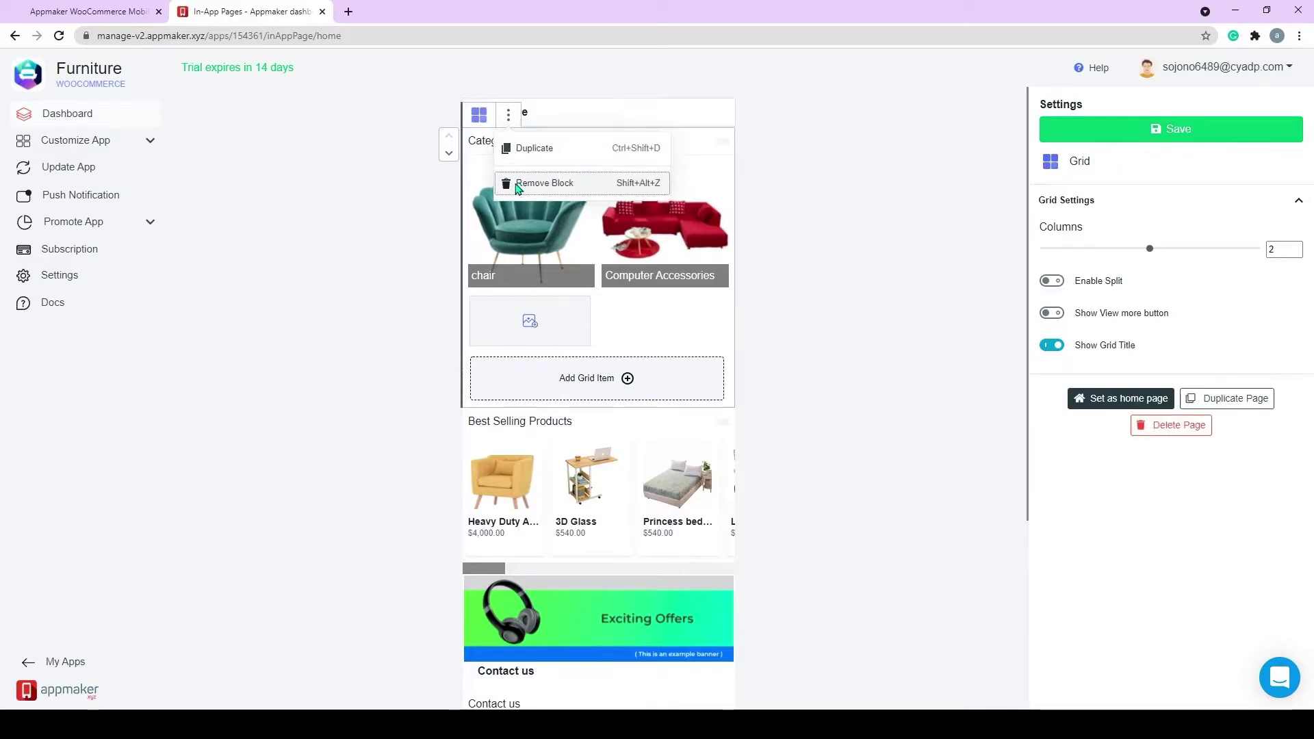
{"action": "left_click", "coordinate": [520, 184]}
- Remove the Best Selling Products scroller and the Exciting Offers banner from the Home page
{"action": "left_click", "coordinate": [484, 157]}
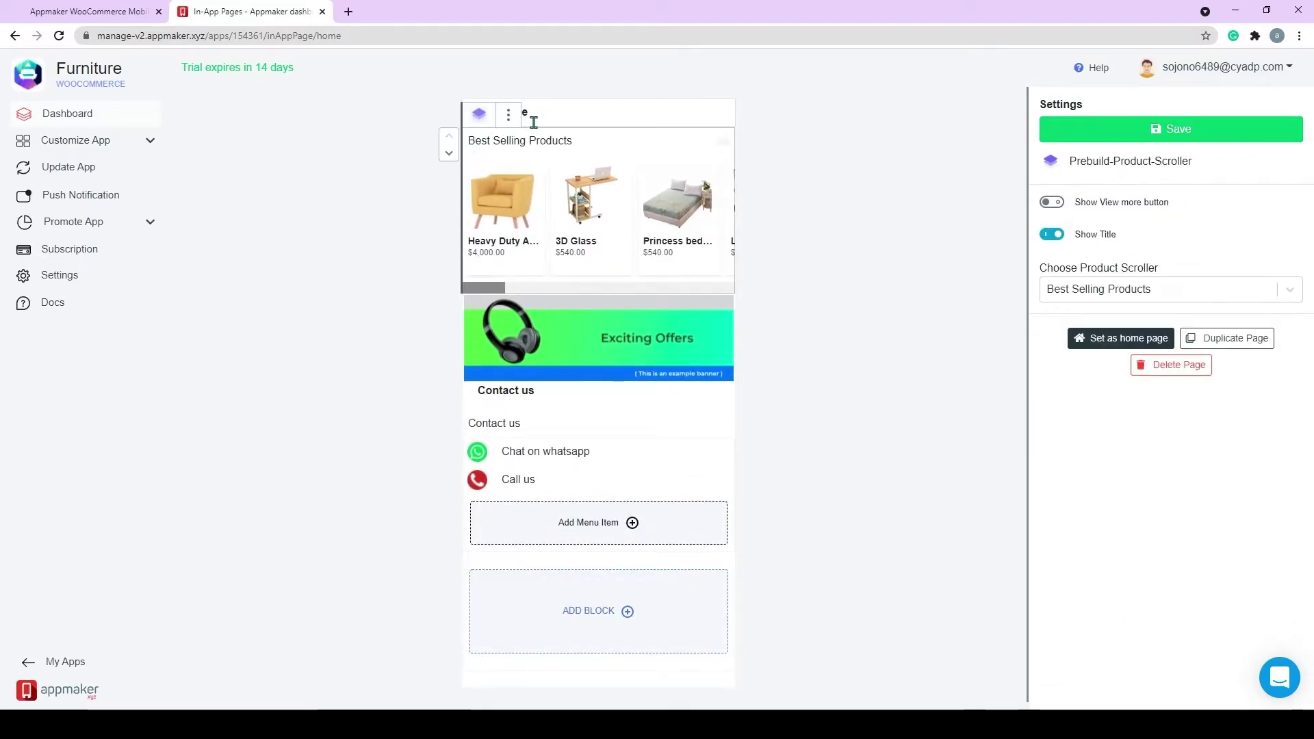
{"action": "left_click", "coordinate": [508, 115]}
{"action": "left_click", "coordinate": [527, 181]}
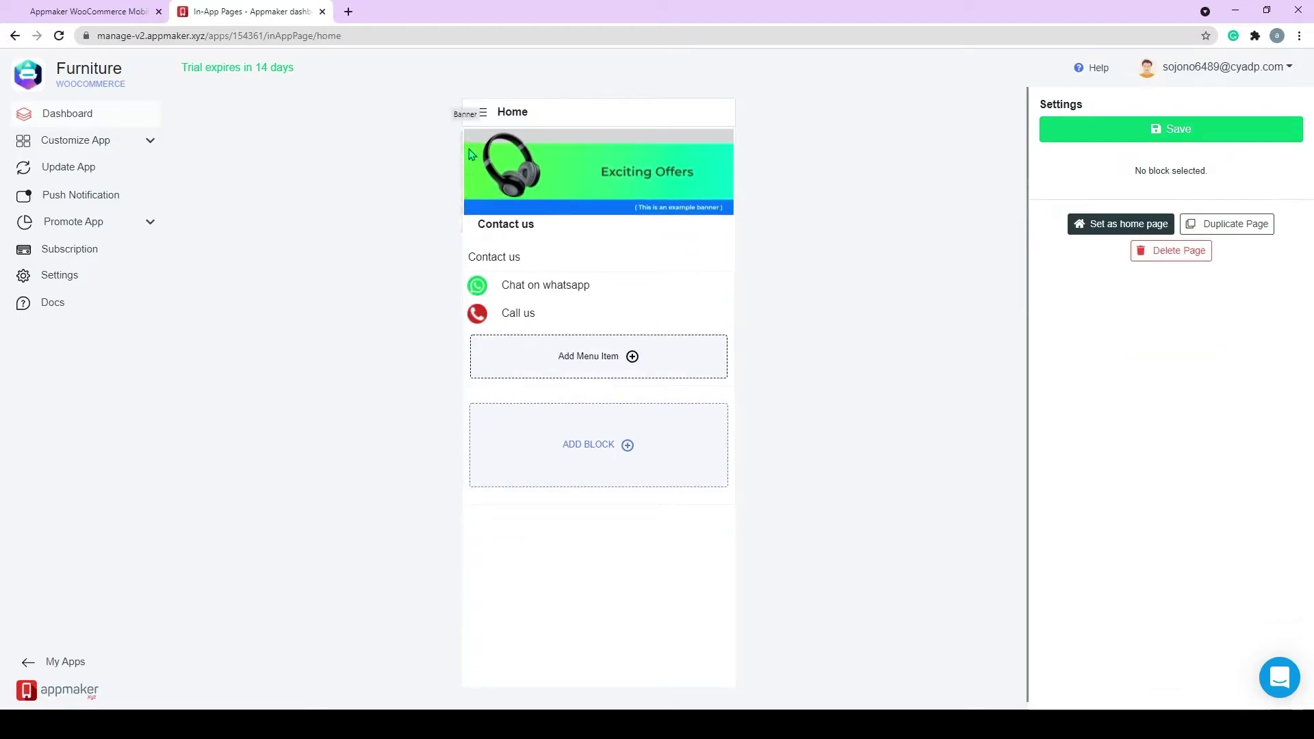
{"action": "left_click", "coordinate": [471, 154]}
{"action": "left_click", "coordinate": [543, 117]}
{"action": "left_click", "coordinate": [551, 182]}
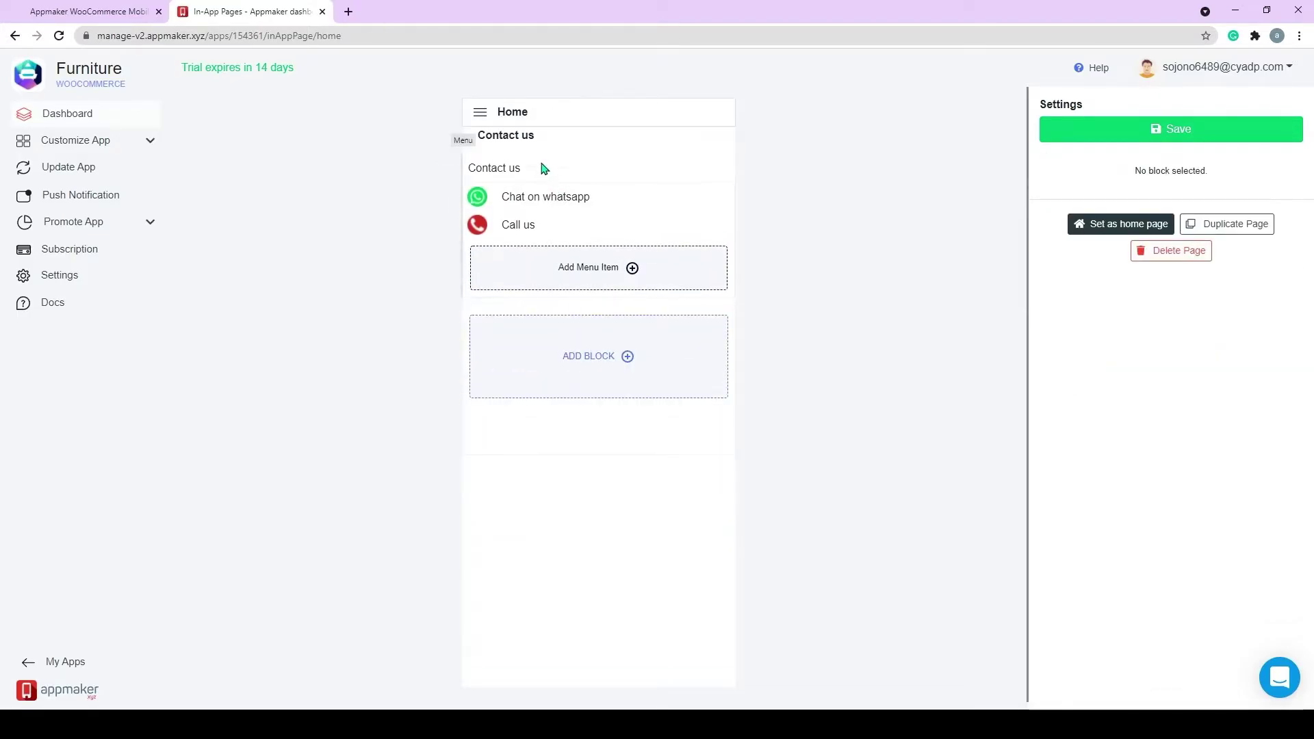
- Add a Slider block below the Contact us menu on the Home page
{"action": "left_click", "coordinate": [627, 348]}
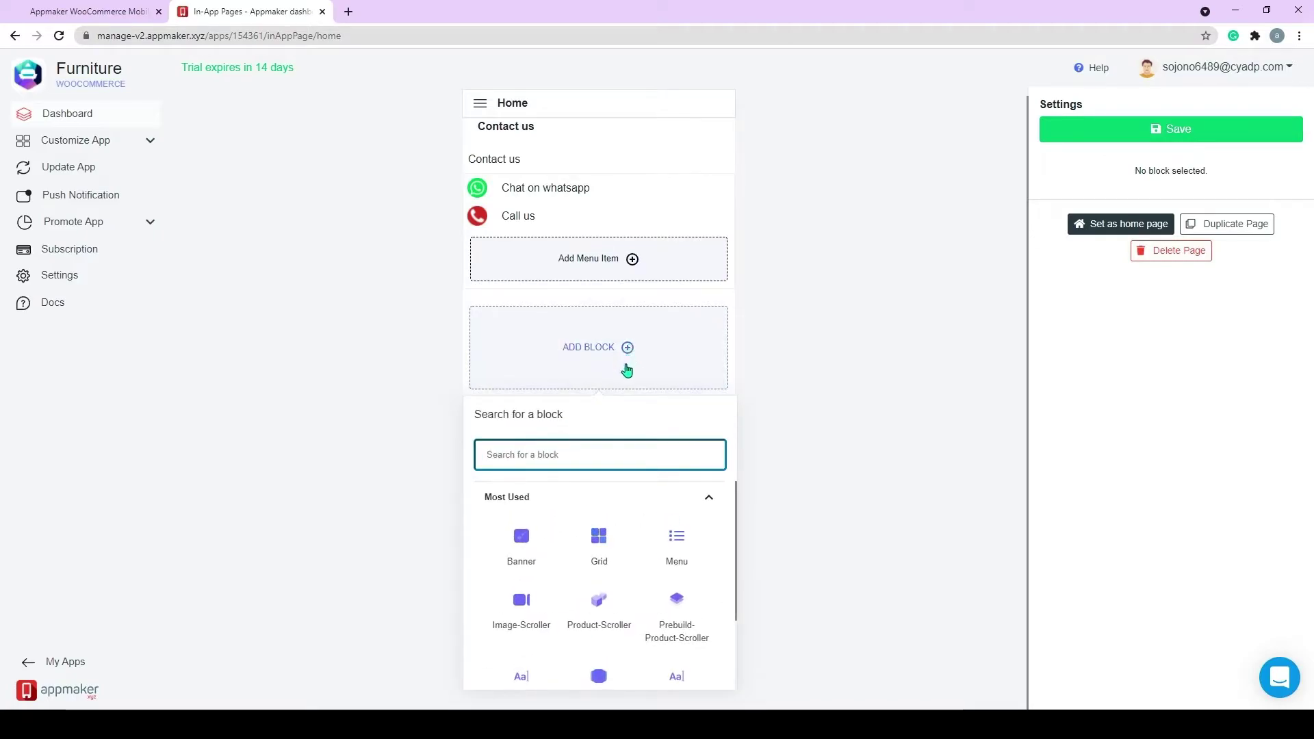
{"action": "scroll", "coordinate": [630, 516], "scroll_direction": "down", "scroll_amount": 1}
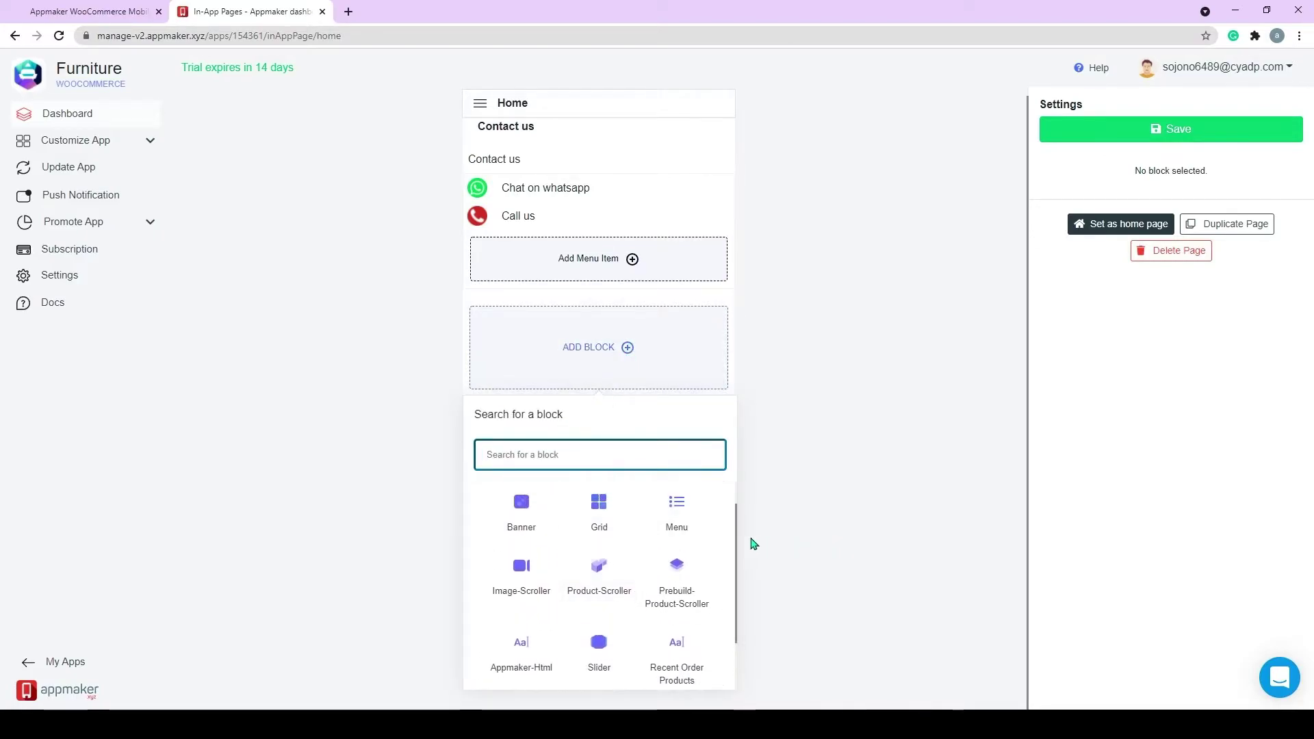
{"action": "scroll", "coordinate": [675, 539], "scroll_direction": "down", "scroll_amount": 1}
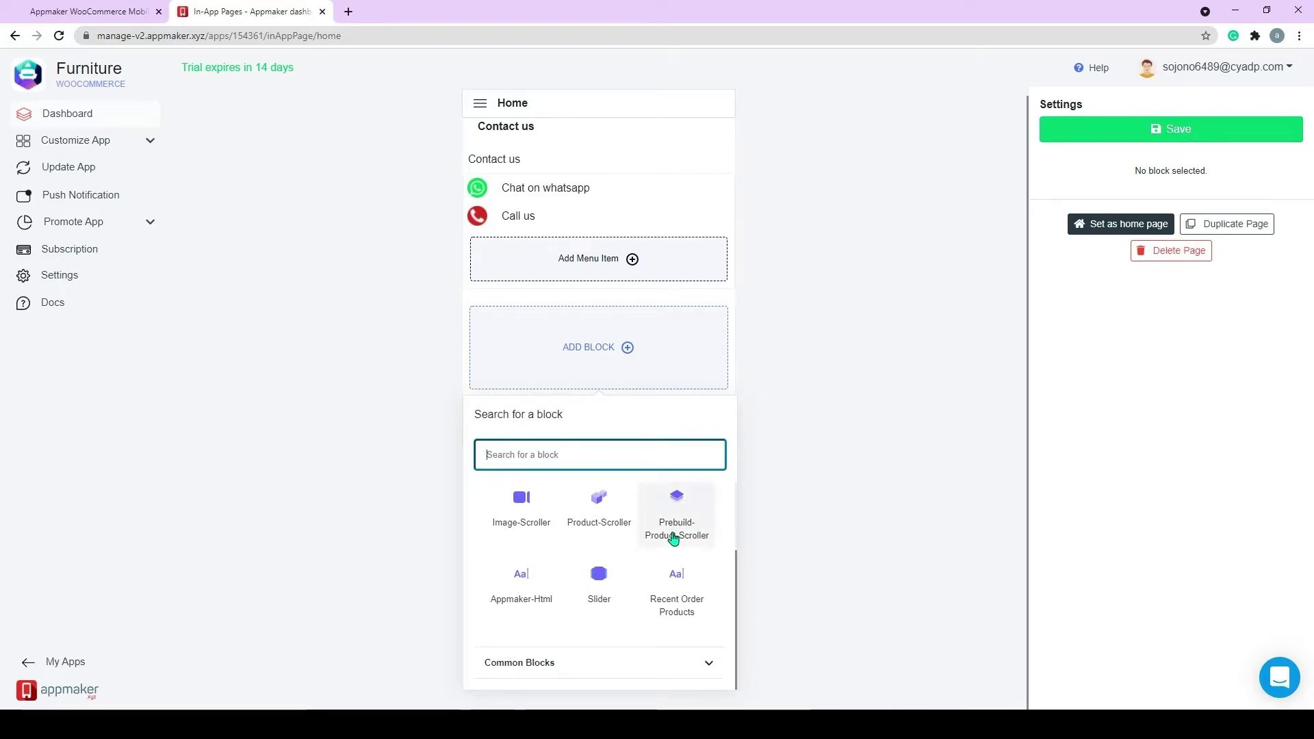
{"action": "scroll", "coordinate": [674, 538], "scroll_direction": "up", "scroll_amount": 2}
{"action": "scroll", "coordinate": [675, 539], "scroll_direction": "down", "scroll_amount": 1}
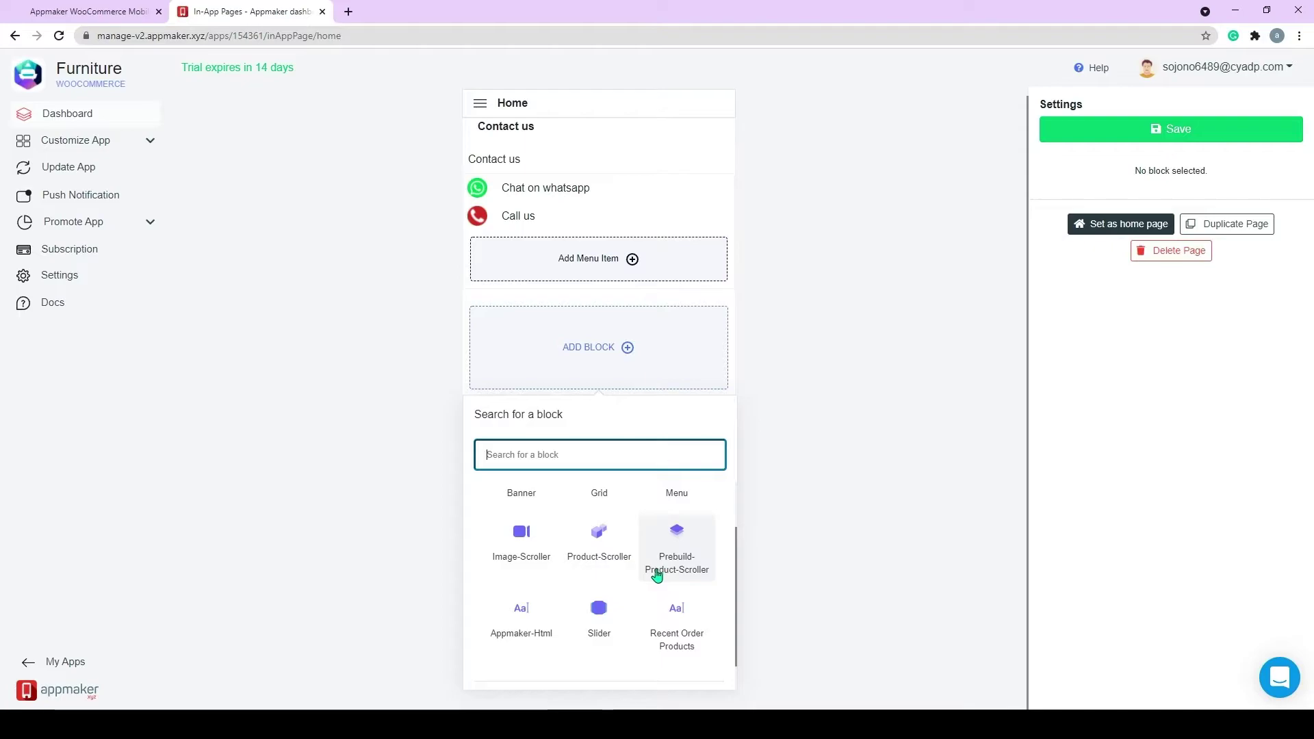
{"action": "left_click", "coordinate": [606, 621]}
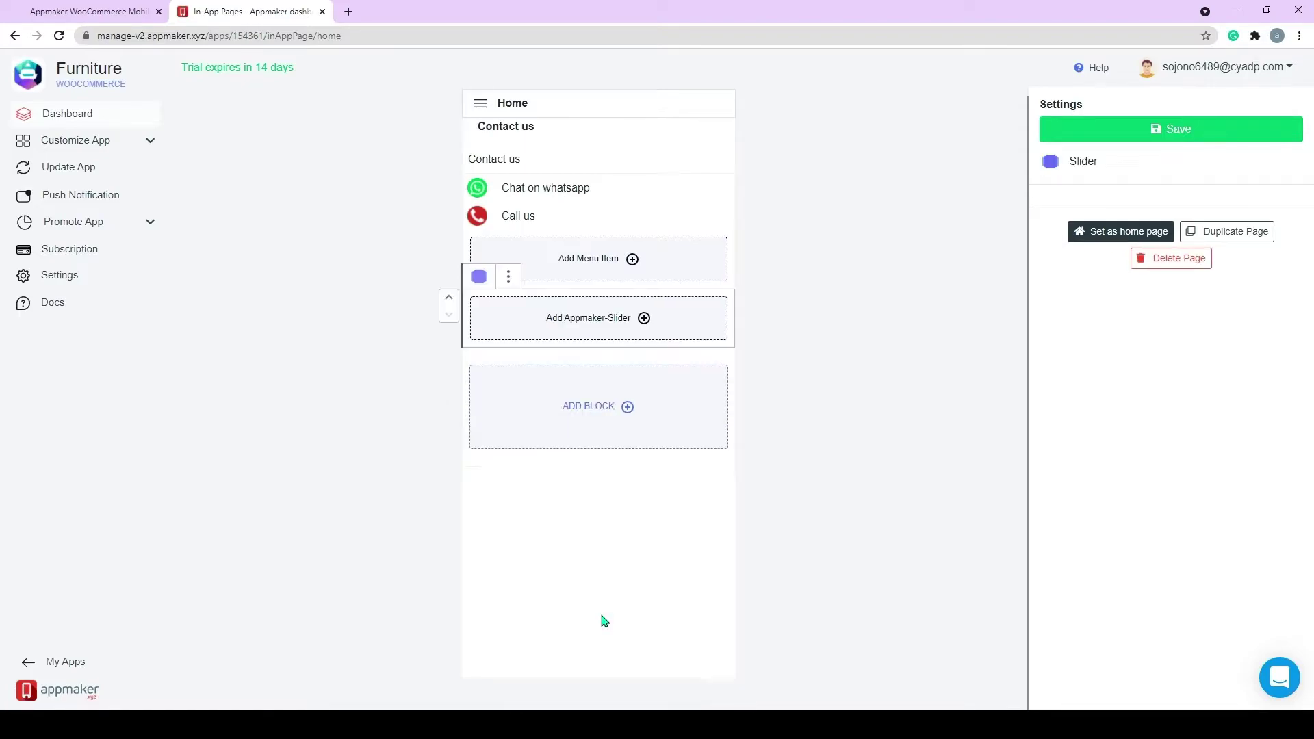
- Add a slide to the Slider block and upload the slider 1 image for it
{"action": "left_click", "coordinate": [642, 322]}
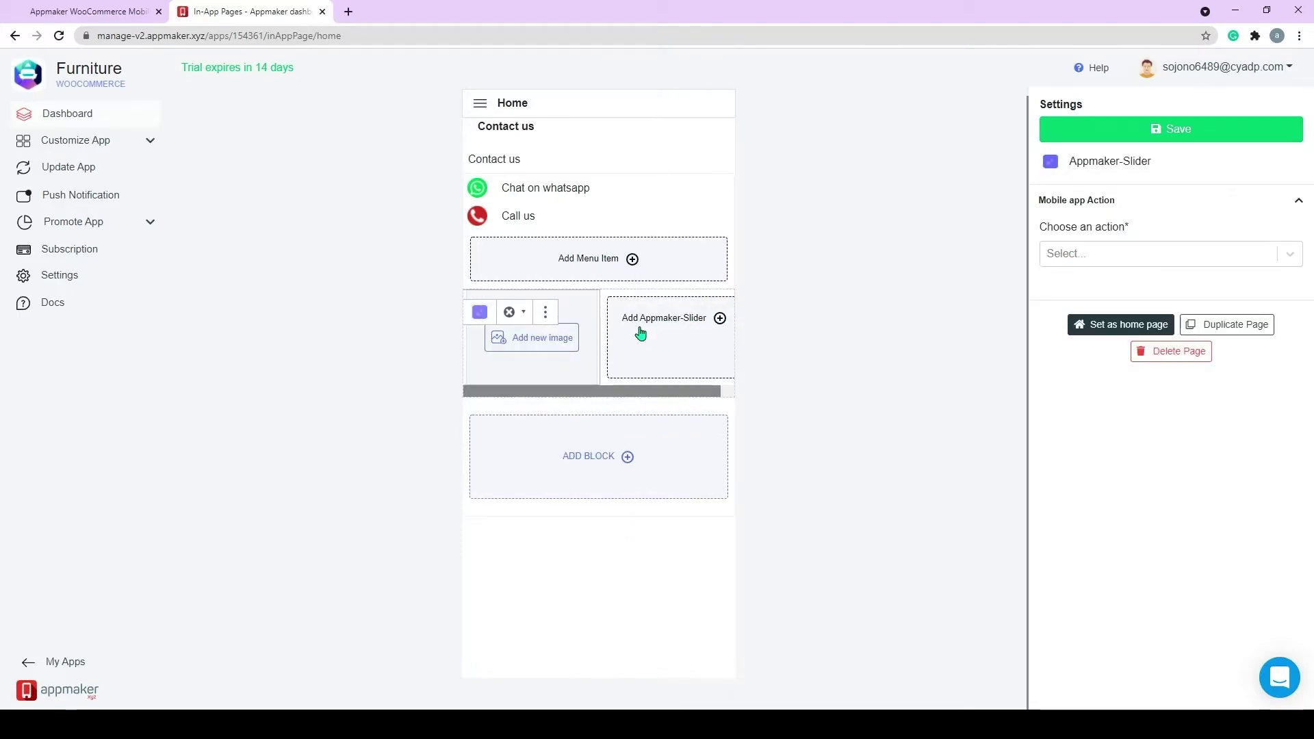
{"action": "left_click", "coordinate": [569, 342]}
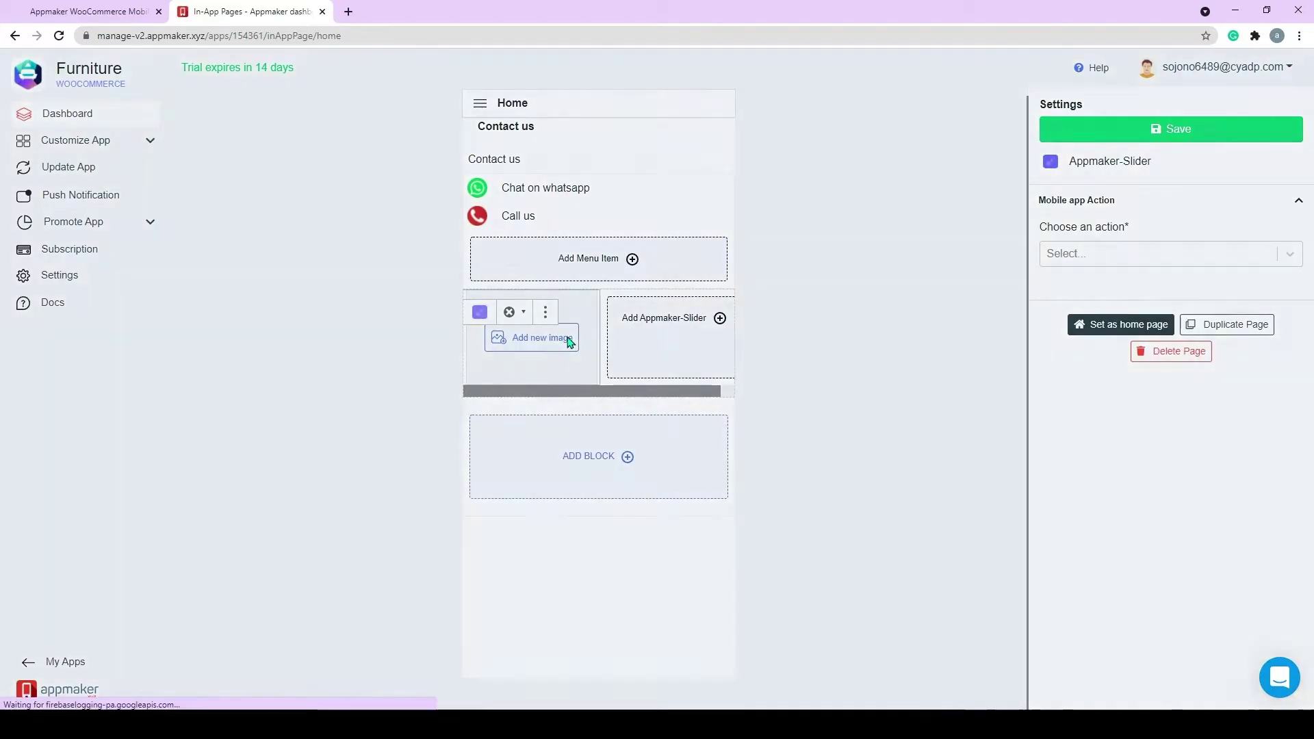
{"action": "left_click", "coordinate": [442, 212]}
{"action": "left_click", "coordinate": [941, 115]}
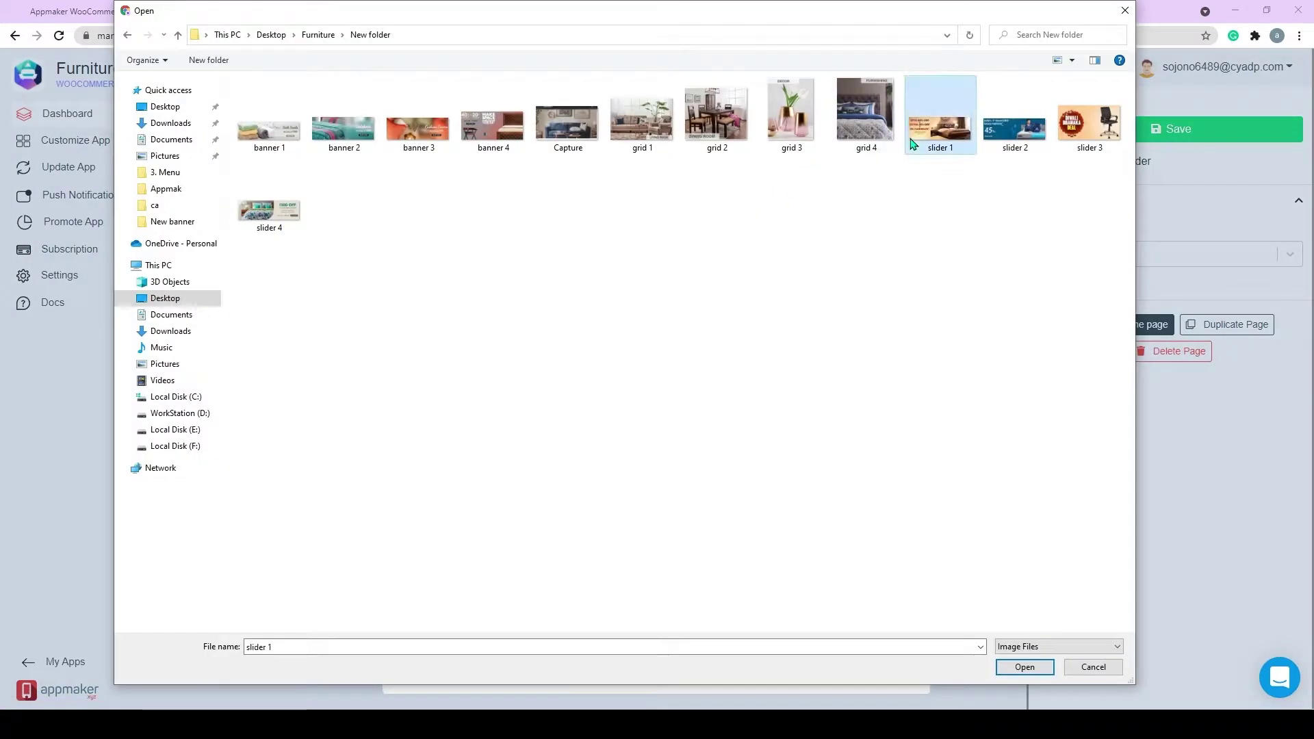
{"action": "left_click", "coordinate": [1015, 668]}
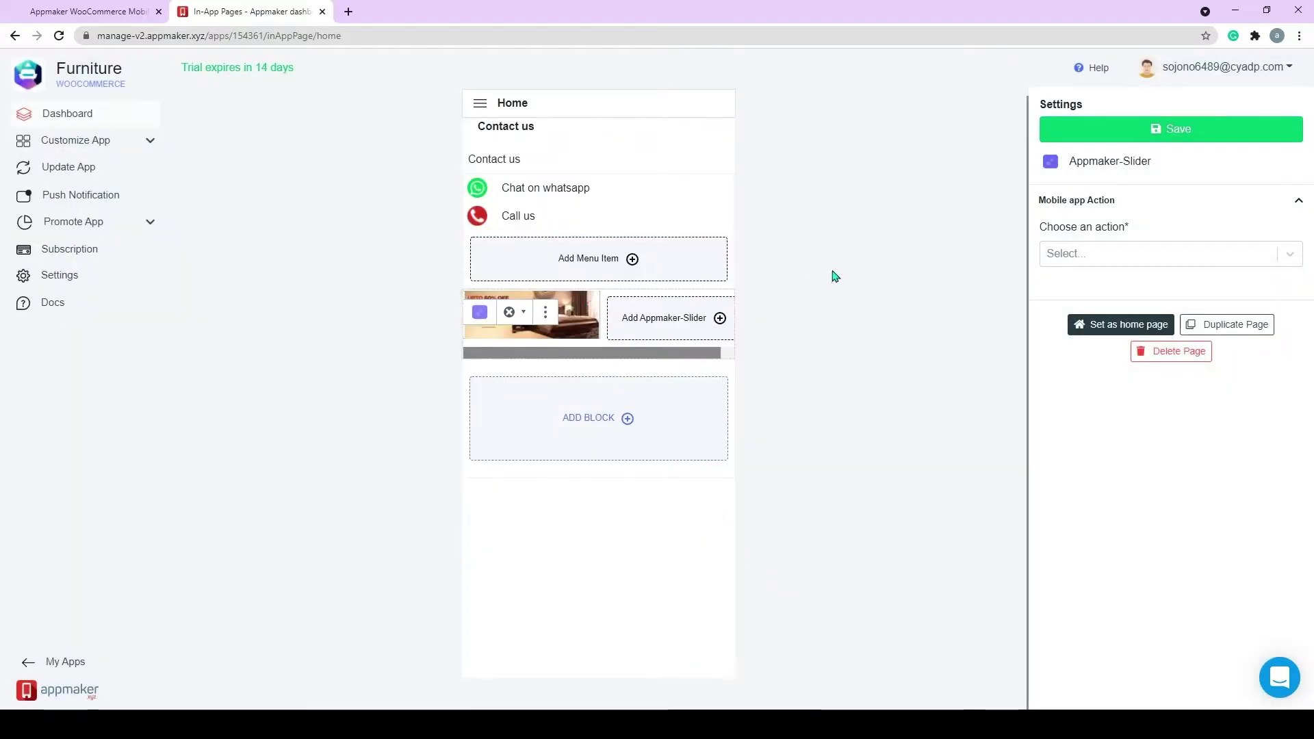
- Set the first slide's mobile app action to Open Product by Category and open the category choices
{"action": "left_click", "coordinate": [1095, 256]}
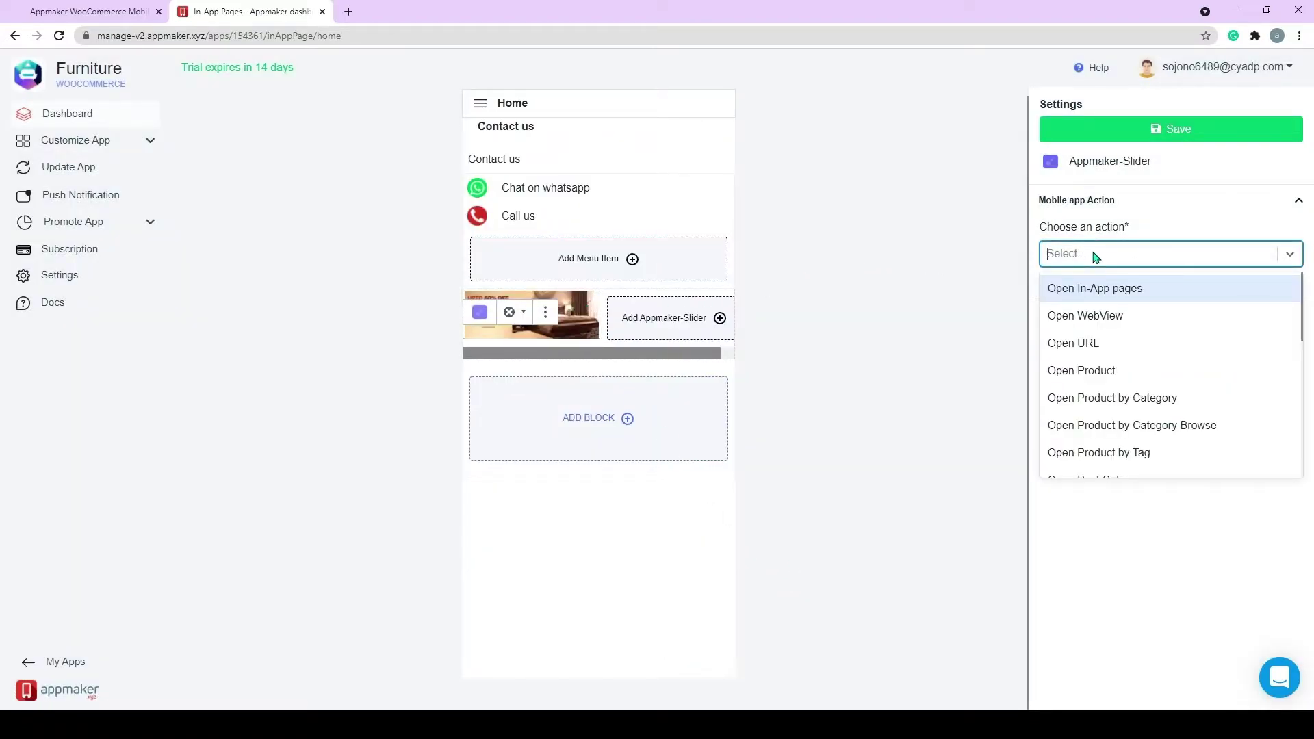
{"action": "scroll", "coordinate": [1115, 319], "scroll_direction": "down", "scroll_amount": 1}
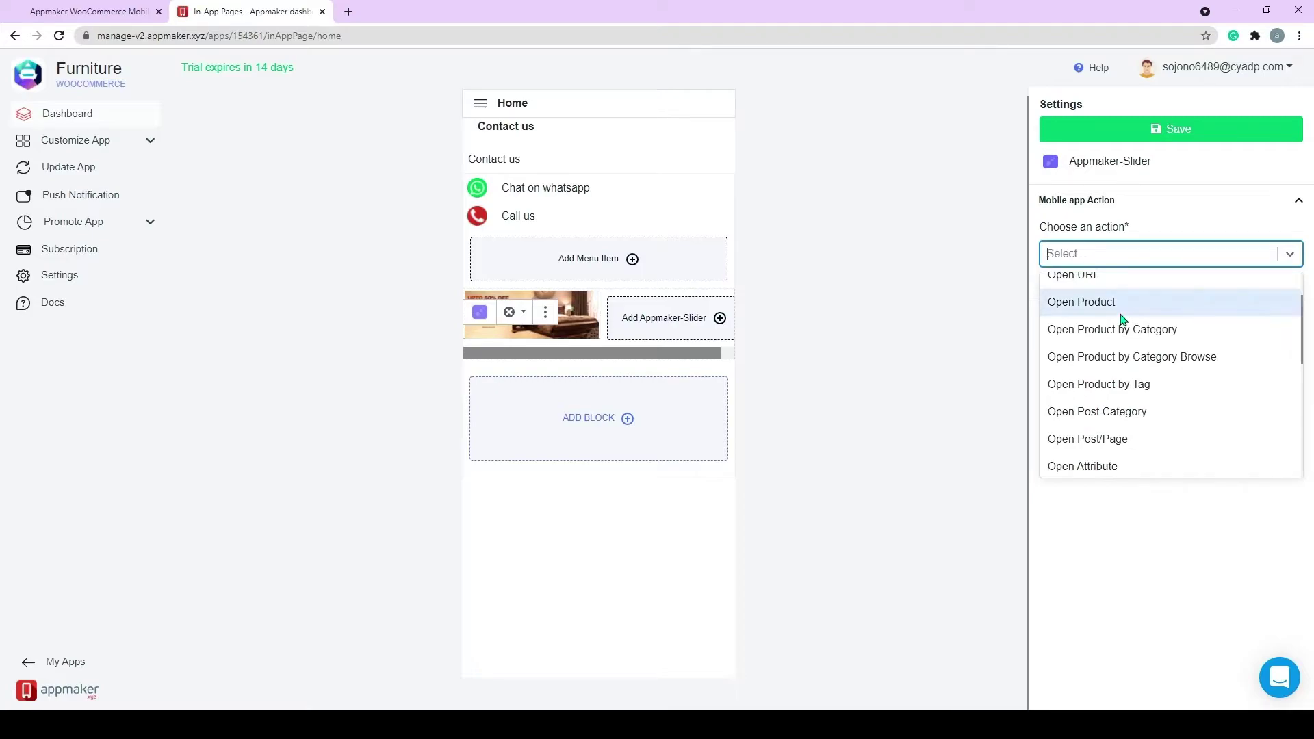
{"action": "scroll", "coordinate": [1092, 345], "scroll_direction": "down", "scroll_amount": 1}
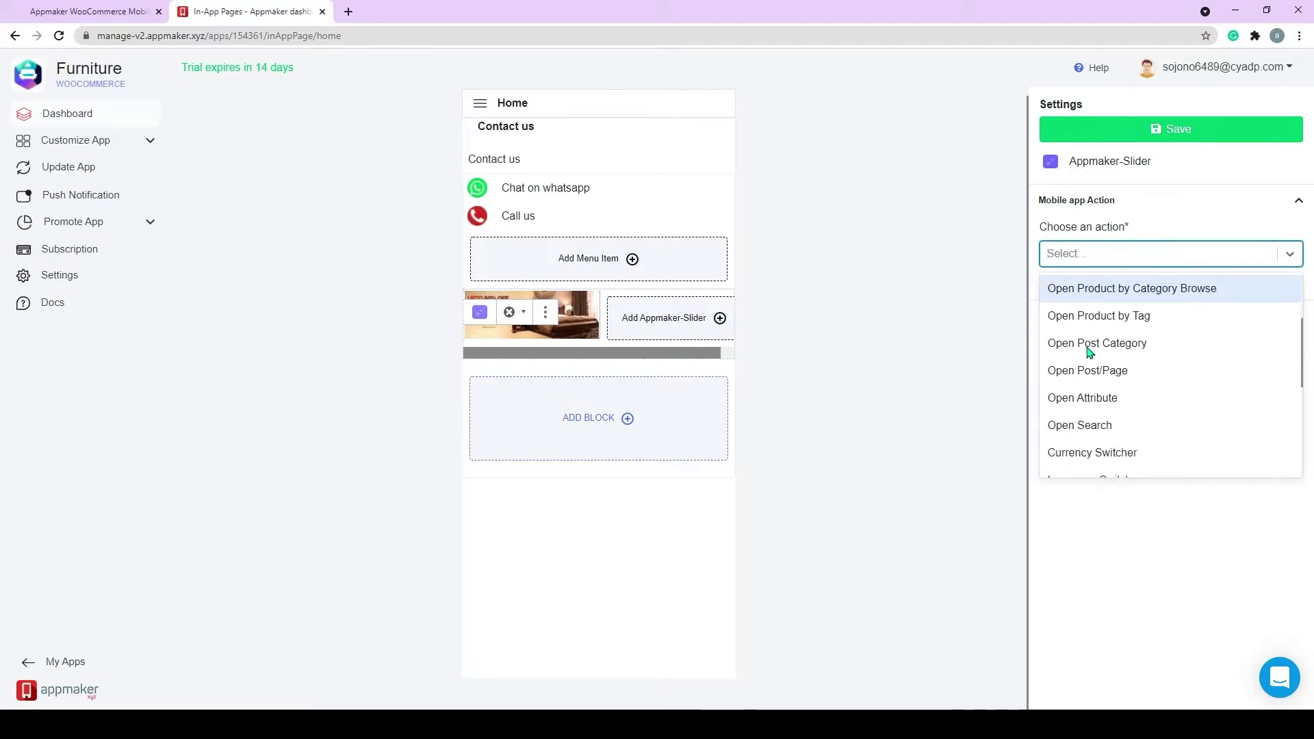
{"action": "scroll", "coordinate": [1090, 350], "scroll_direction": "down", "scroll_amount": 3}
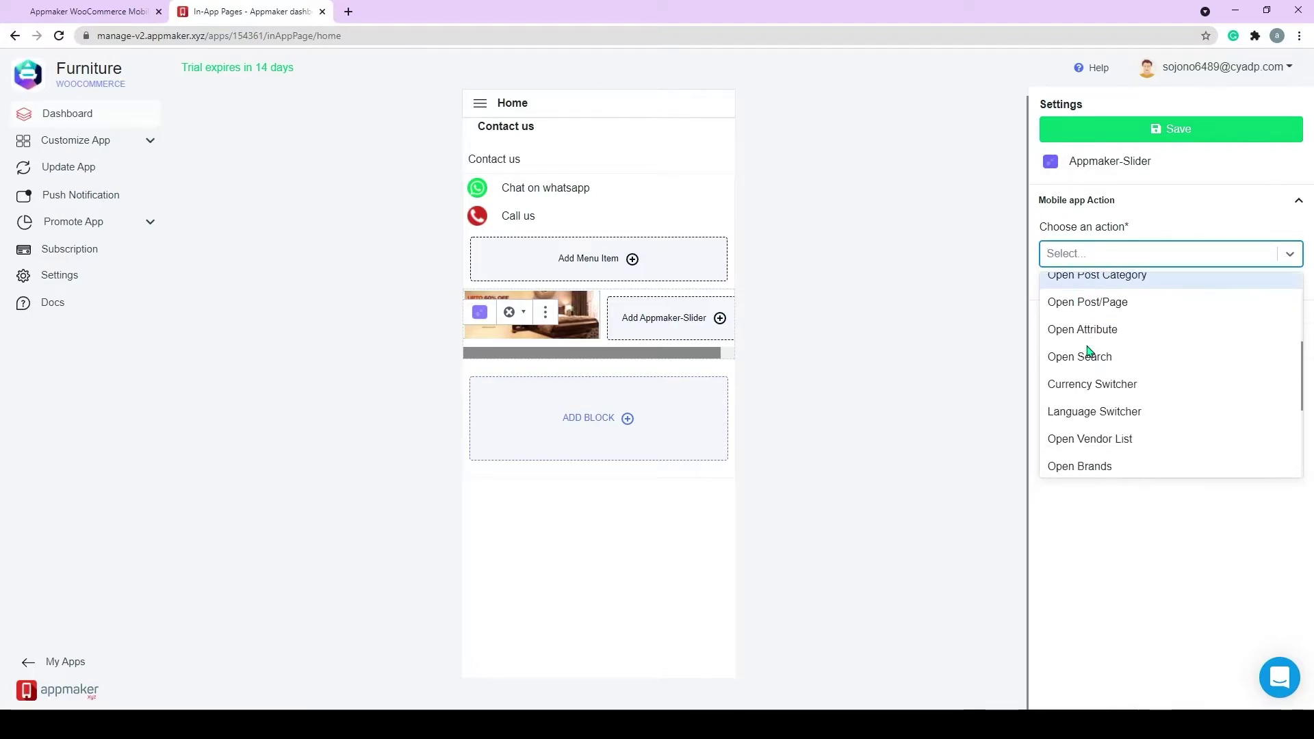
{"action": "scroll", "coordinate": [1088, 354], "scroll_direction": "up", "scroll_amount": 5}
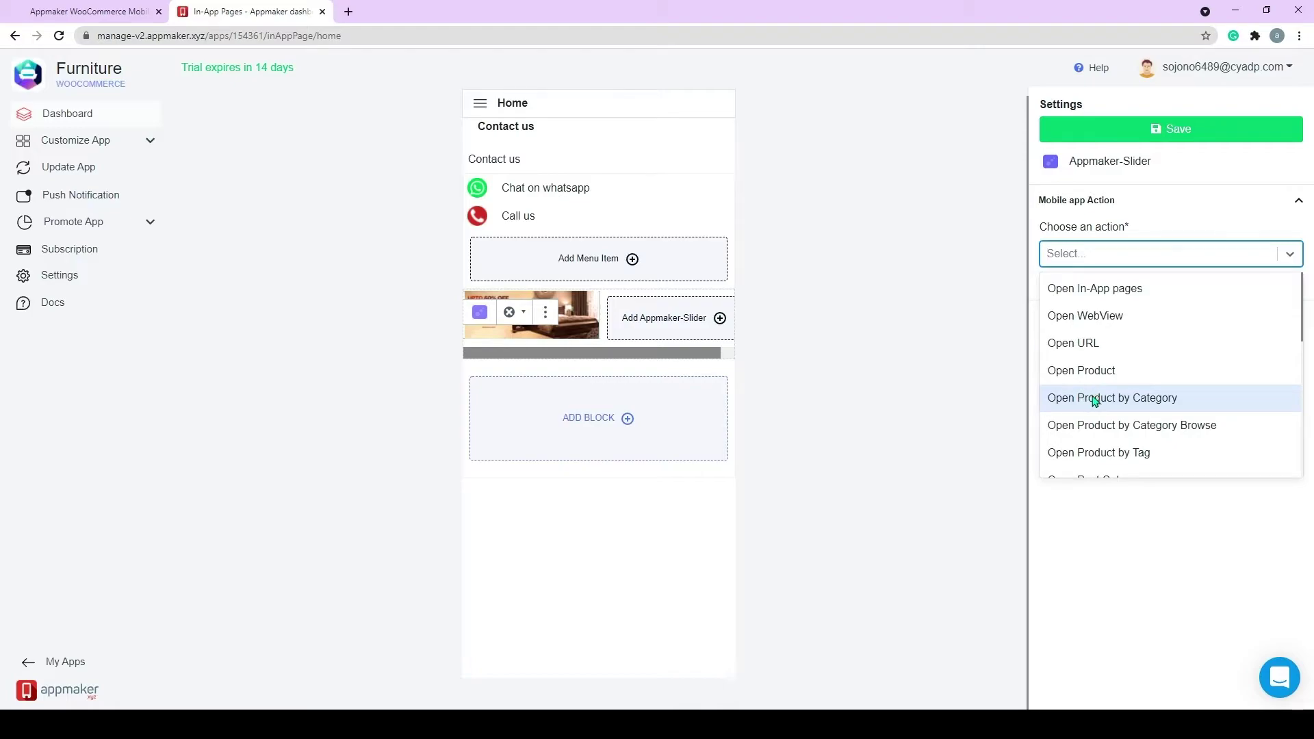
{"action": "left_click", "coordinate": [1096, 401]}
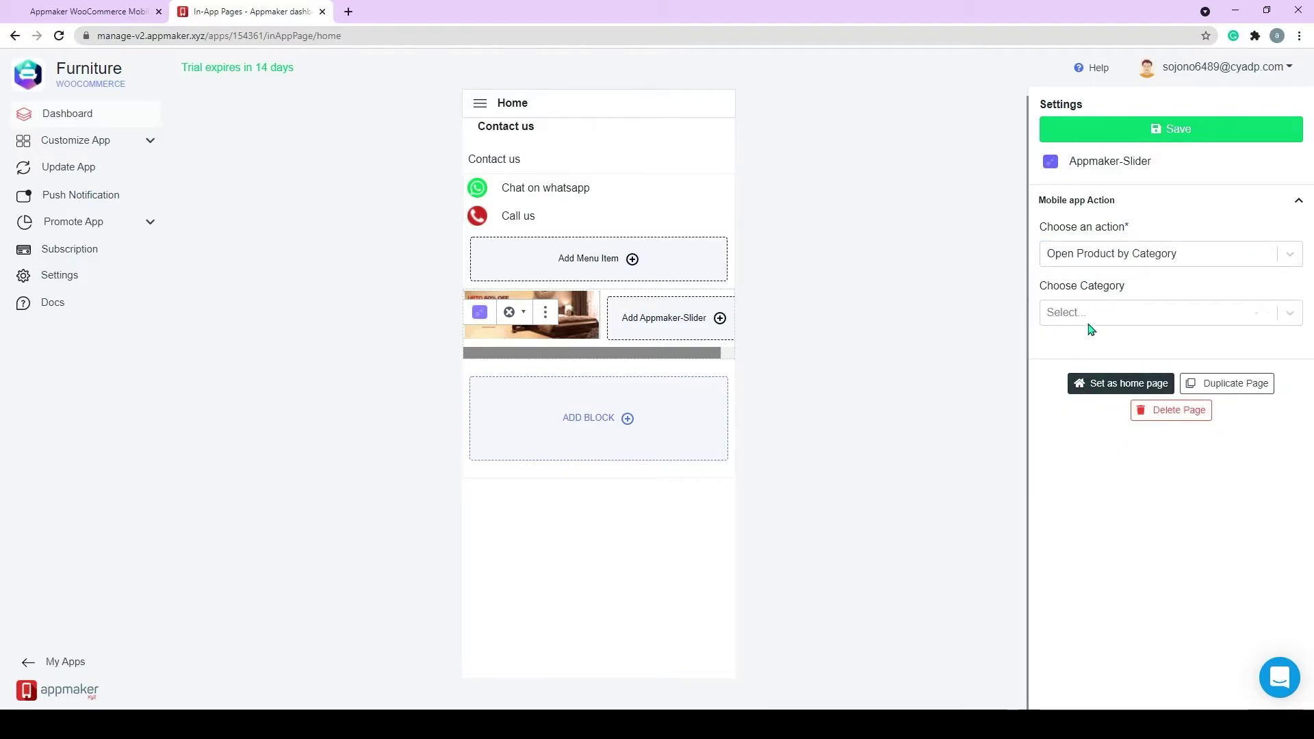
{"action": "left_click", "coordinate": [1093, 323]}
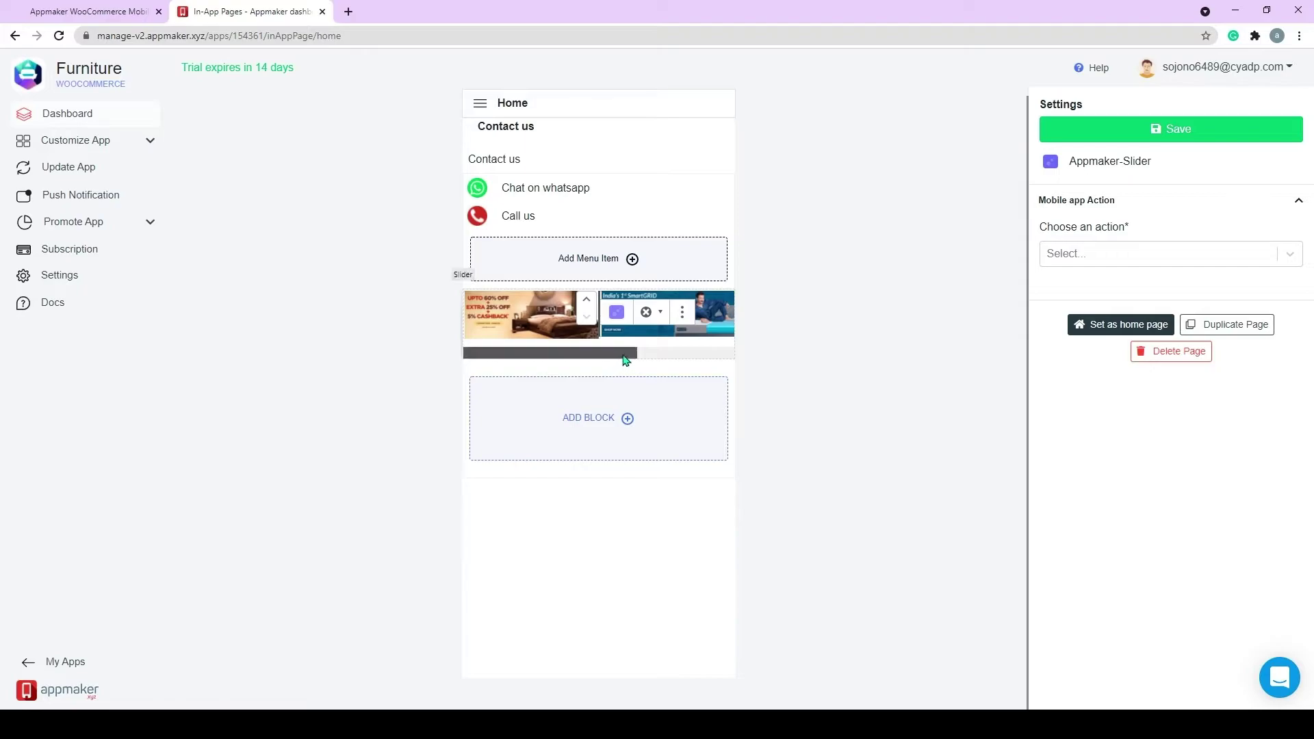
- Move the whole Slider block up above the Contact us menu and save the Home page
{"action": "left_click", "coordinate": [625, 355]}
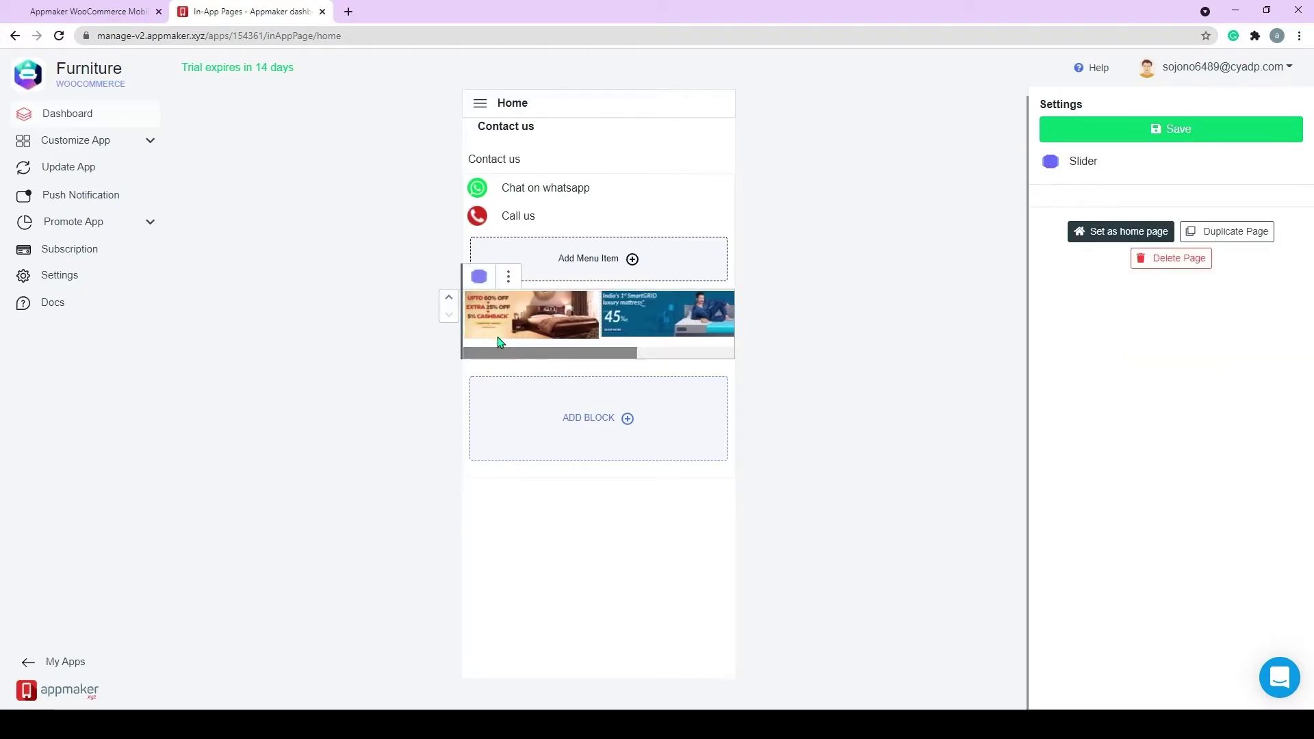
{"action": "left_click", "coordinate": [449, 297]}
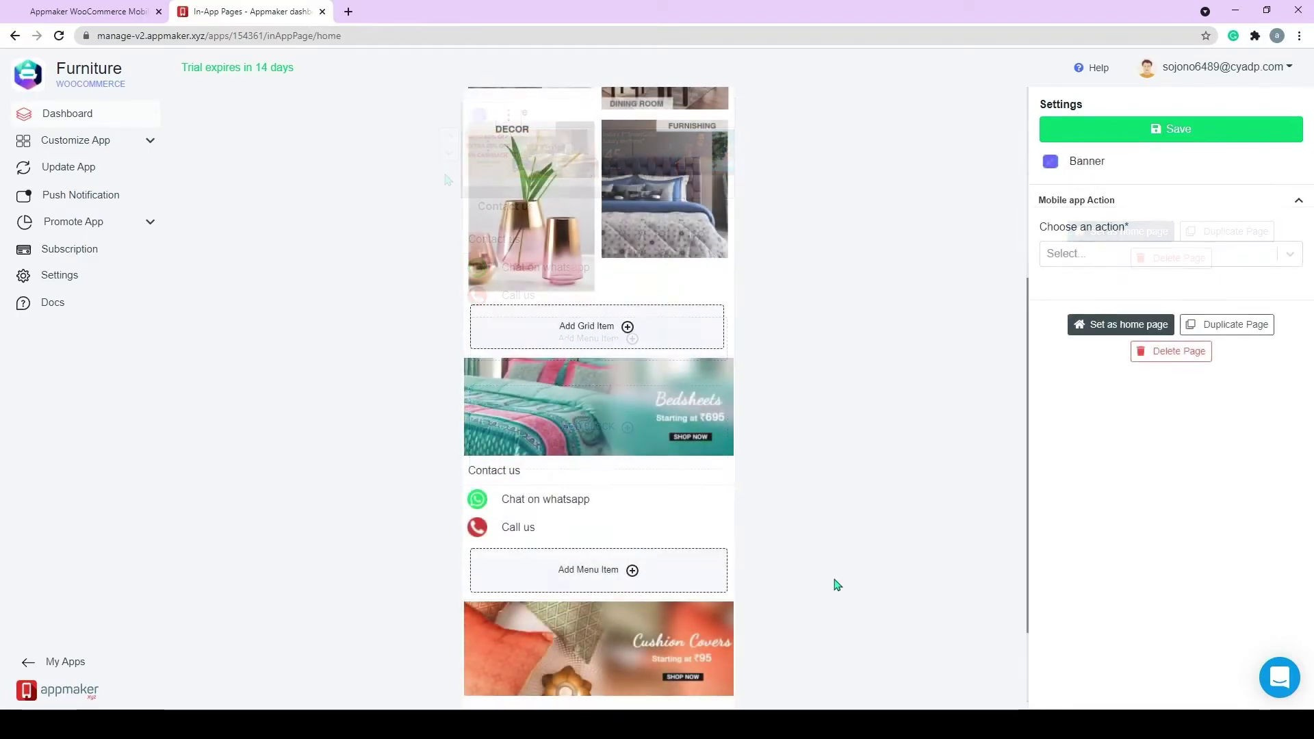
{"action": "scroll", "coordinate": [836, 584], "scroll_direction": "up", "scroll_amount": 4}
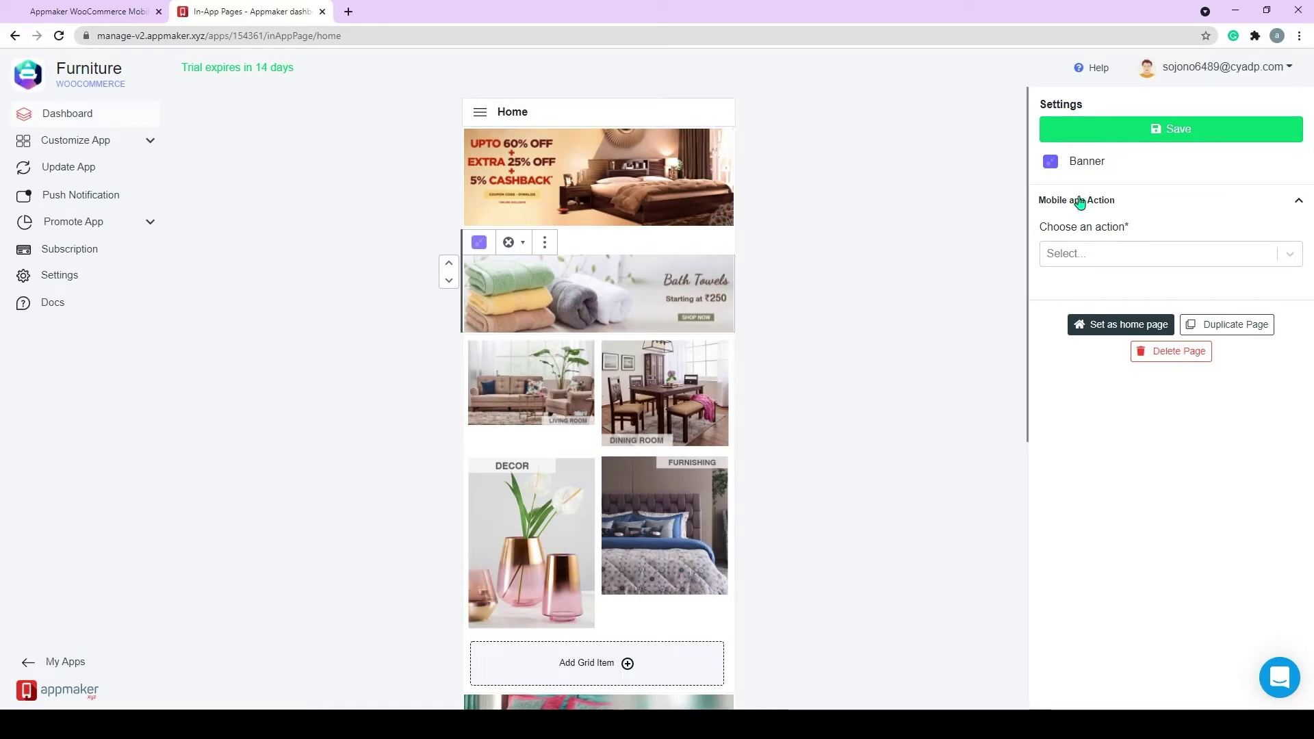
{"action": "left_click", "coordinate": [1100, 138]}
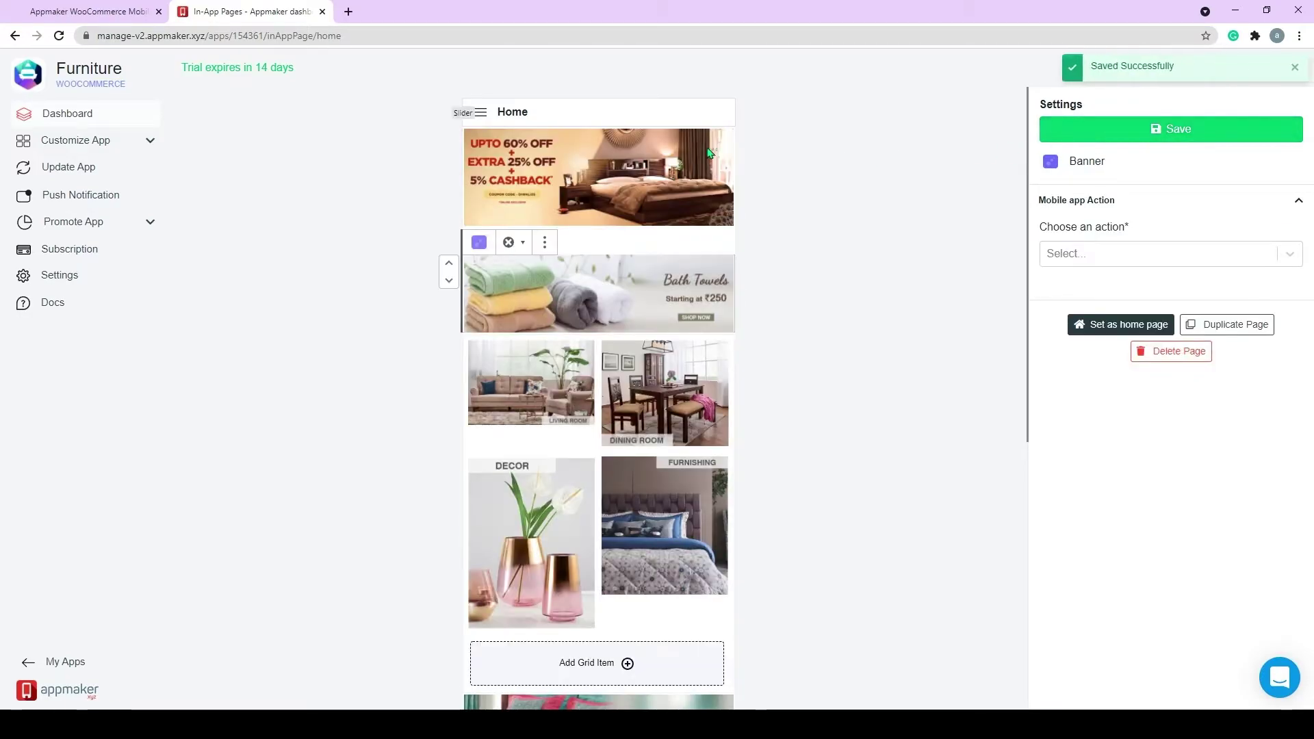
- Add a new in-app page and set its page title to COLLECTIONS
{"action": "left_click", "coordinate": [151, 146]}
{"action": "left_click", "coordinate": [145, 173]}
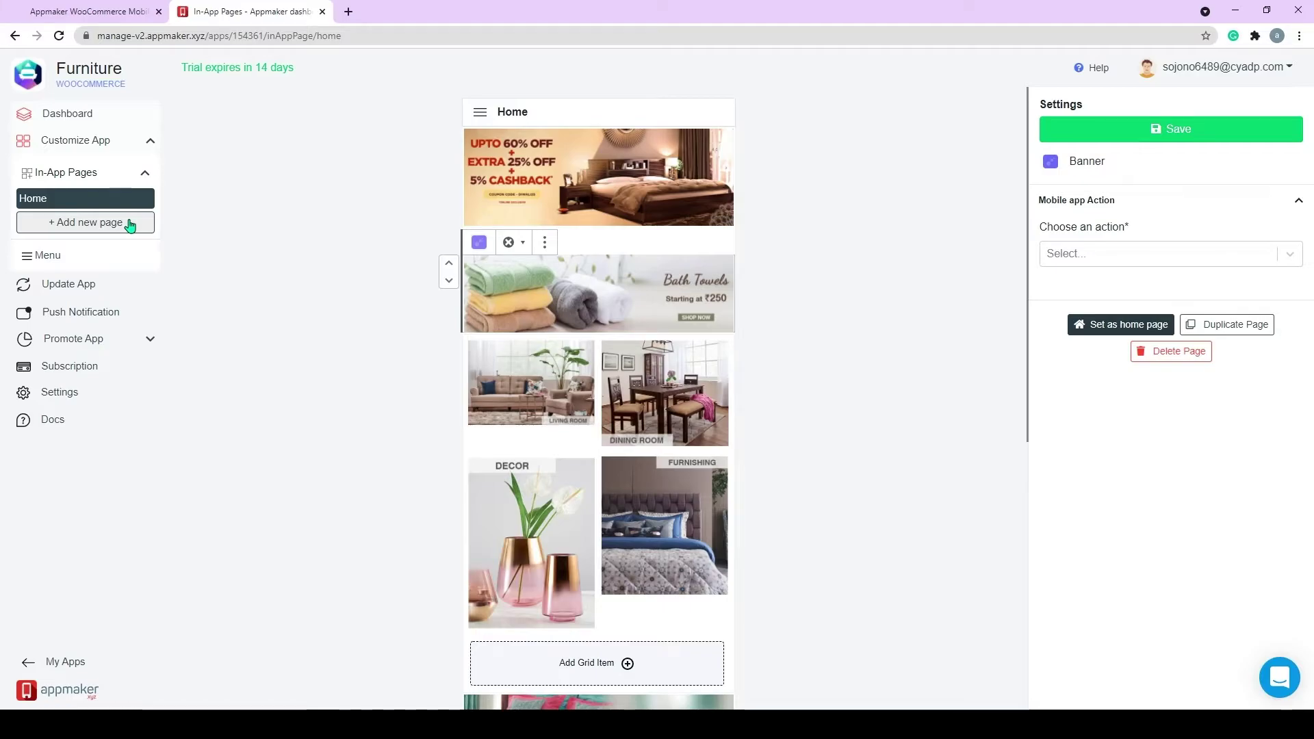
{"action": "left_click", "coordinate": [130, 224]}
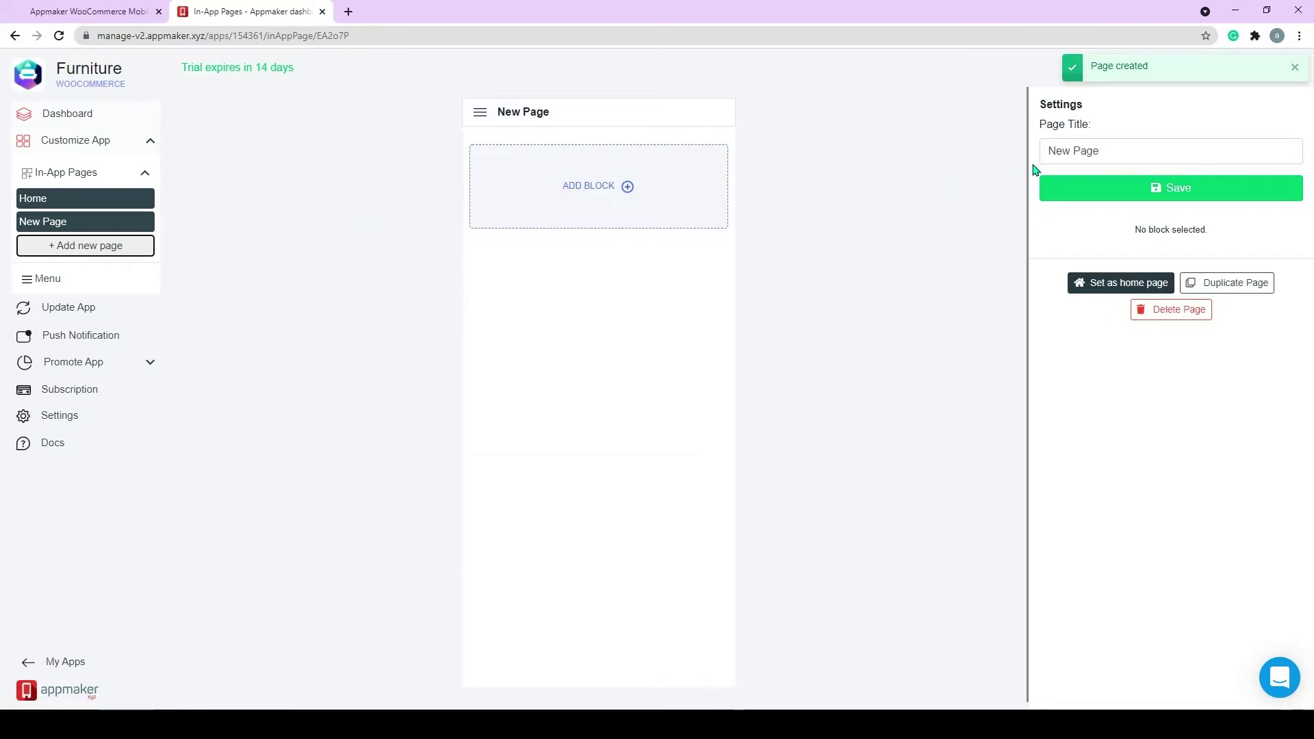
{"action": "left_click_drag", "start_coordinate": [1123, 156], "coordinate": [1062, 166]}
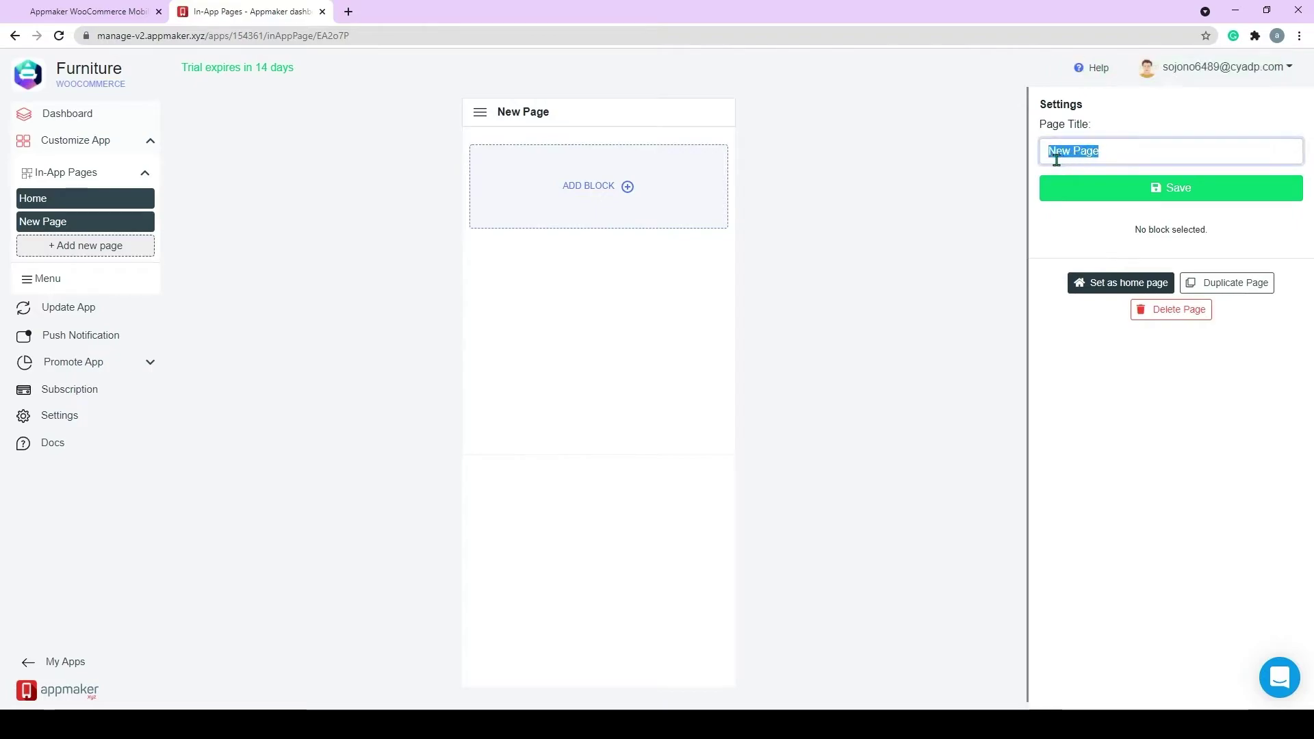
{"action": "type", "text": "Coll"}
{"action": "key", "text": "Down"}
{"action": "key", "text": "Return"}
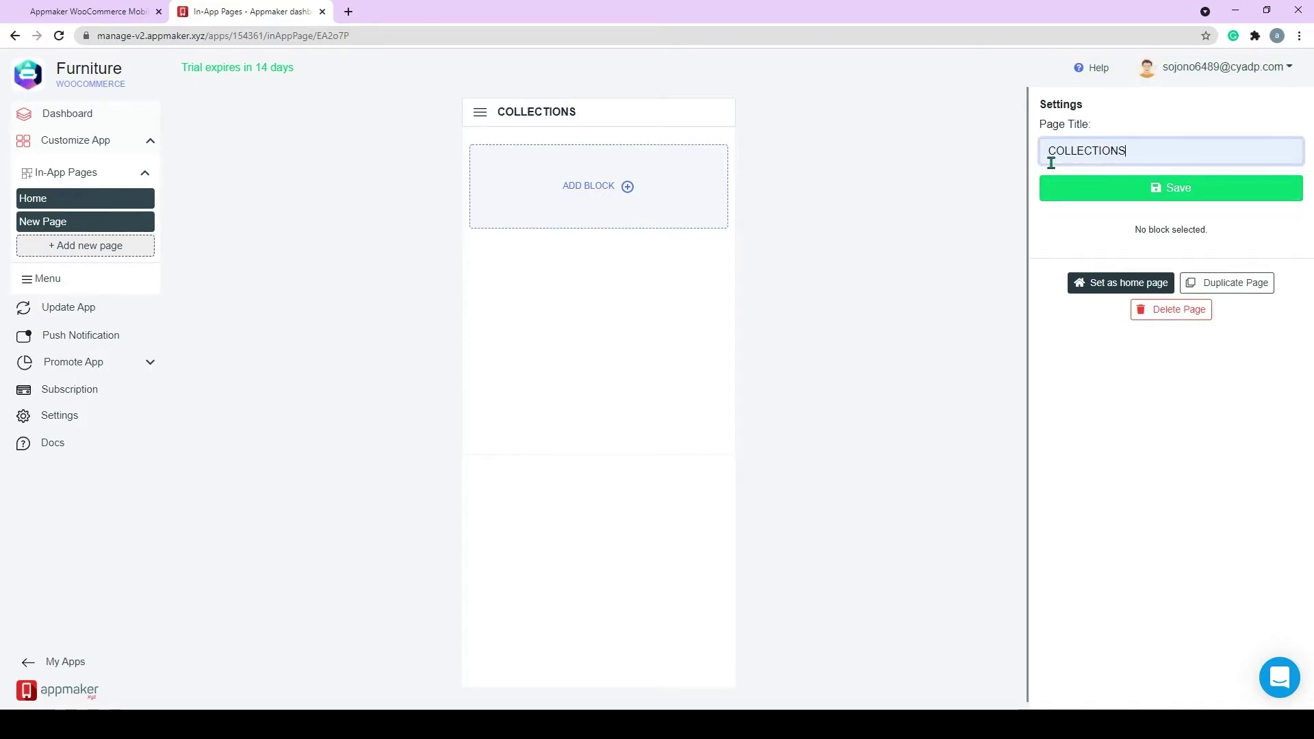
- Add a Banner block to the COLLECTIONS page and upload the banner 4 image for it
{"action": "left_click", "coordinate": [621, 186]}
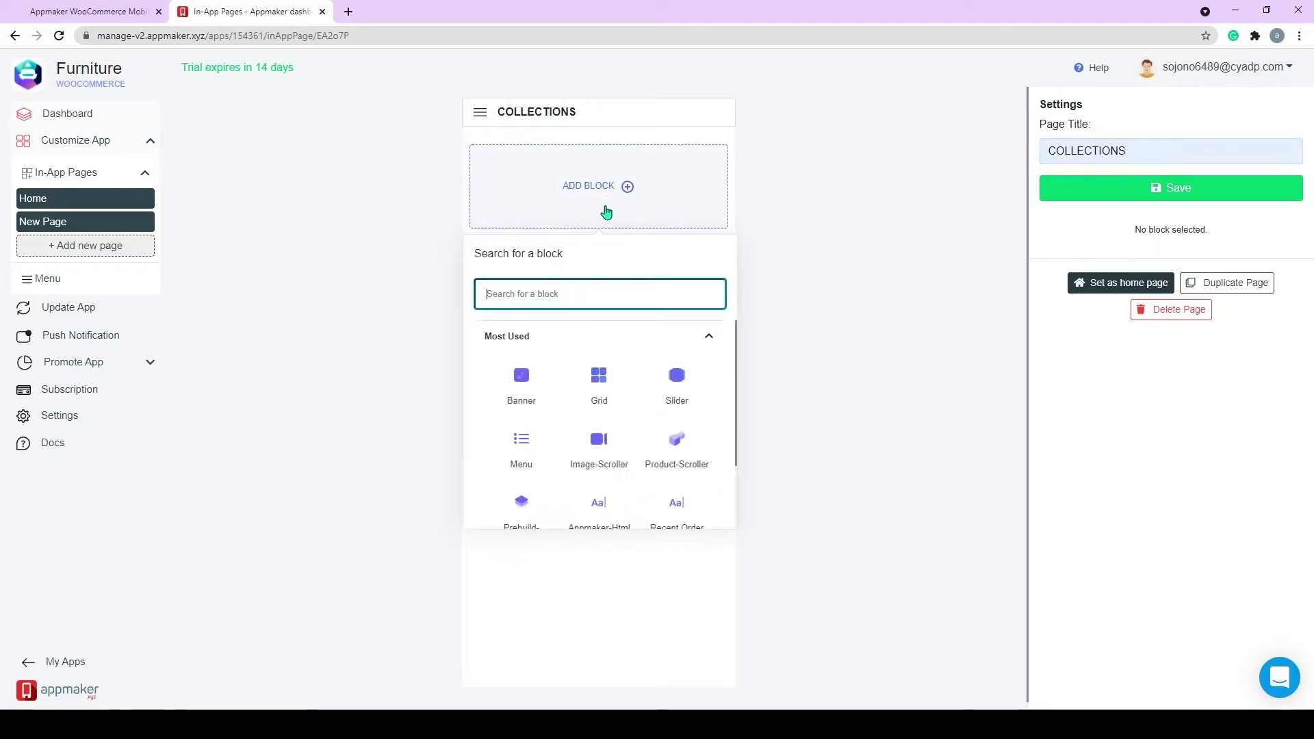
{"action": "left_click", "coordinate": [536, 374]}
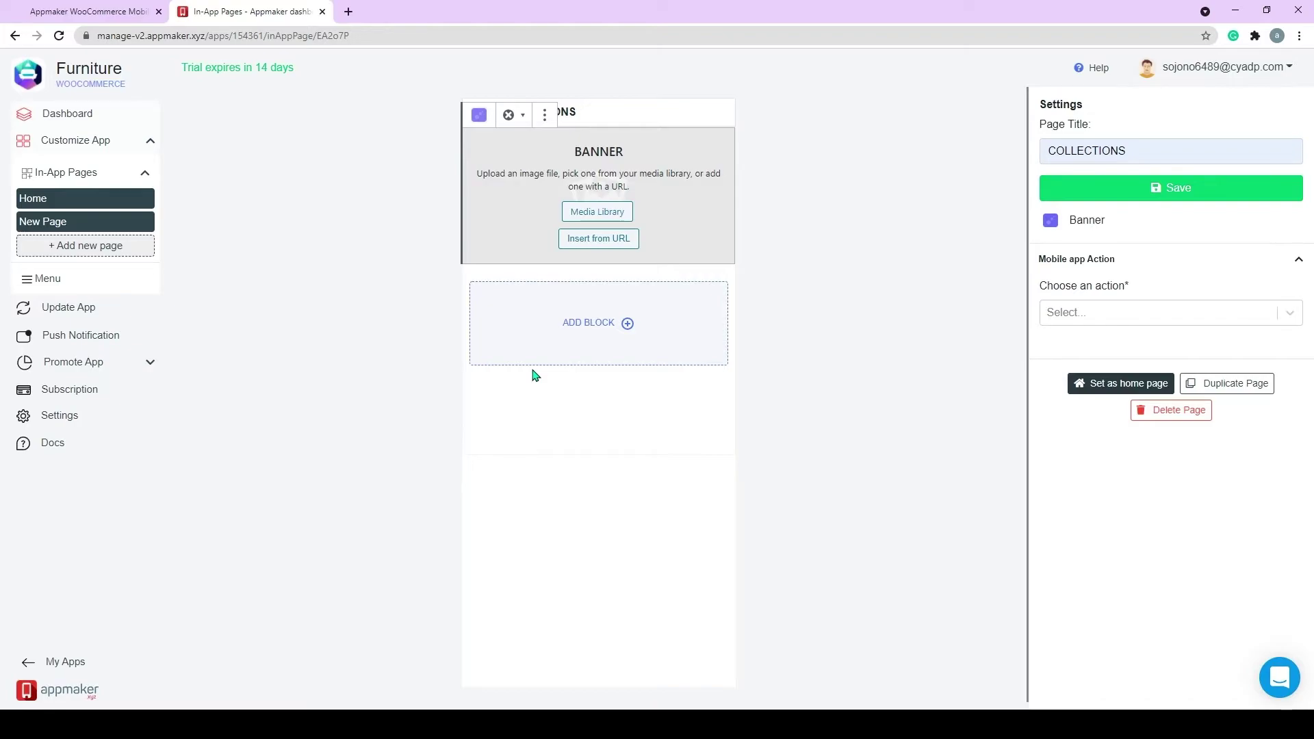
{"action": "left_click", "coordinate": [614, 218]}
{"action": "left_click", "coordinate": [487, 220]}
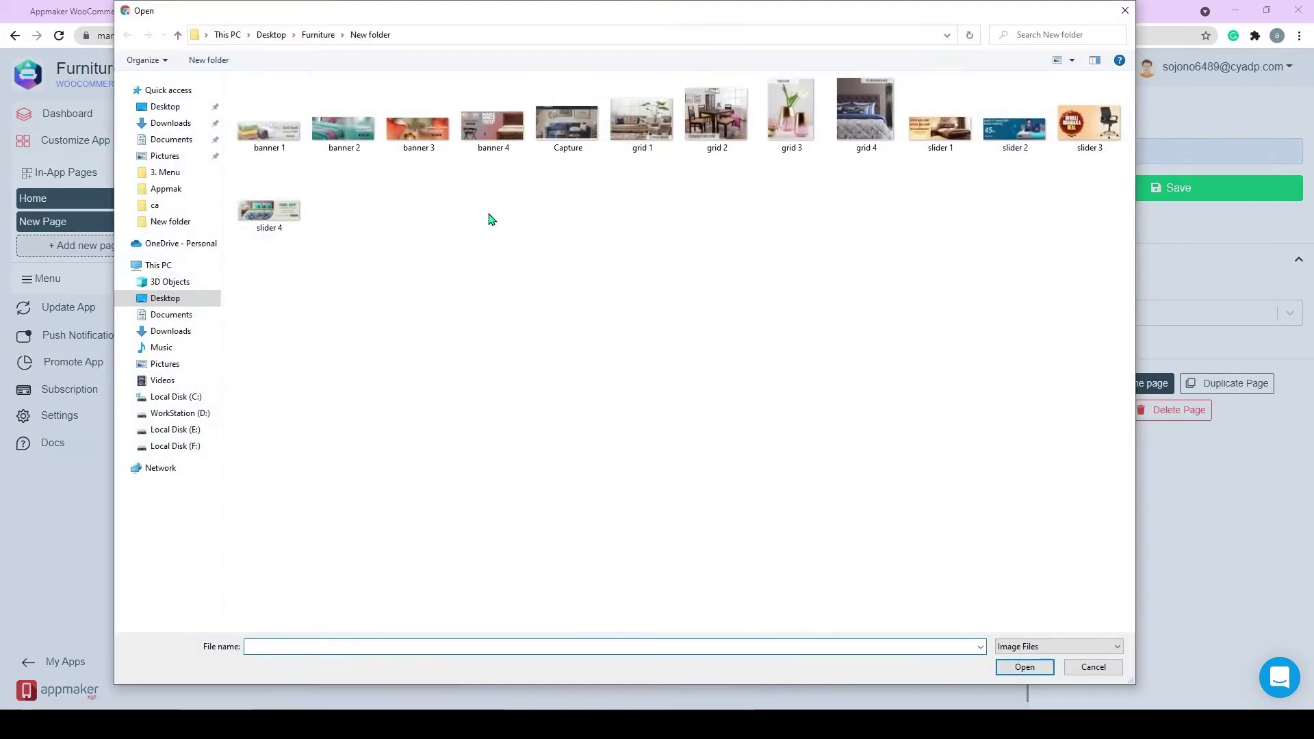
{"action": "left_click", "coordinate": [486, 133]}
{"action": "left_click", "coordinate": [1020, 667]}
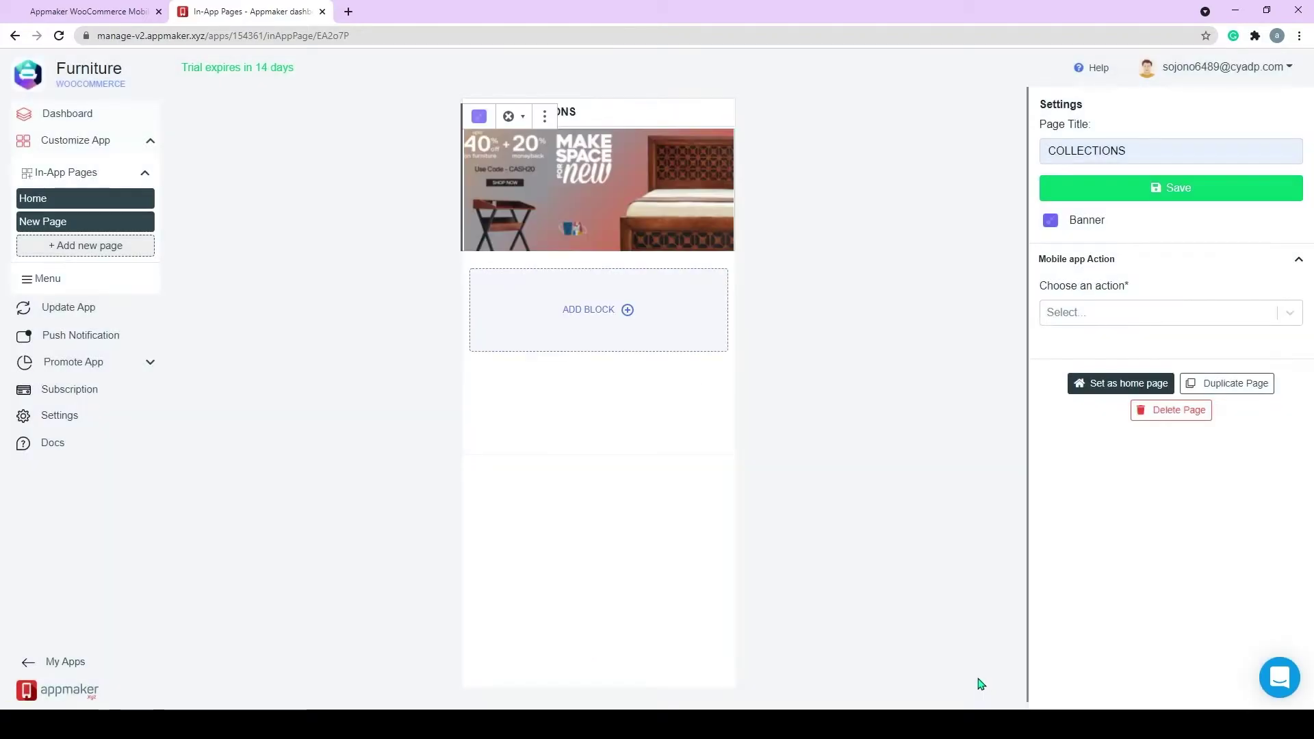
- Add a Grid block below the banner and give it four empty grid items
{"action": "left_click", "coordinate": [626, 313]}
{"action": "left_click", "coordinate": [599, 506]}
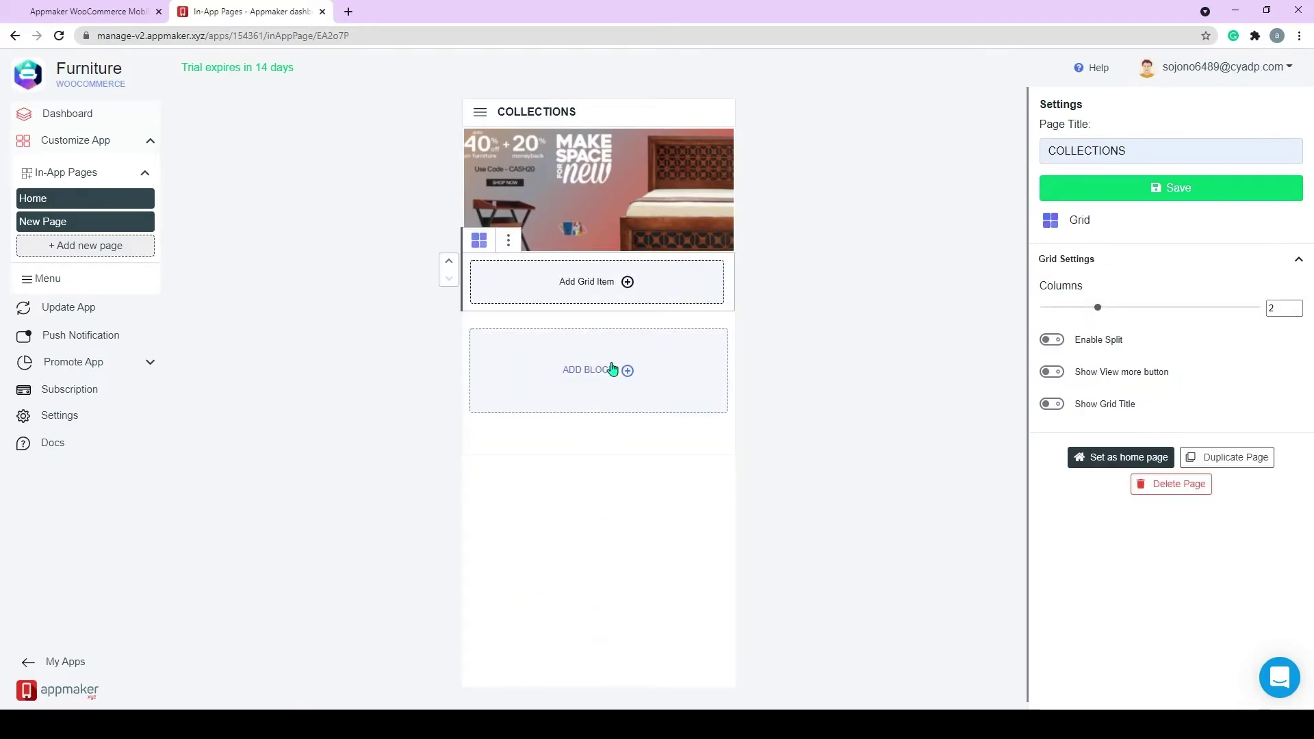
{"action": "left_click", "coordinate": [627, 282]}
{"action": "left_click", "coordinate": [629, 342]}
{"action": "left_click", "coordinate": [642, 354]}
{"action": "left_click", "coordinate": [646, 400]}
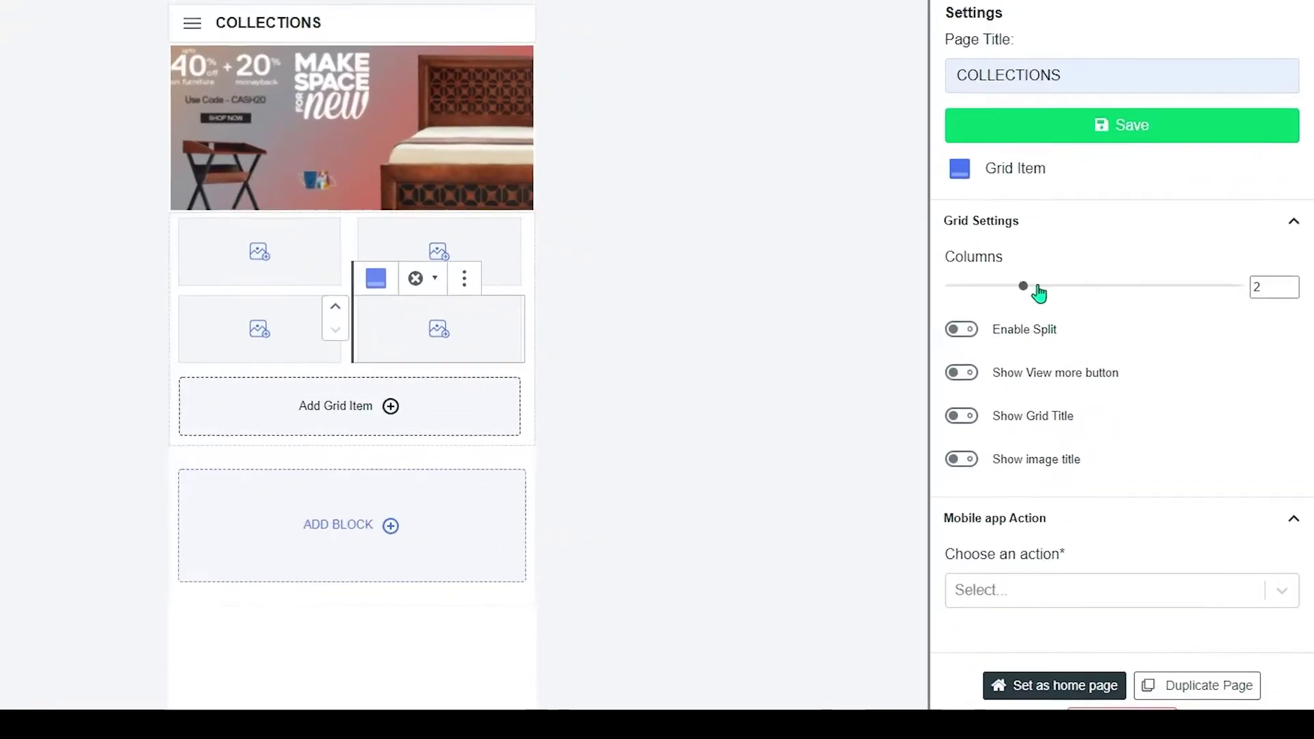
- Try other column counts for the grid and set it back to 2 columns
{"action": "left_click_drag", "start_coordinate": [1039, 293], "coordinate": [1157, 308]}
{"action": "left_click_drag", "start_coordinate": [1064, 270], "coordinate": [873, 248]}
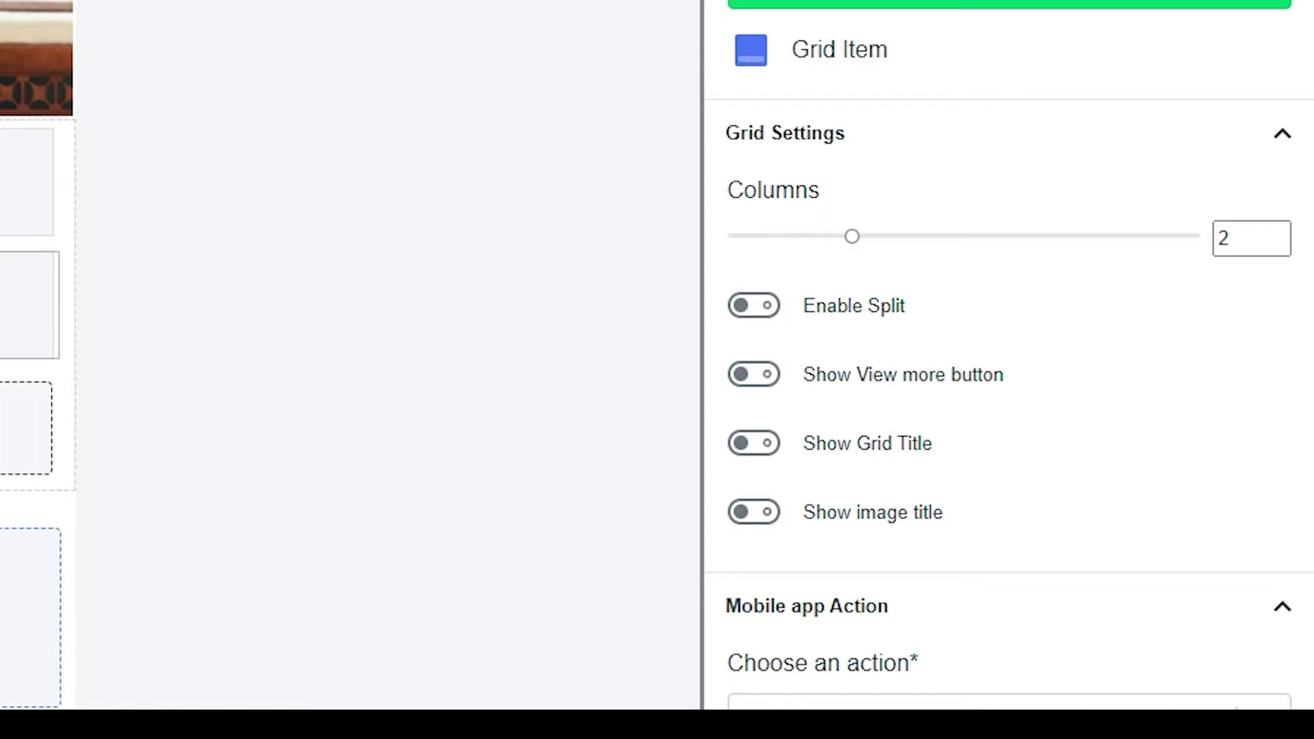
{"action": "left_click", "coordinate": [986, 260]}
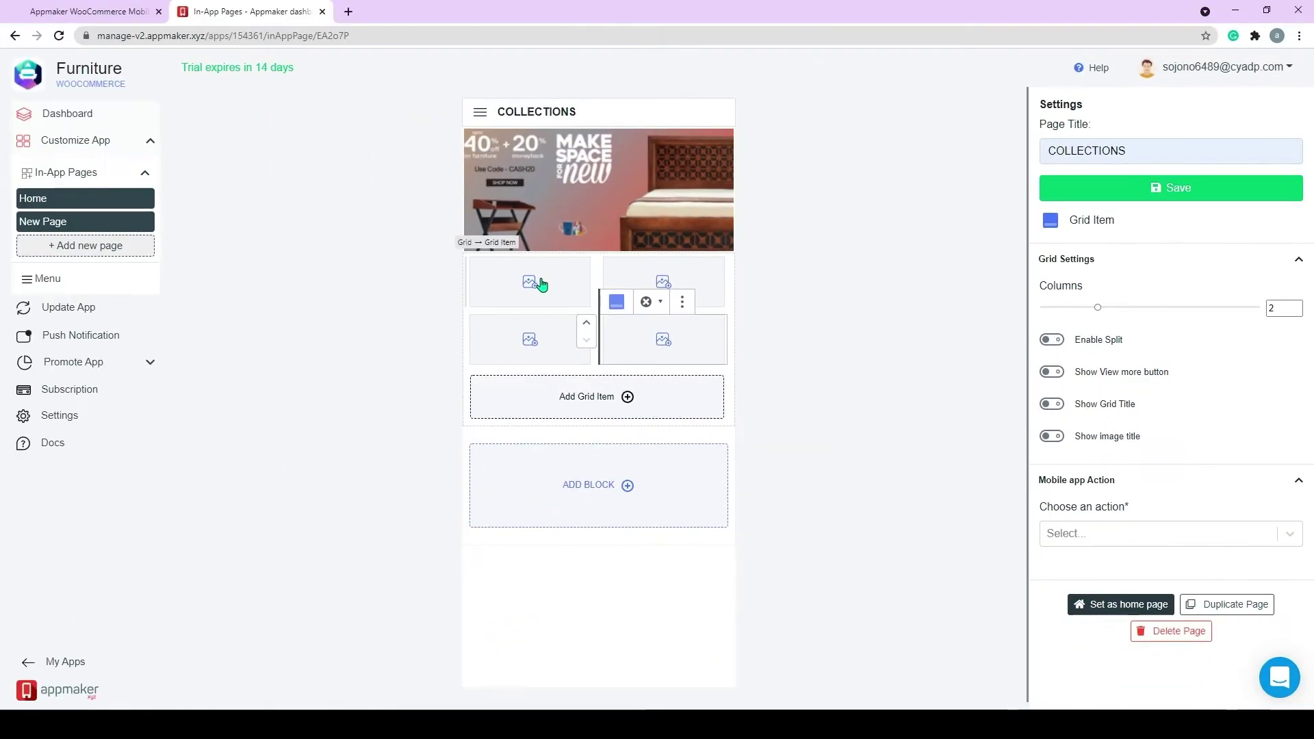
- Fill the first grid item with the FURNISHING image and the second with the DECOR image from the media library
{"action": "left_click", "coordinate": [541, 283]}
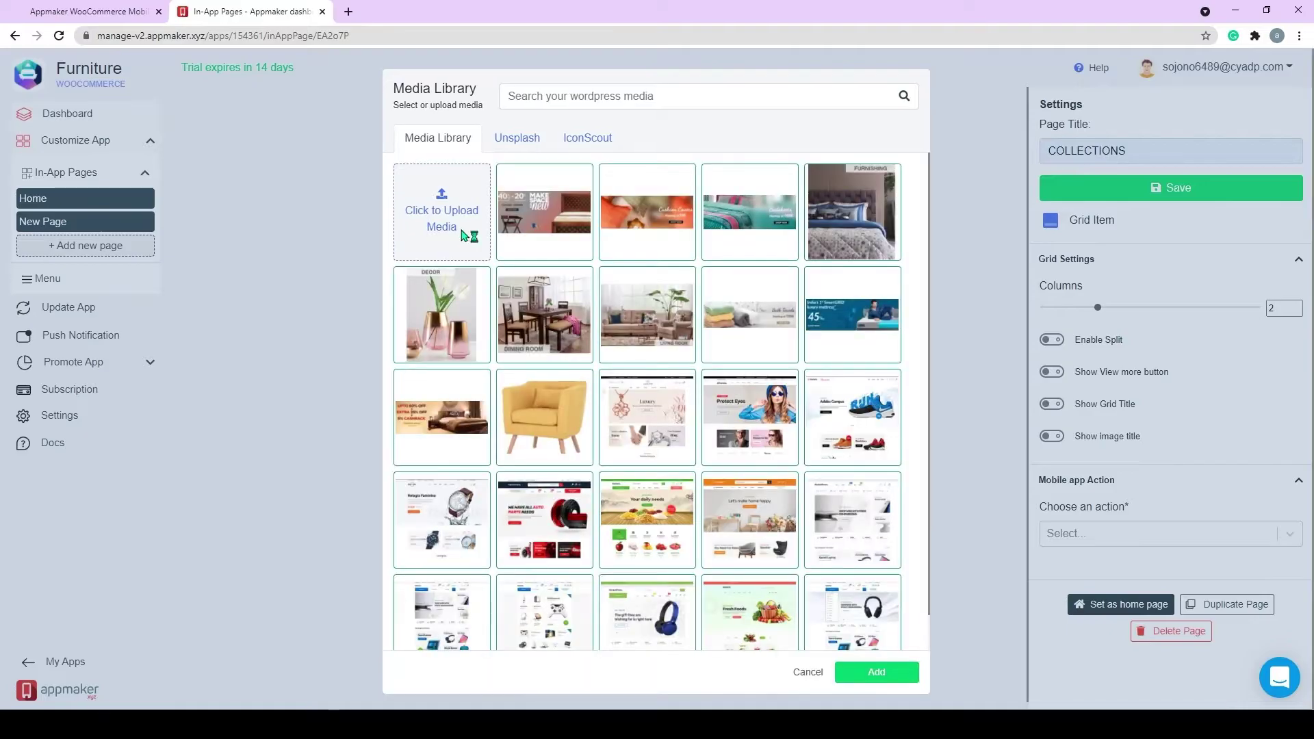
{"action": "left_click", "coordinate": [462, 235]}
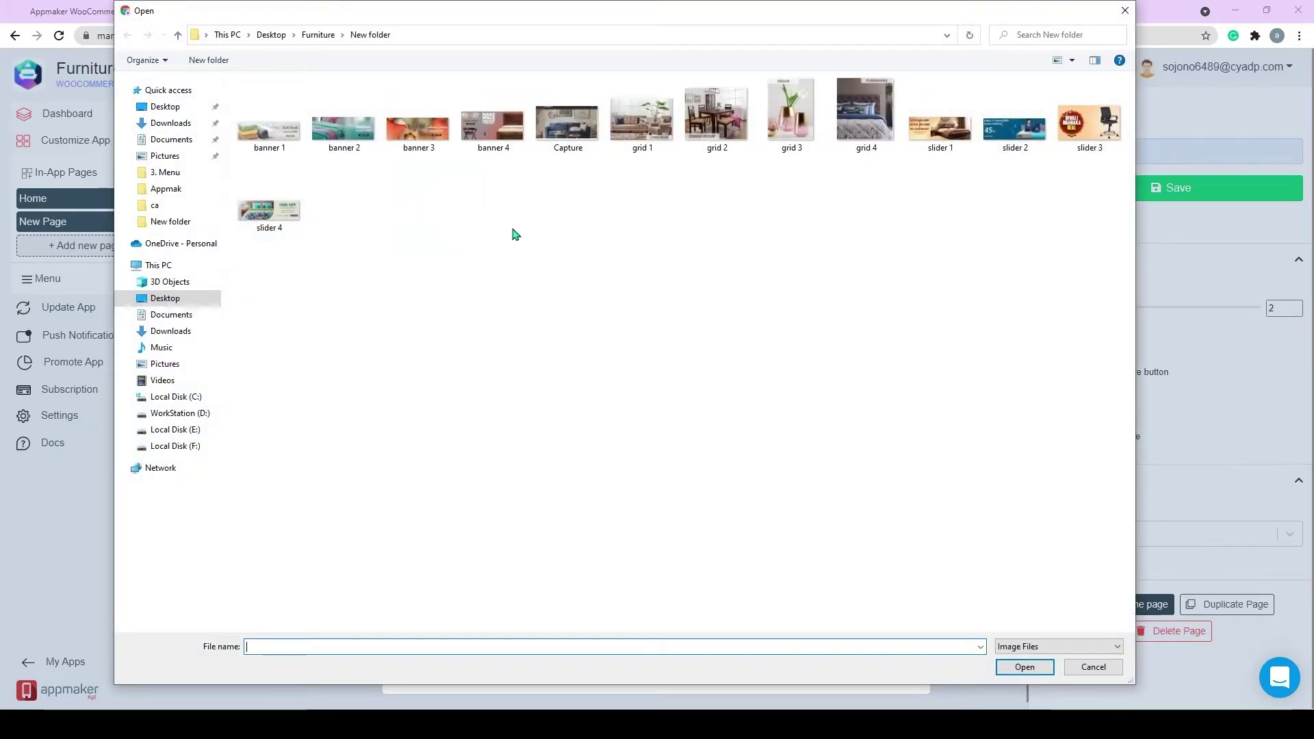
{"action": "left_click", "coordinate": [1093, 666]}
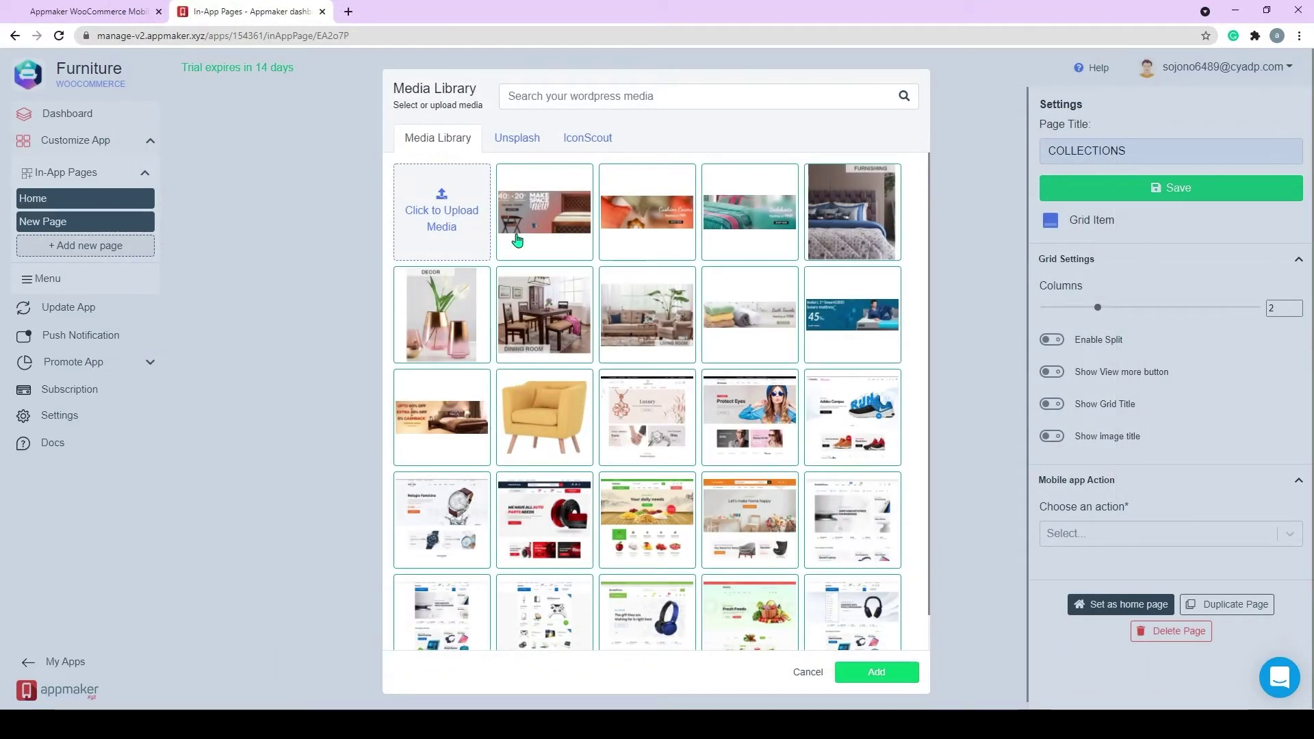
{"action": "left_click", "coordinate": [880, 230]}
{"action": "left_click", "coordinate": [872, 674]}
{"action": "left_click", "coordinate": [660, 285]}
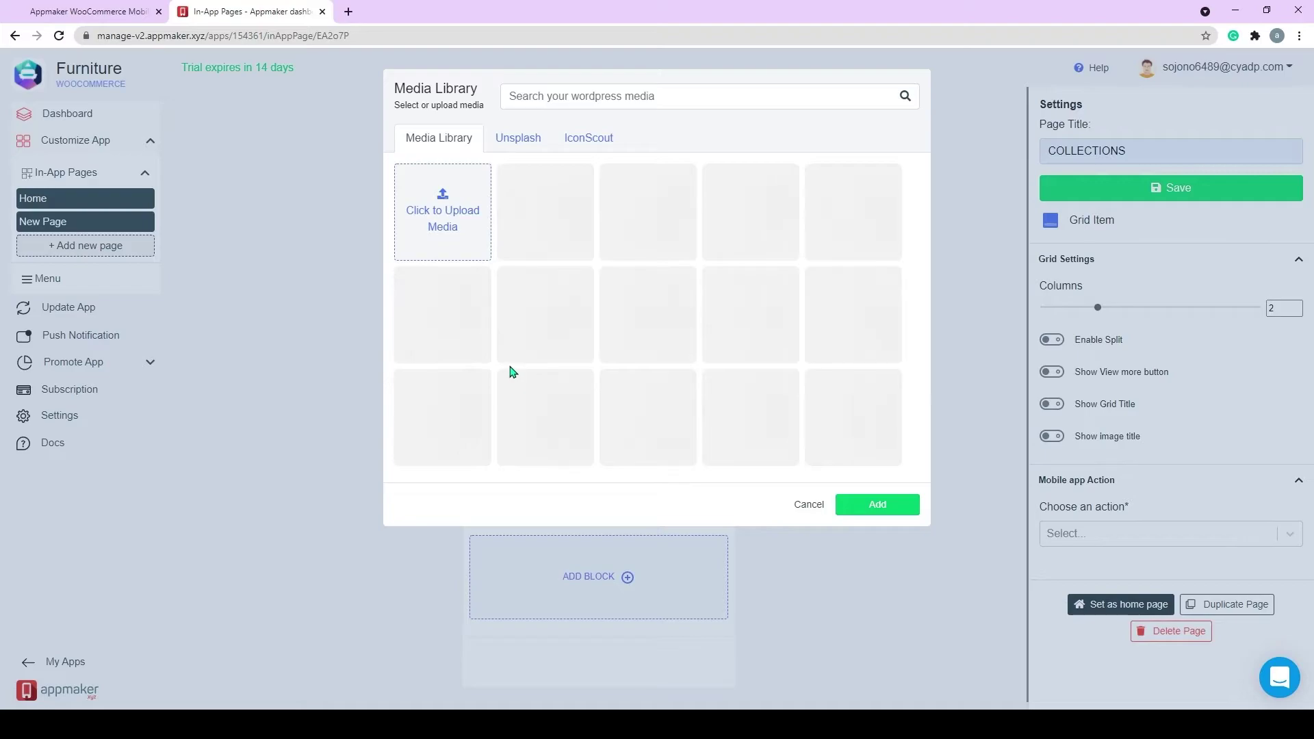
{"action": "left_click", "coordinate": [476, 347]}
{"action": "left_click", "coordinate": [859, 679]}
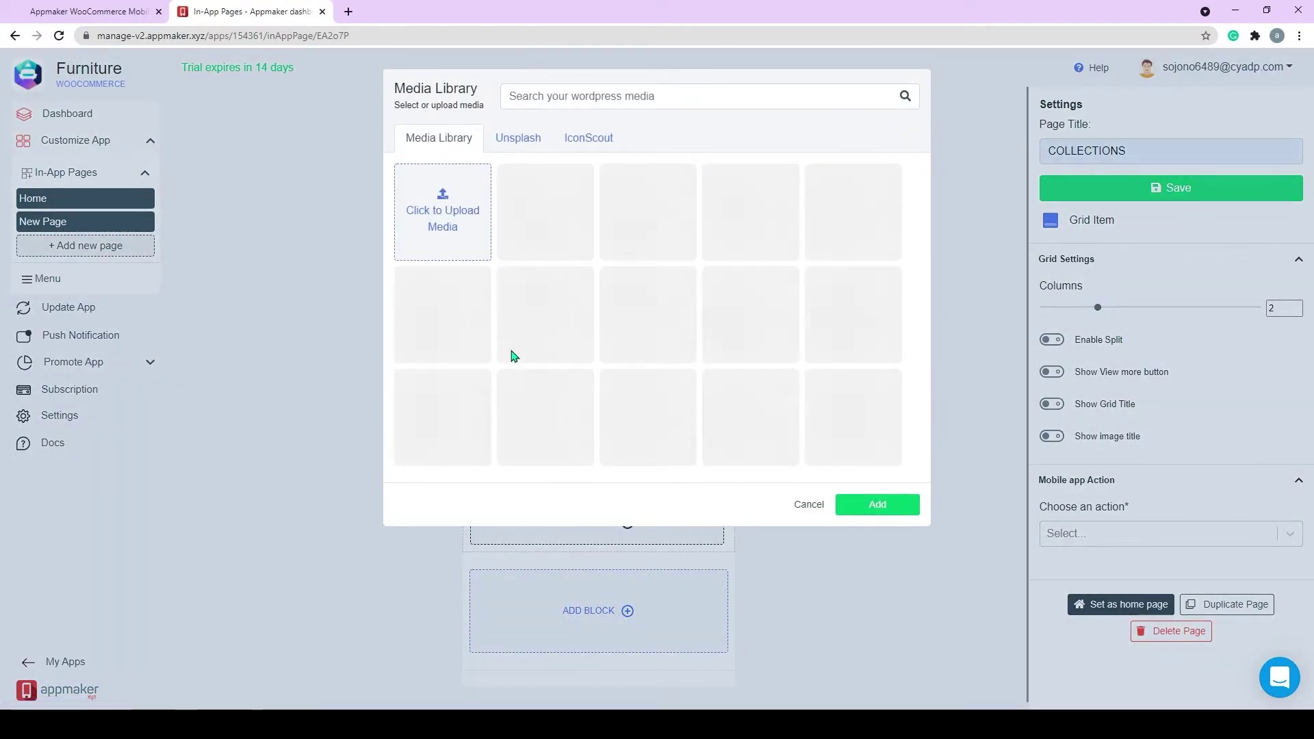
- Fill the third grid item with the DINING ROOM image and the fourth with the LIVING ROOM image from the media library
{"action": "left_click", "coordinate": [515, 354]}
{"action": "left_click", "coordinate": [852, 672]}
{"action": "left_click", "coordinate": [658, 468]}
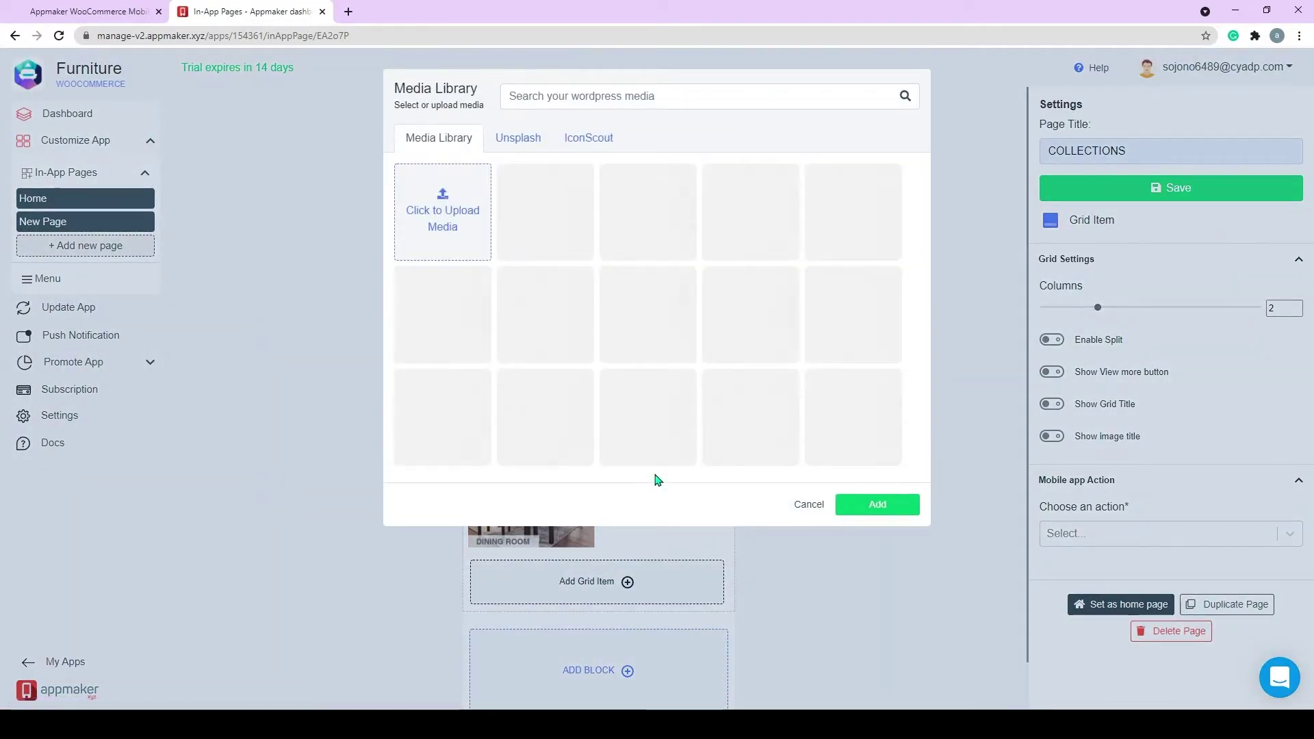
{"action": "left_click", "coordinate": [661, 346]}
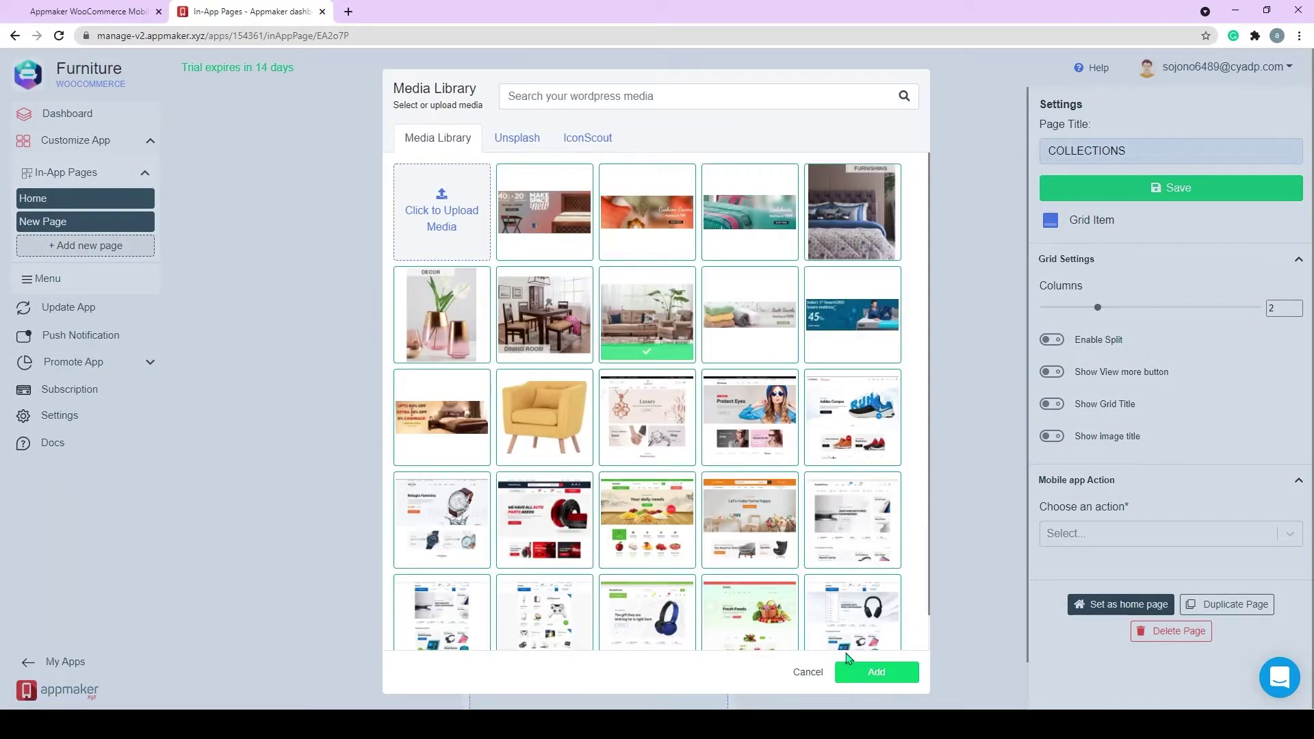
{"action": "left_click", "coordinate": [862, 671]}
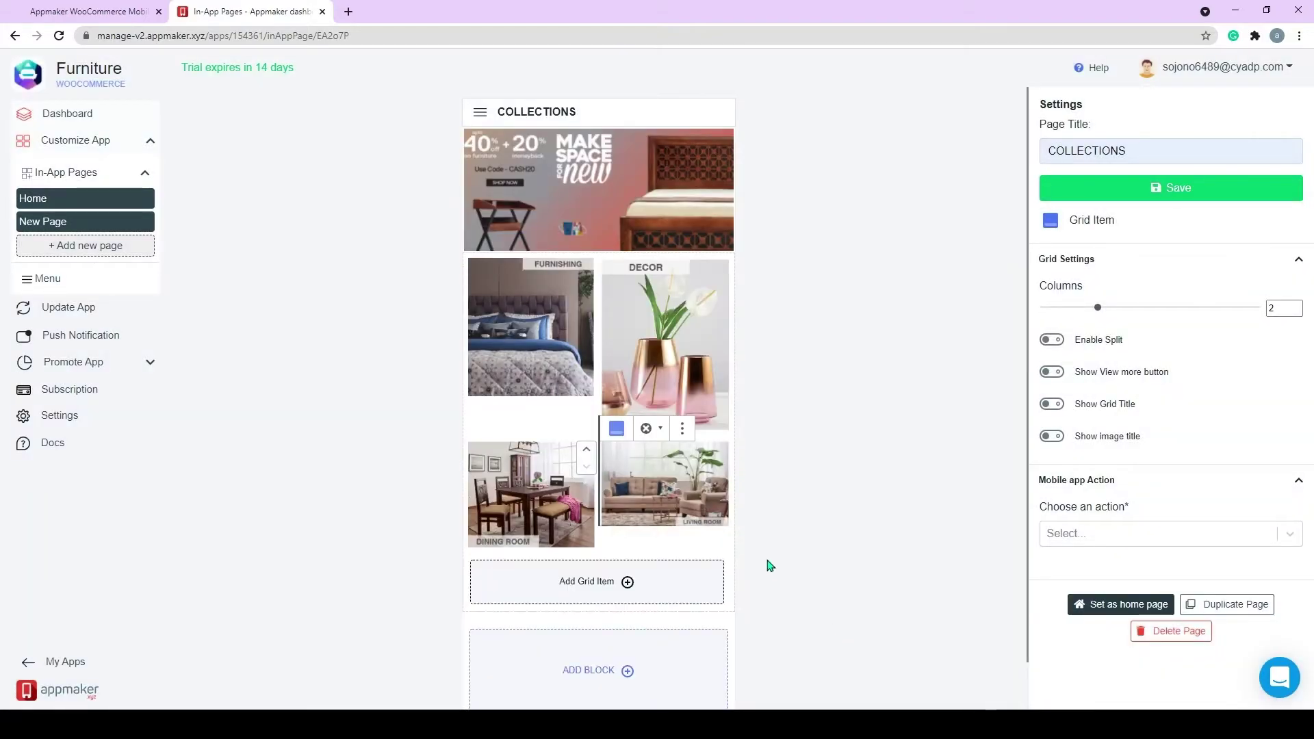
- Add a Prebuild-Product-Scroller block below the grid and title it Best Seller
{"action": "scroll", "coordinate": [745, 517], "scroll_direction": "down", "scroll_amount": 1}
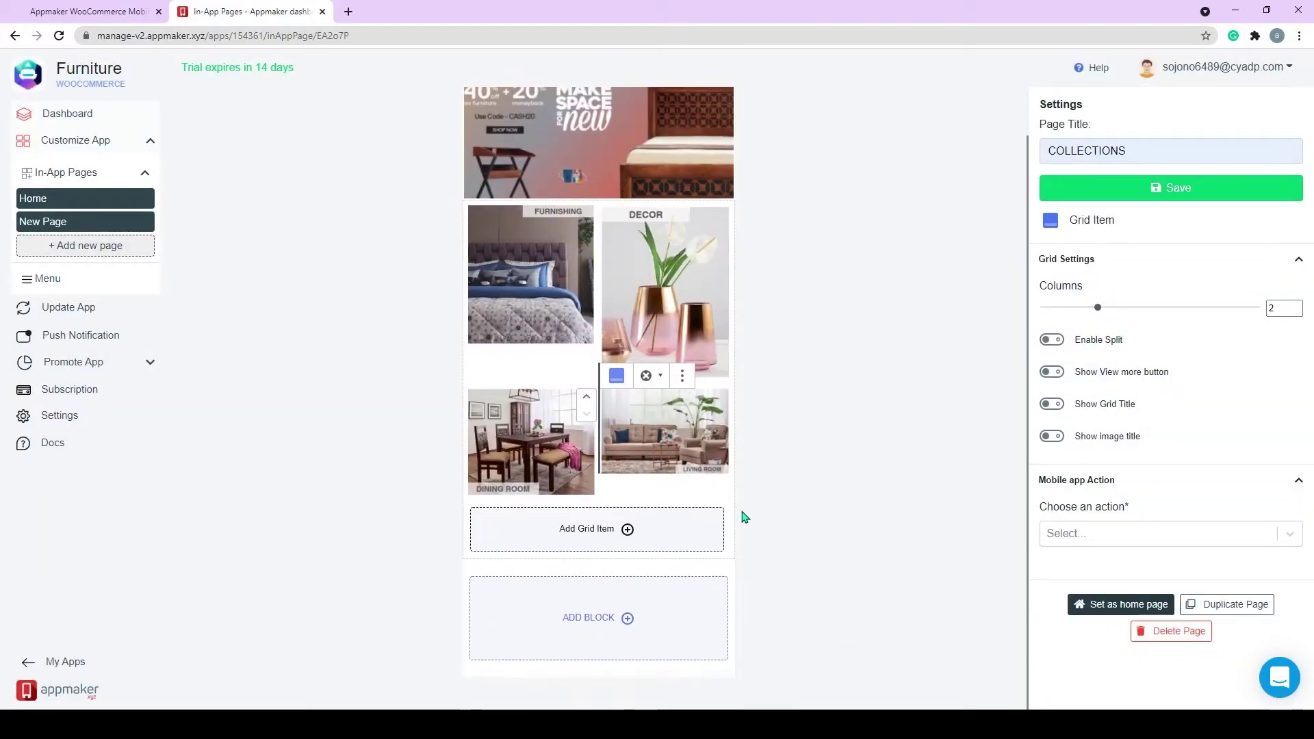
{"action": "left_click", "coordinate": [622, 609]}
{"action": "scroll", "coordinate": [607, 513], "scroll_direction": "down", "scroll_amount": 1}
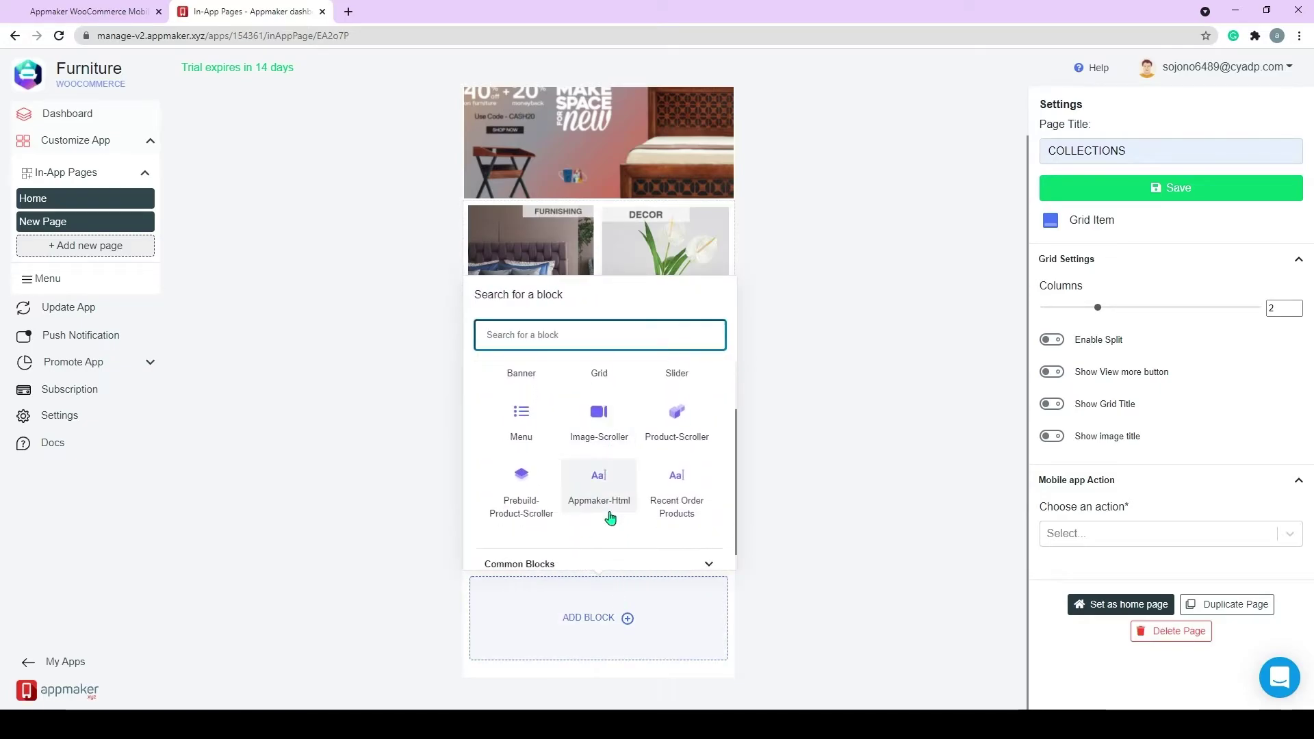
{"action": "left_click", "coordinate": [521, 492]}
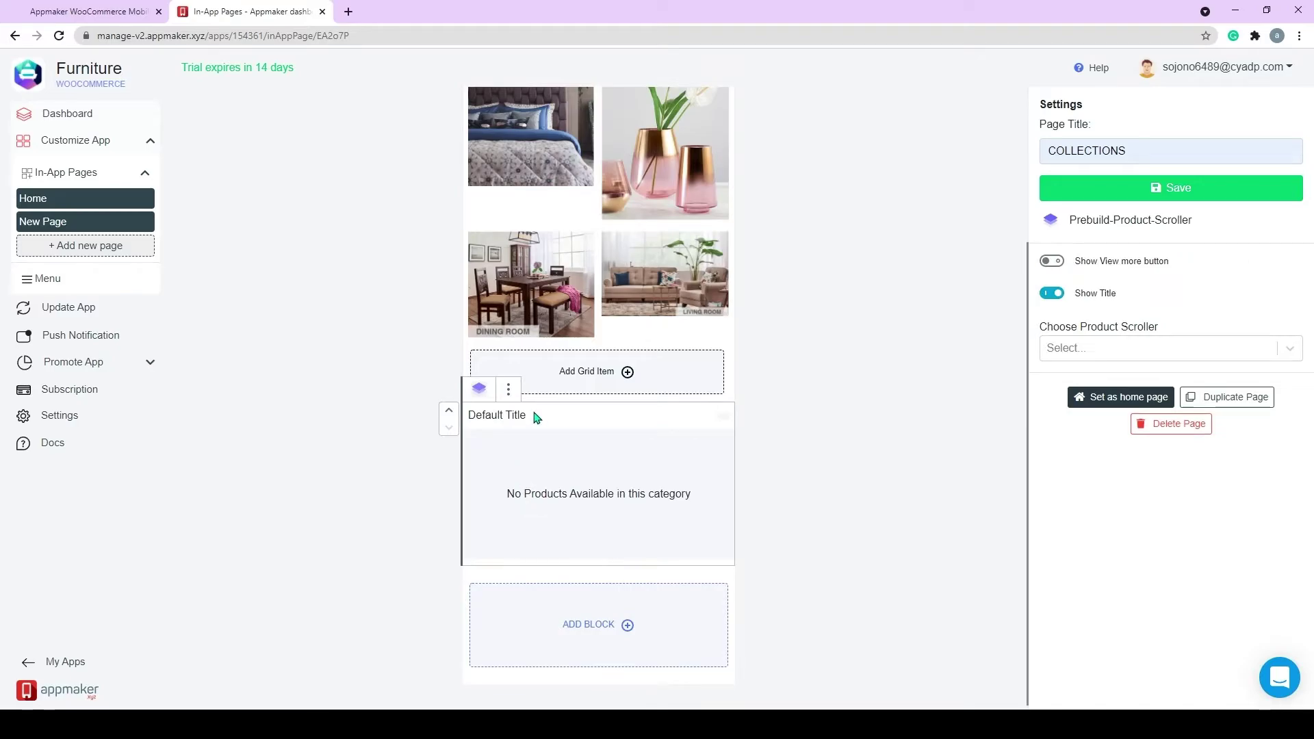
{"action": "triple_click", "coordinate": [534, 425]}
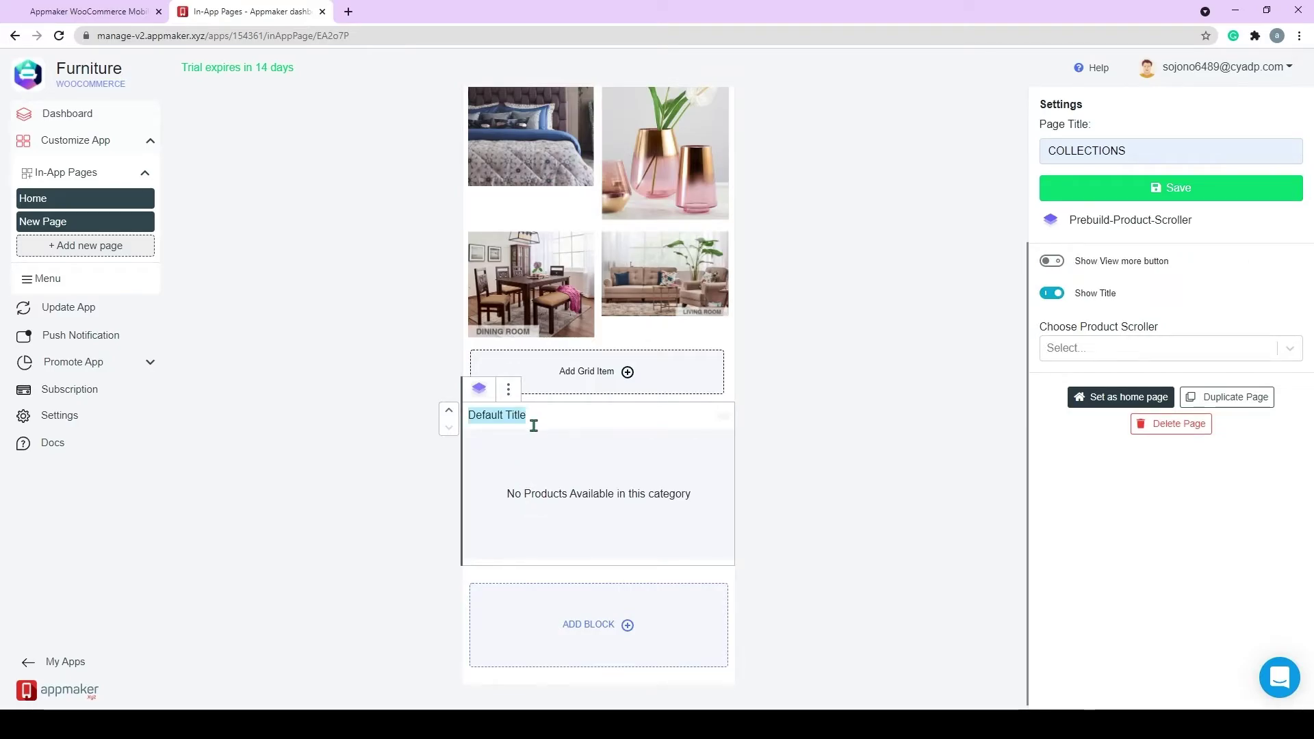
{"action": "type", "text": "Besy"}
{"action": "key", "text": "BackSpace"}
{"action": "type", "text": "t Se"}
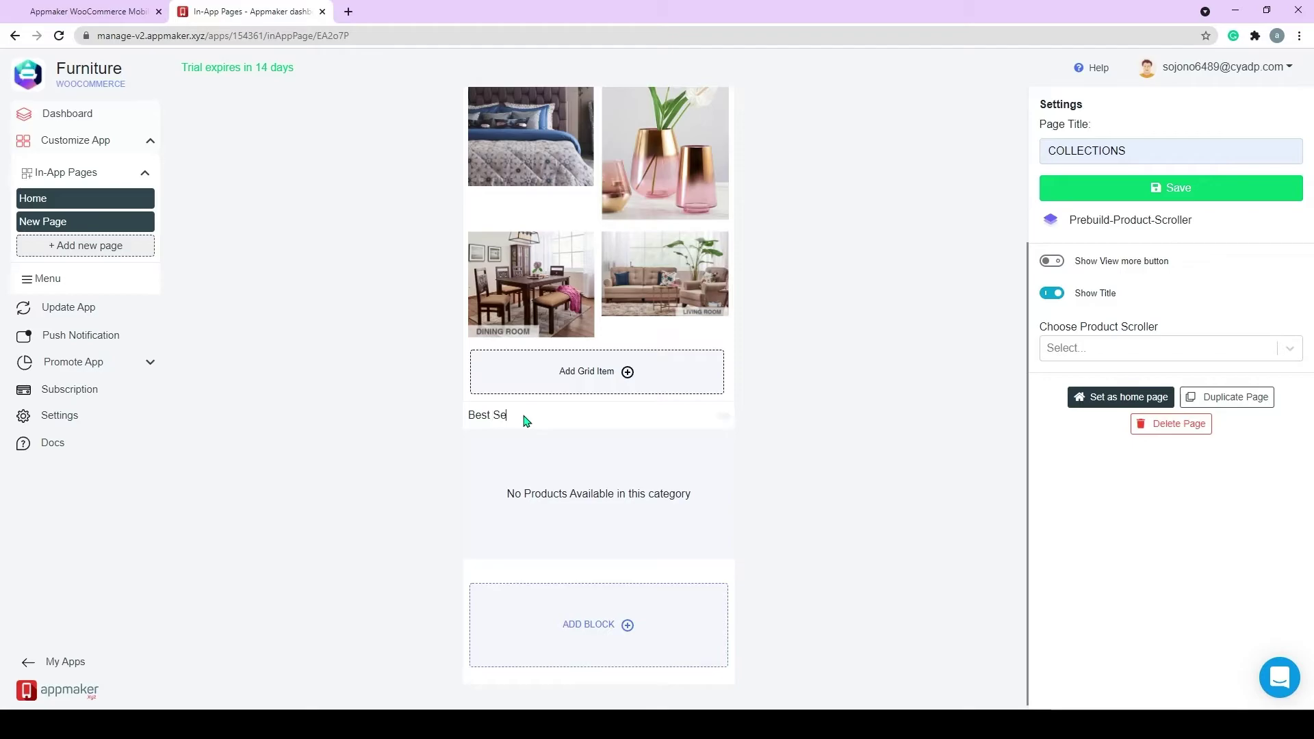
- Set the Best Seller scroller to Open Products in a category with the 3d Glass category
{"action": "left_click", "coordinate": [1114, 357]}
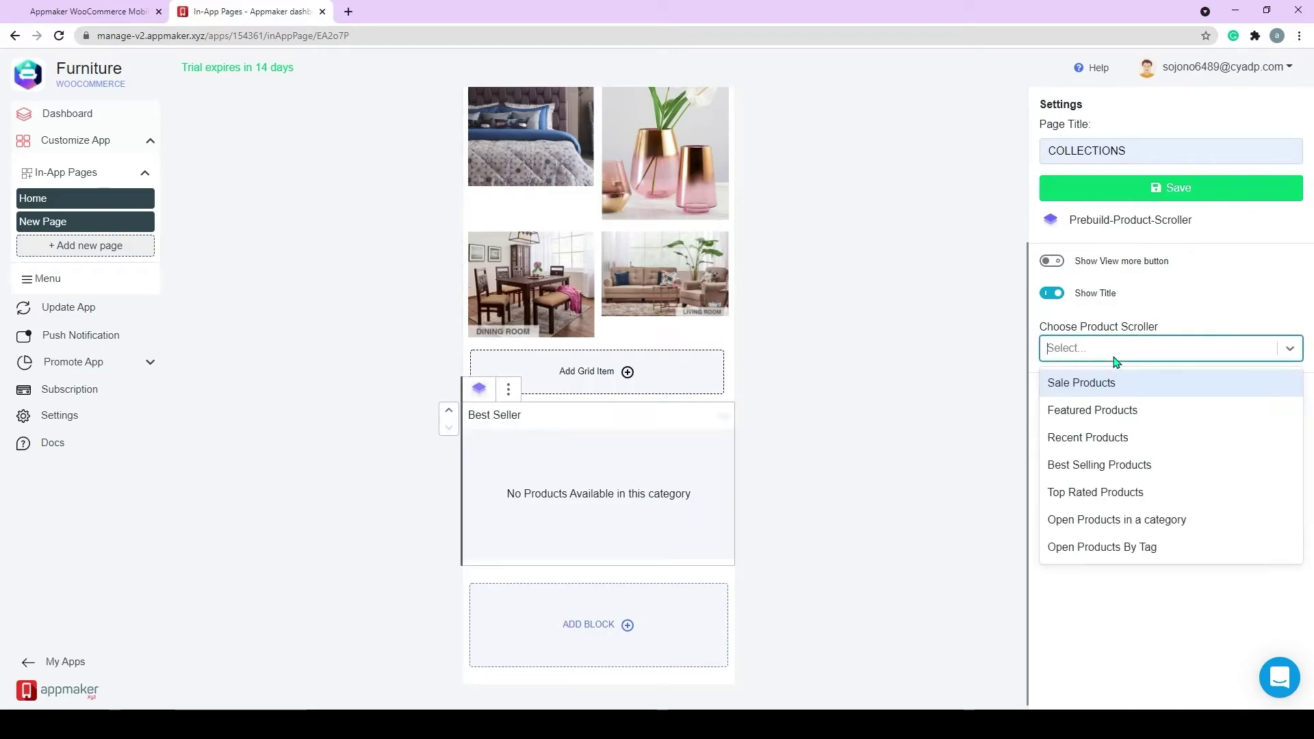
{"action": "left_click", "coordinate": [1110, 519]}
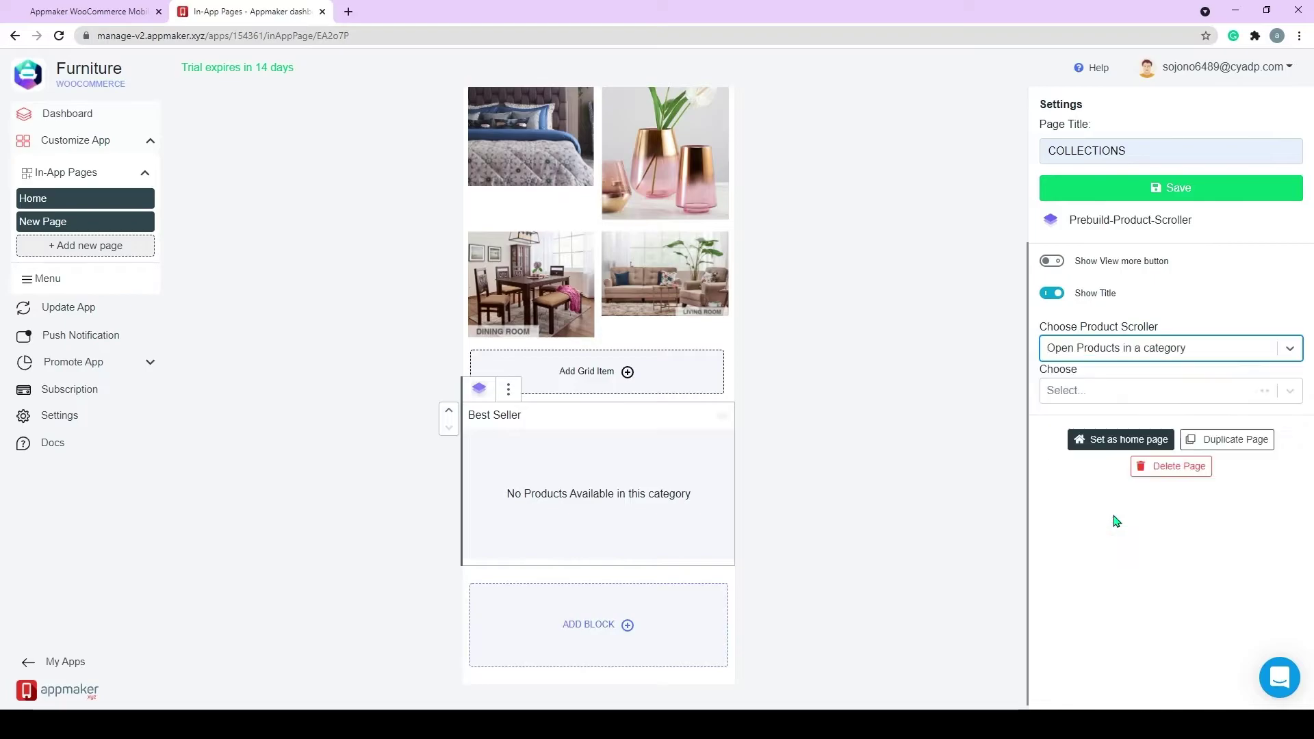
{"action": "left_click", "coordinate": [1113, 402]}
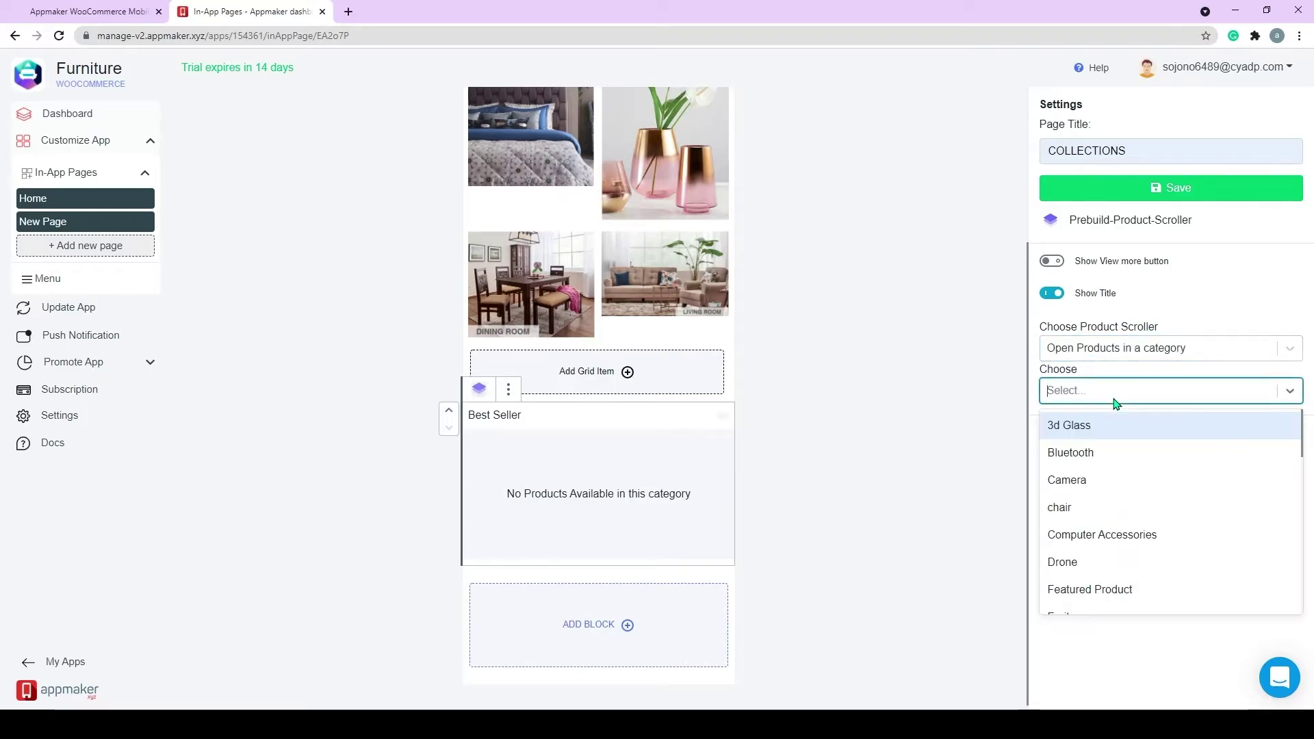
{"action": "left_click", "coordinate": [1113, 424]}
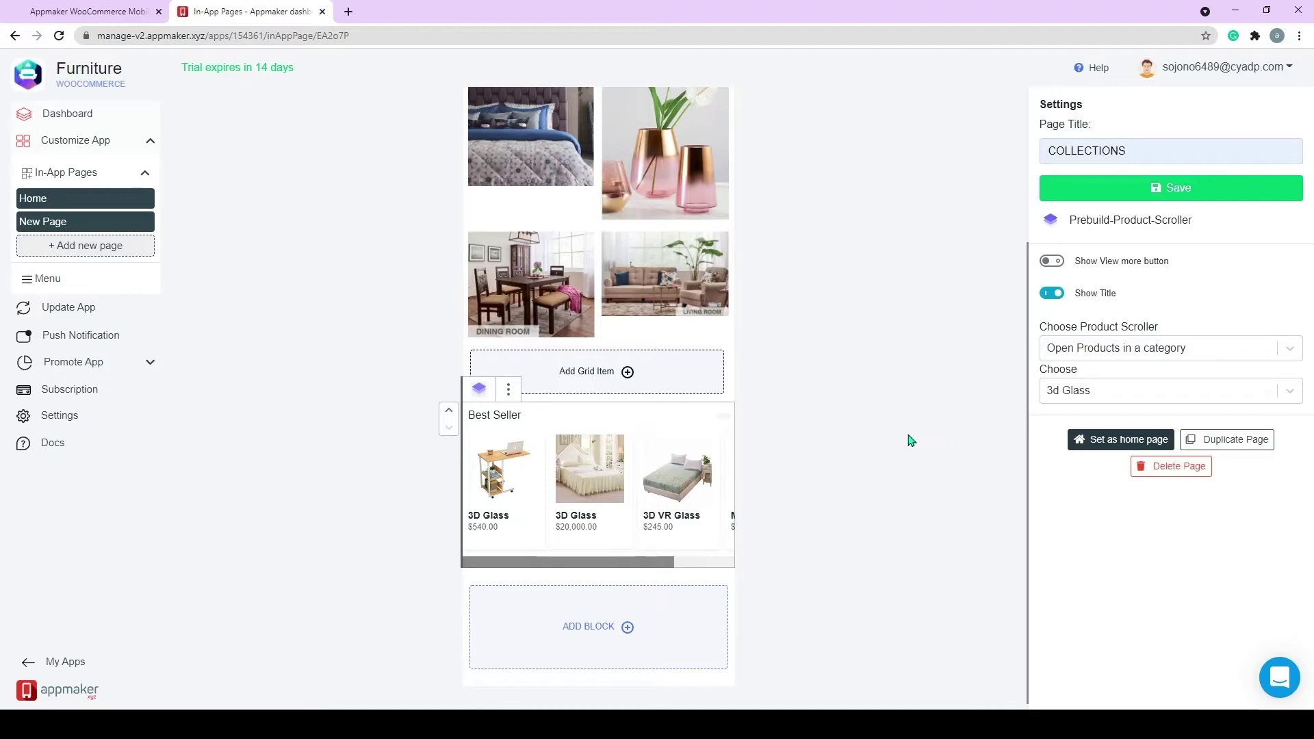
{"action": "left_click_drag", "start_coordinate": [516, 566], "coordinate": [580, 577]}
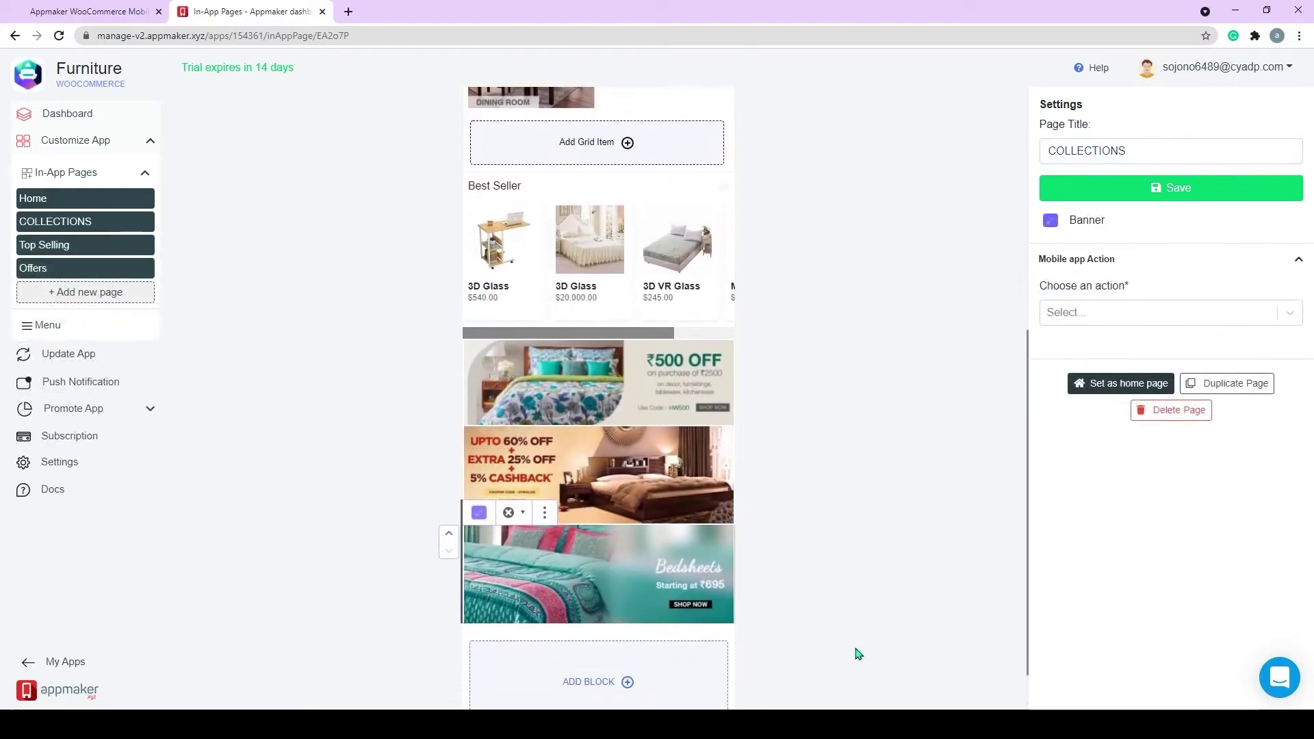
- Open the in-app menu and delete all of its existing items, from Home through Innovative Furnitures
{"action": "scroll", "coordinate": [856, 652], "scroll_direction": "up", "scroll_amount": 3}
{"action": "scroll", "coordinate": [858, 654], "scroll_direction": "up", "scroll_amount": 3}
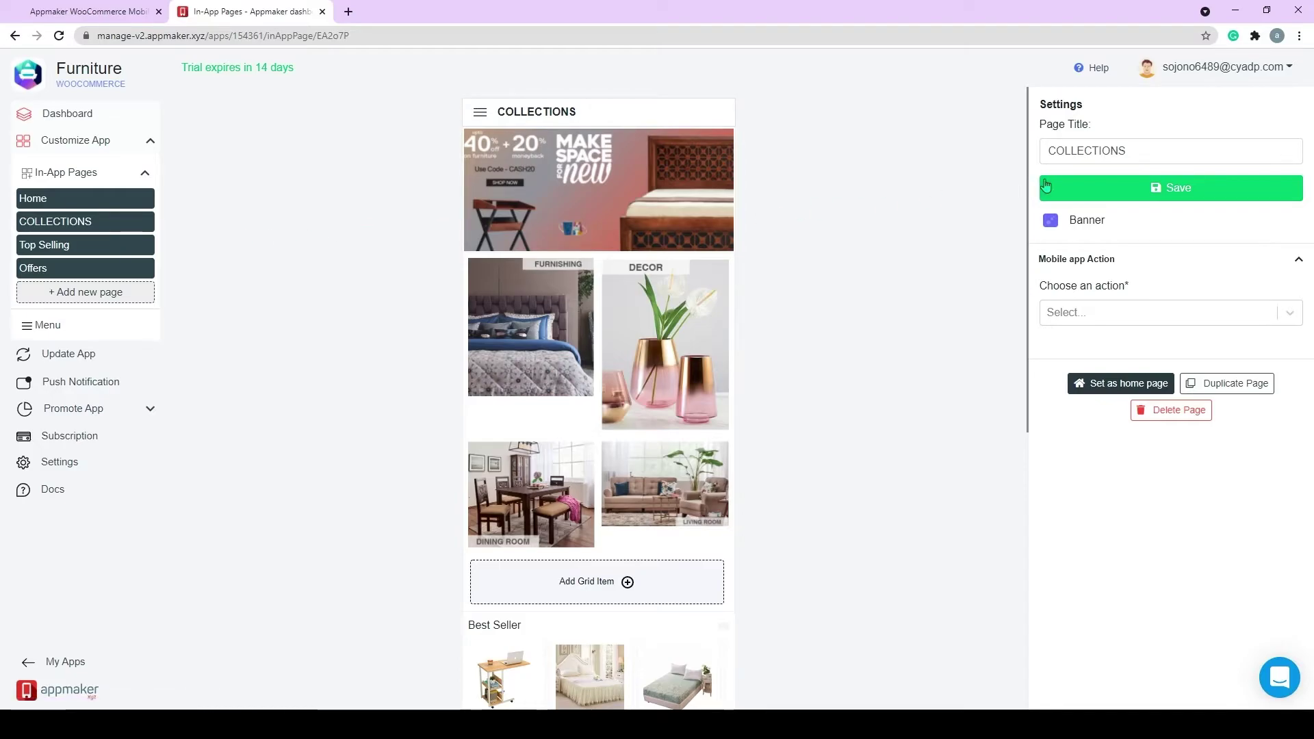
{"action": "left_click", "coordinate": [50, 331]}
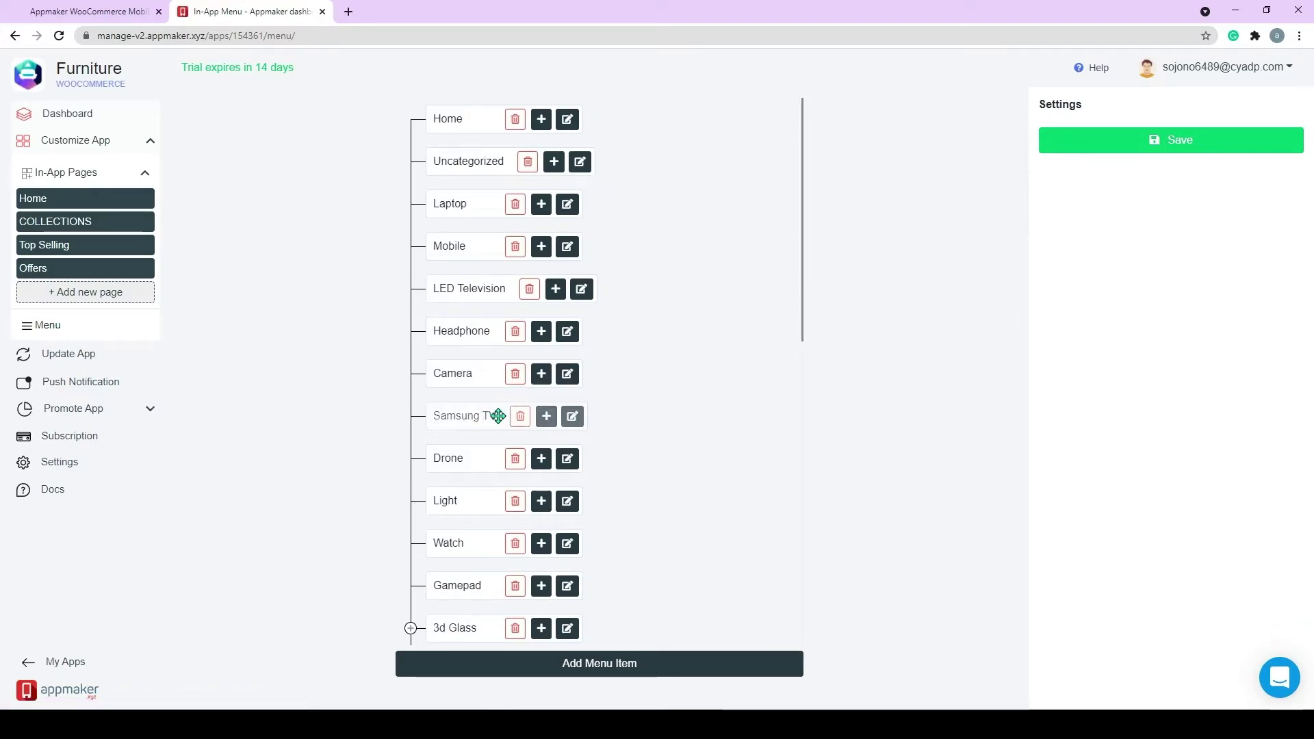
{"action": "scroll", "coordinate": [494, 414], "scroll_direction": "down", "scroll_amount": 4}
{"action": "scroll", "coordinate": [494, 413], "scroll_direction": "down", "scroll_amount": 6}
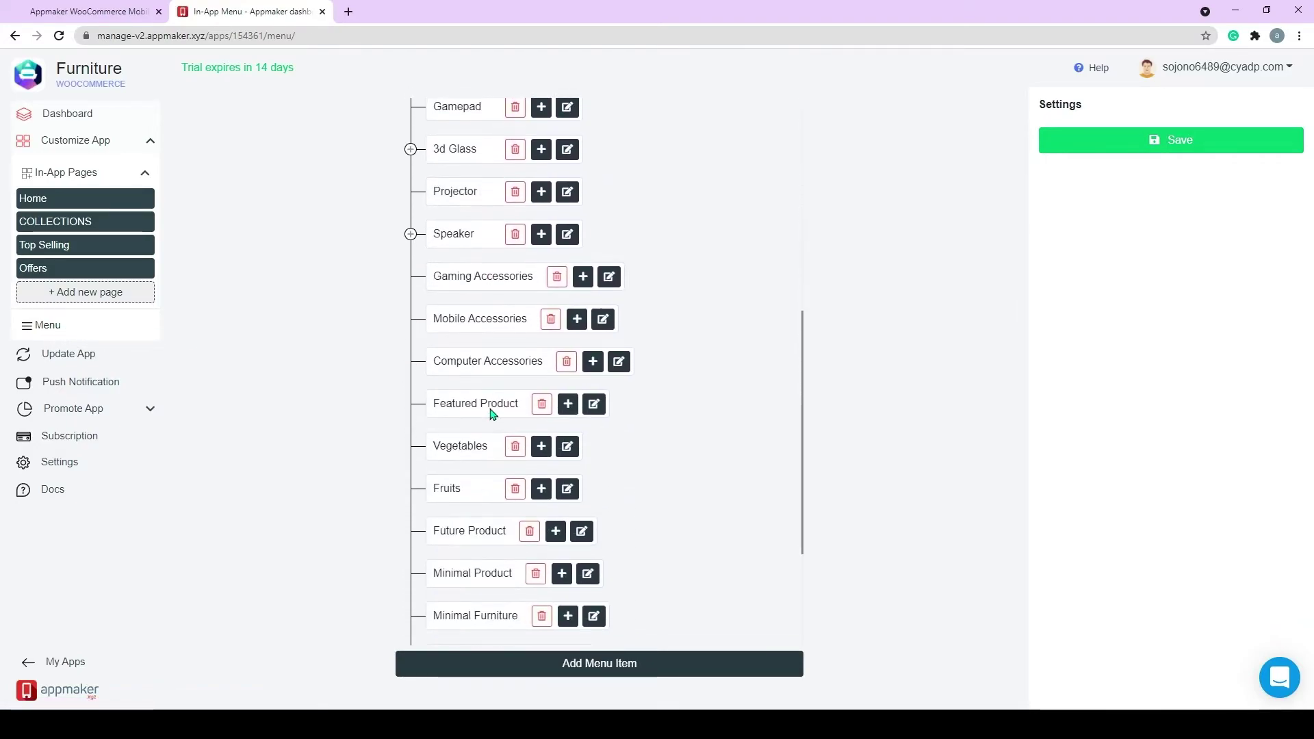
{"action": "scroll", "coordinate": [482, 430], "scroll_direction": "up", "scroll_amount": 2}
{"action": "scroll", "coordinate": [482, 430], "scroll_direction": "up", "scroll_amount": 8}
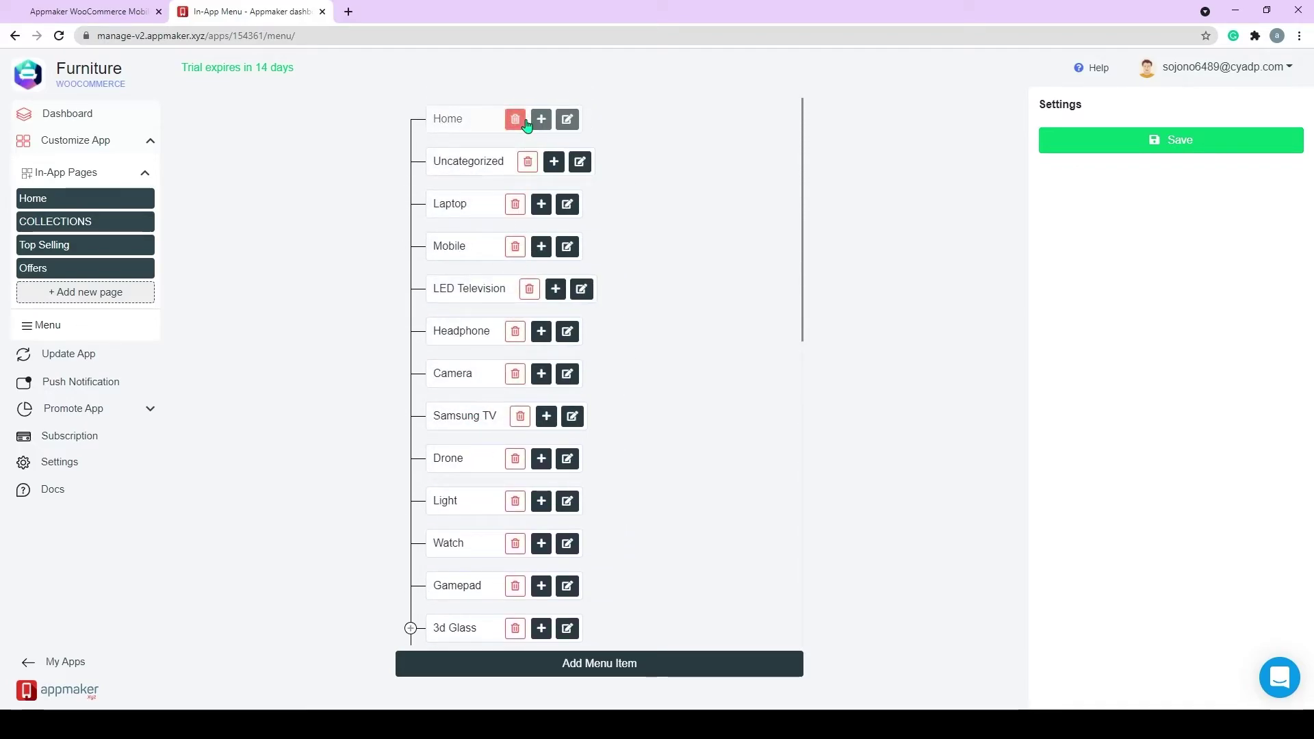
{"action": "left_click", "coordinate": [527, 123]}
{"action": "left_click", "coordinate": [526, 123]}
{"action": "left_click", "coordinate": [515, 119]}
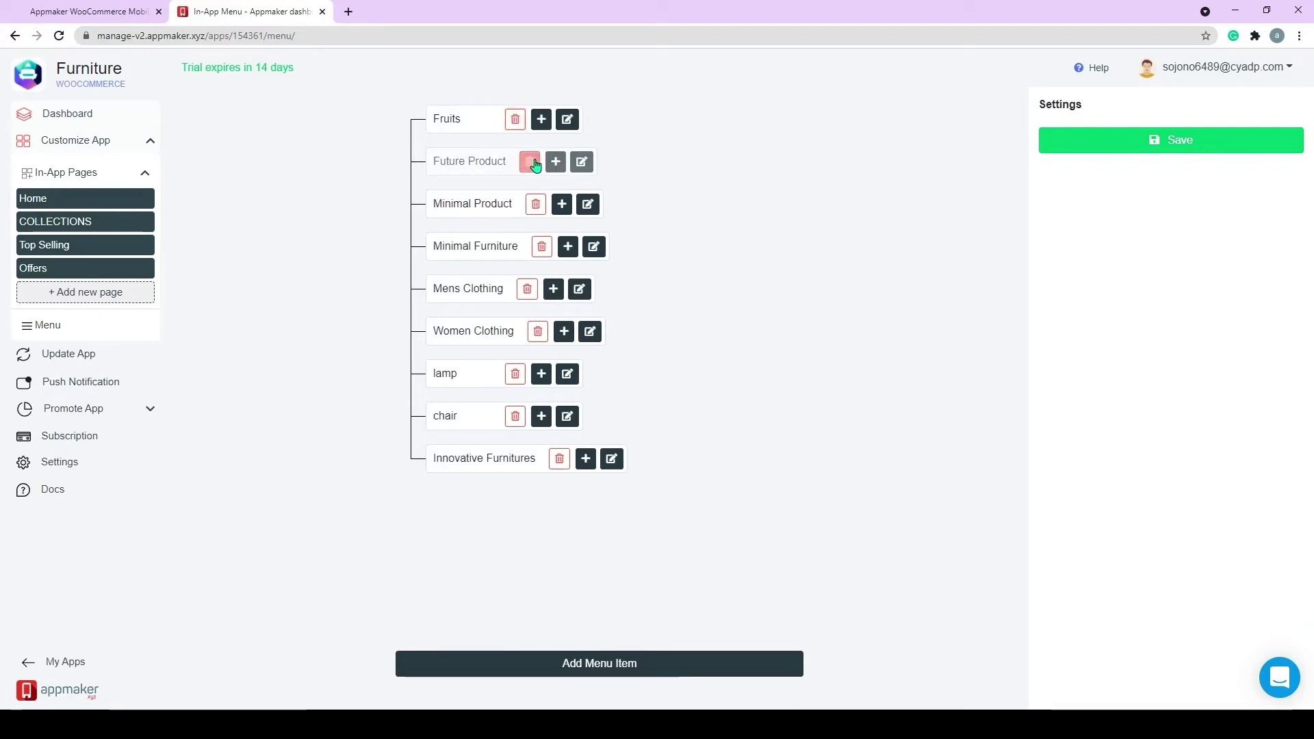
{"action": "left_click", "coordinate": [533, 162]}
{"action": "left_click", "coordinate": [513, 119]}
{"action": "left_click", "coordinate": [536, 161]}
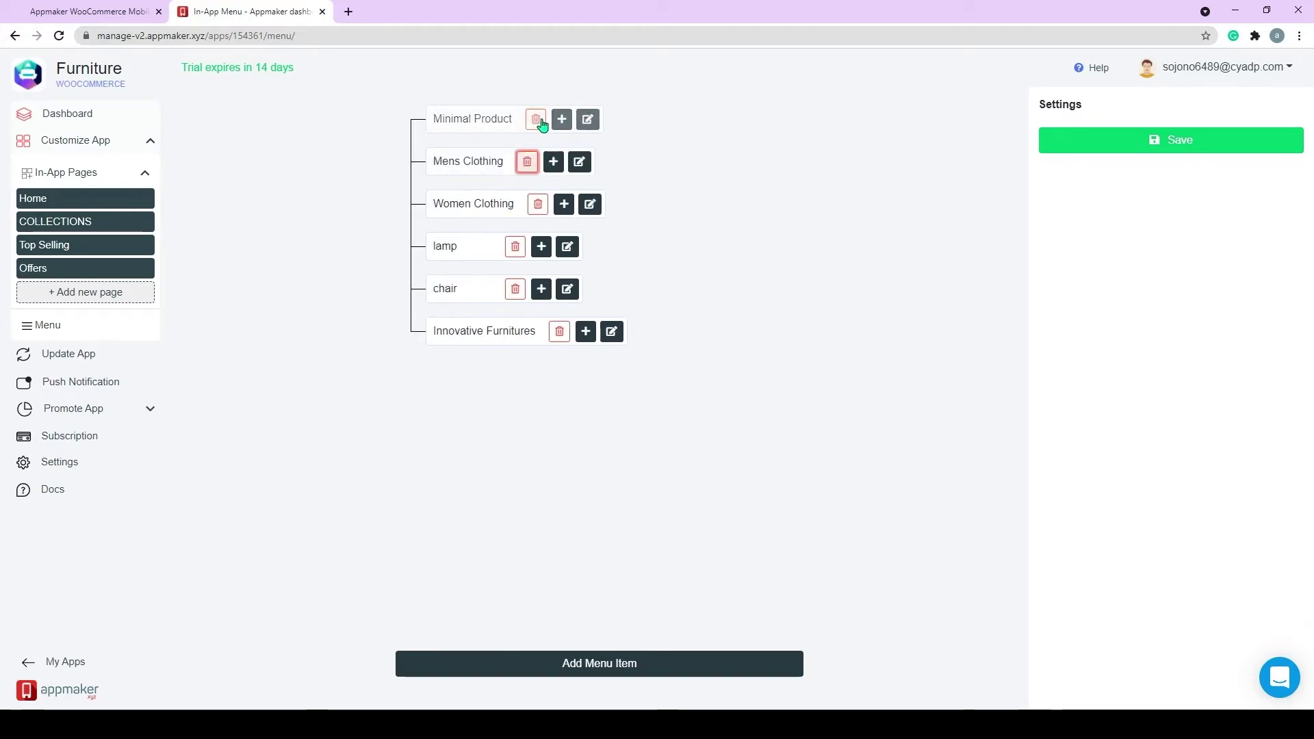
{"action": "left_click", "coordinate": [535, 119]}
{"action": "left_click", "coordinate": [538, 162]}
{"action": "left_click", "coordinate": [527, 119]}
{"action": "left_click", "coordinate": [515, 161]}
{"action": "left_click", "coordinate": [521, 127]}
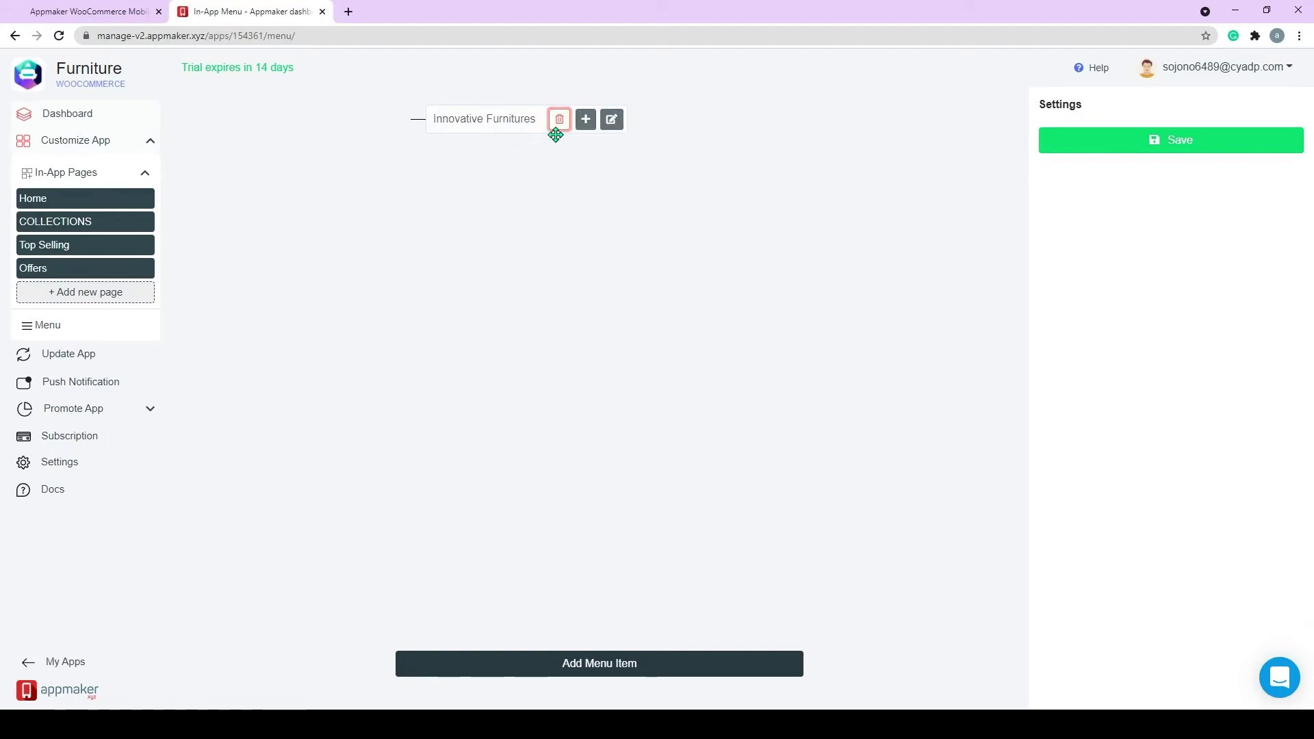
{"action": "left_click", "coordinate": [556, 128]}
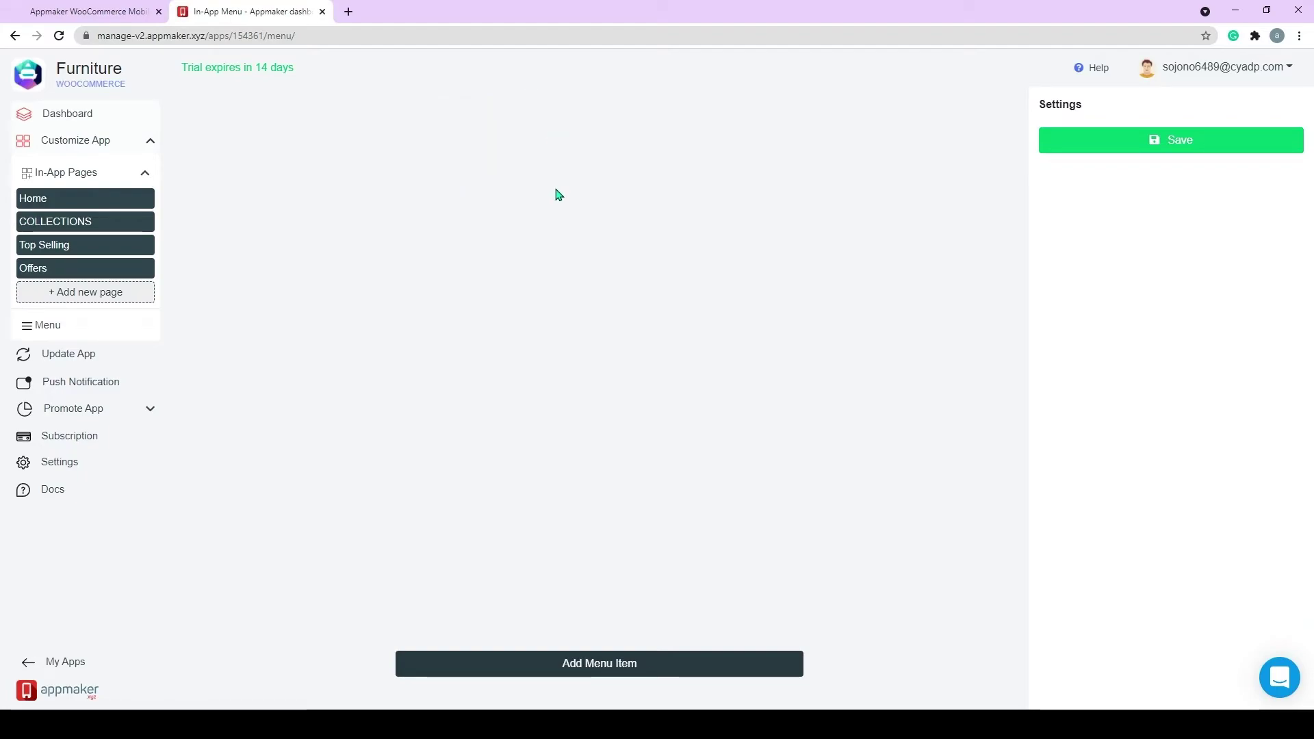
- Set up a new menu entry titled Home, of type Menu Item, with the action Open In-App pages and the Home page
{"action": "left_click", "coordinate": [601, 668]}
{"action": "left_click", "coordinate": [1085, 226]}
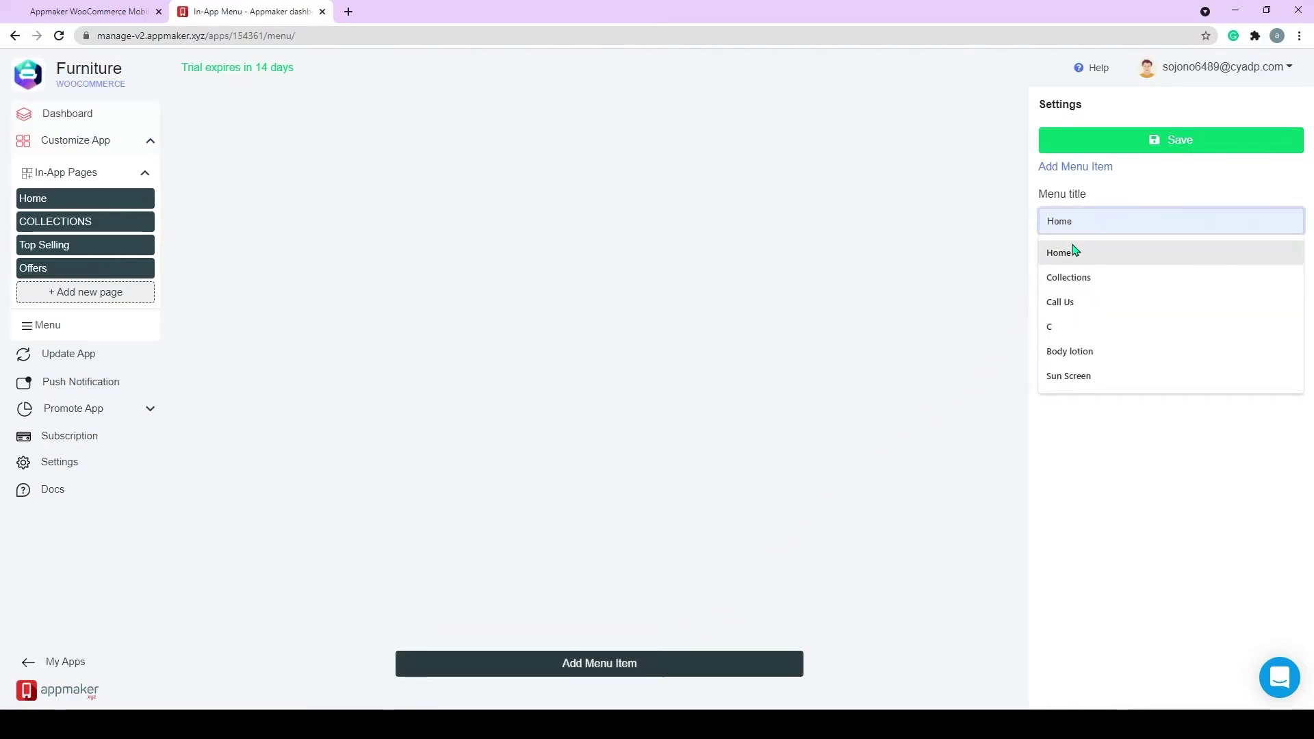
{"action": "left_click", "coordinate": [1074, 251]}
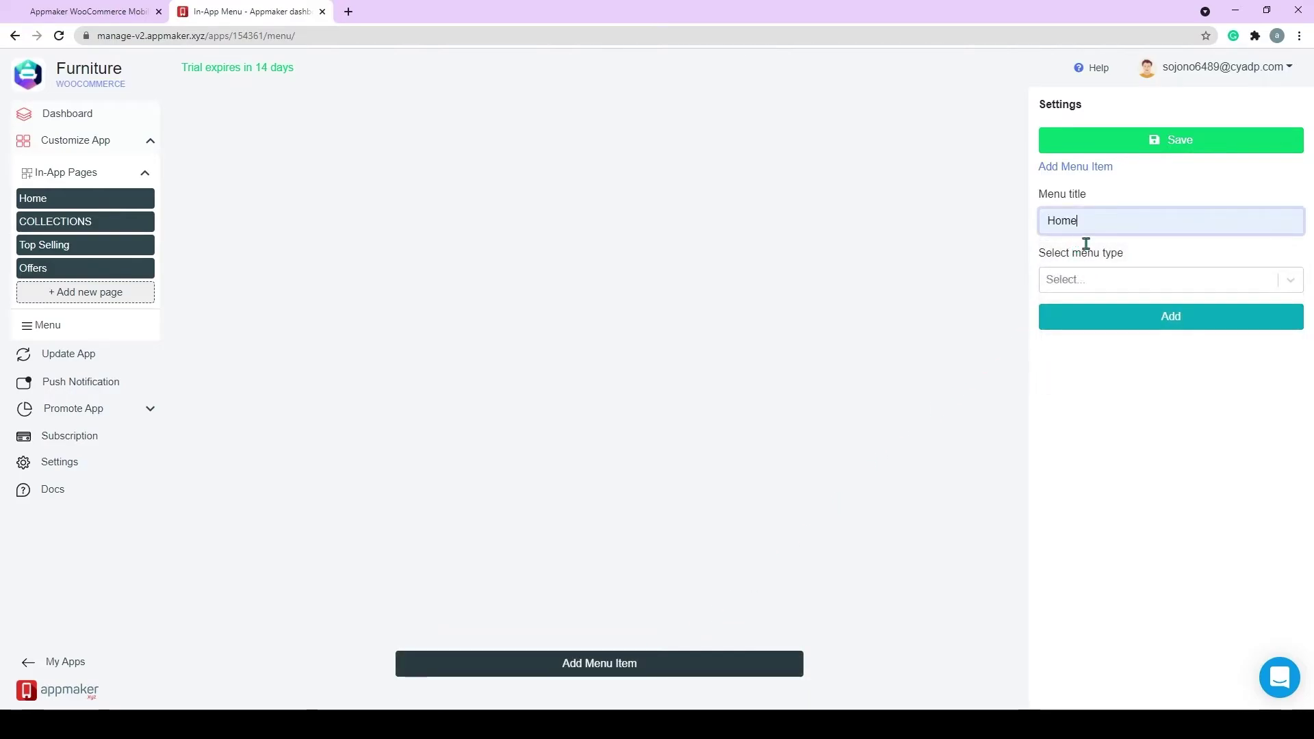
{"action": "left_click", "coordinate": [1090, 279]}
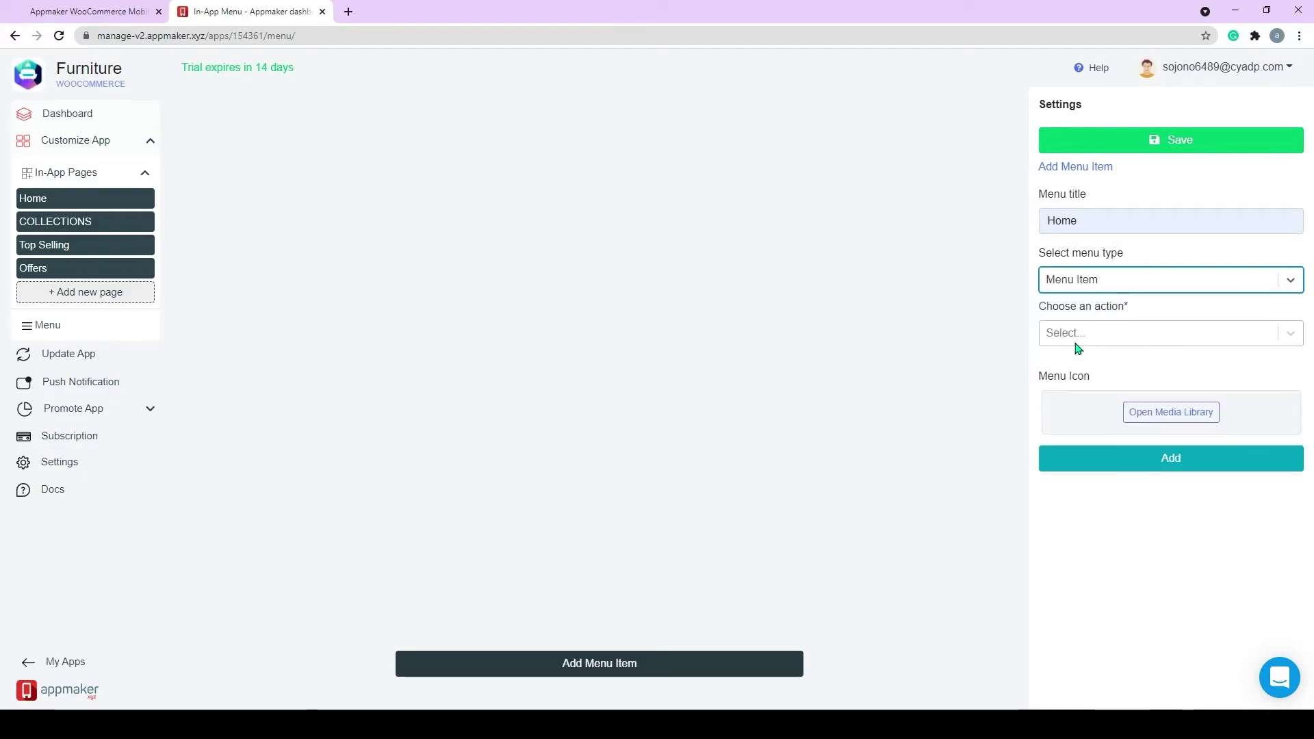
{"action": "left_click", "coordinate": [1078, 348]}
{"action": "left_click", "coordinate": [1082, 370]}
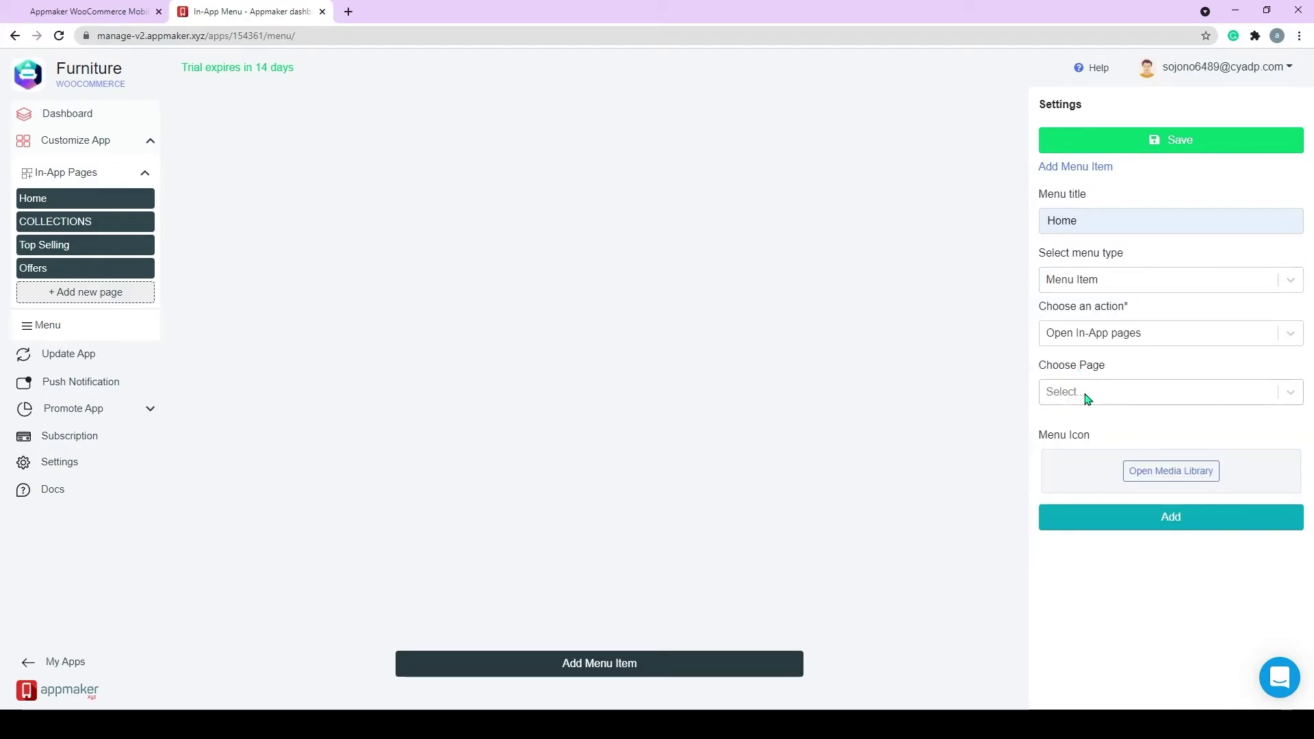
{"action": "left_click", "coordinate": [1087, 397]}
{"action": "left_click", "coordinate": [1086, 422]}
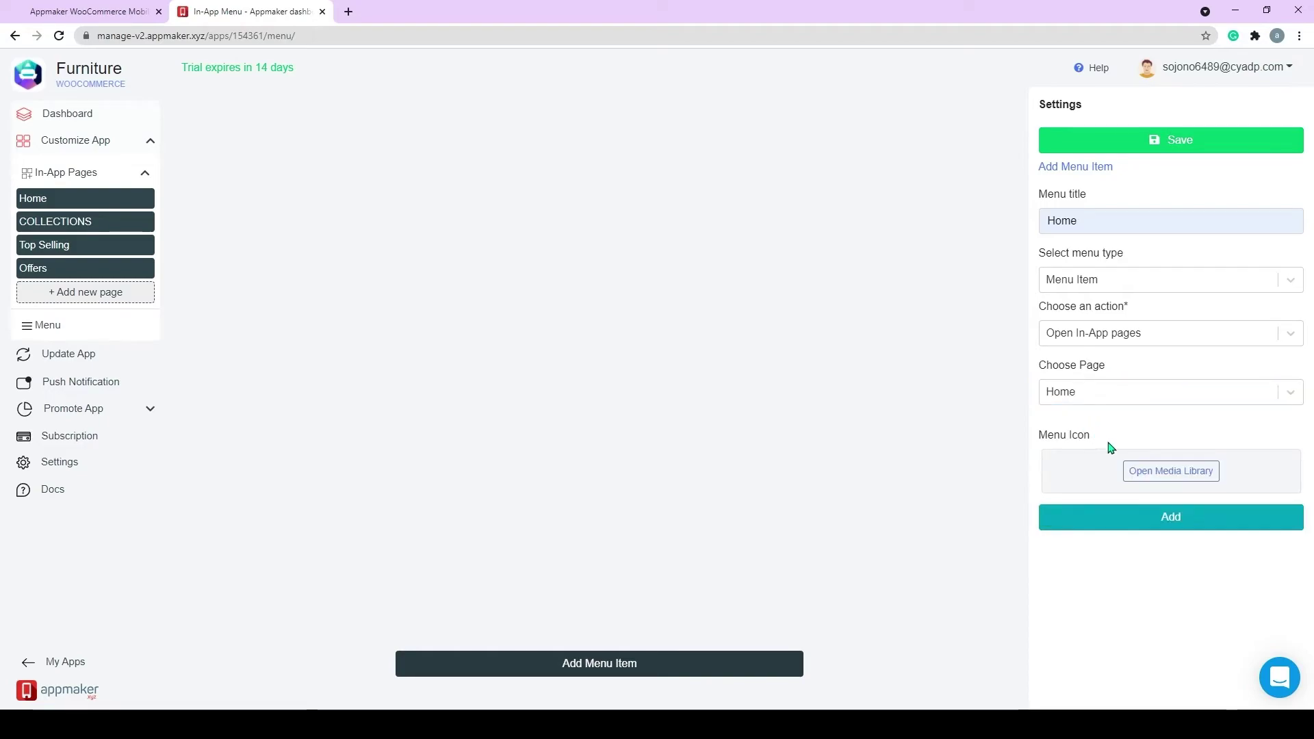
- Upload the white house image "iPhone XR, XS Max, 11 – 1" as the Home entry's icon and add the entry to the menu
{"action": "left_click", "coordinate": [1168, 480]}
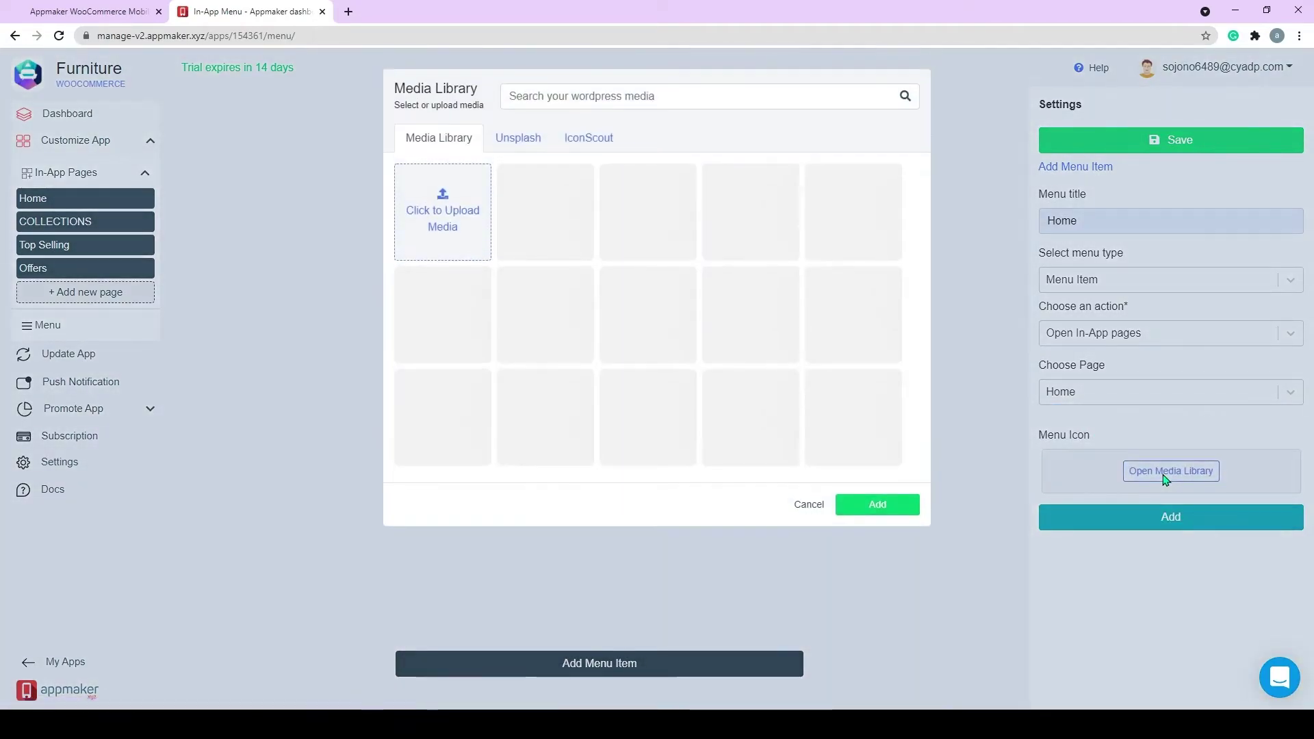
{"action": "left_click", "coordinate": [495, 236]}
{"action": "left_click", "coordinate": [1013, 123]}
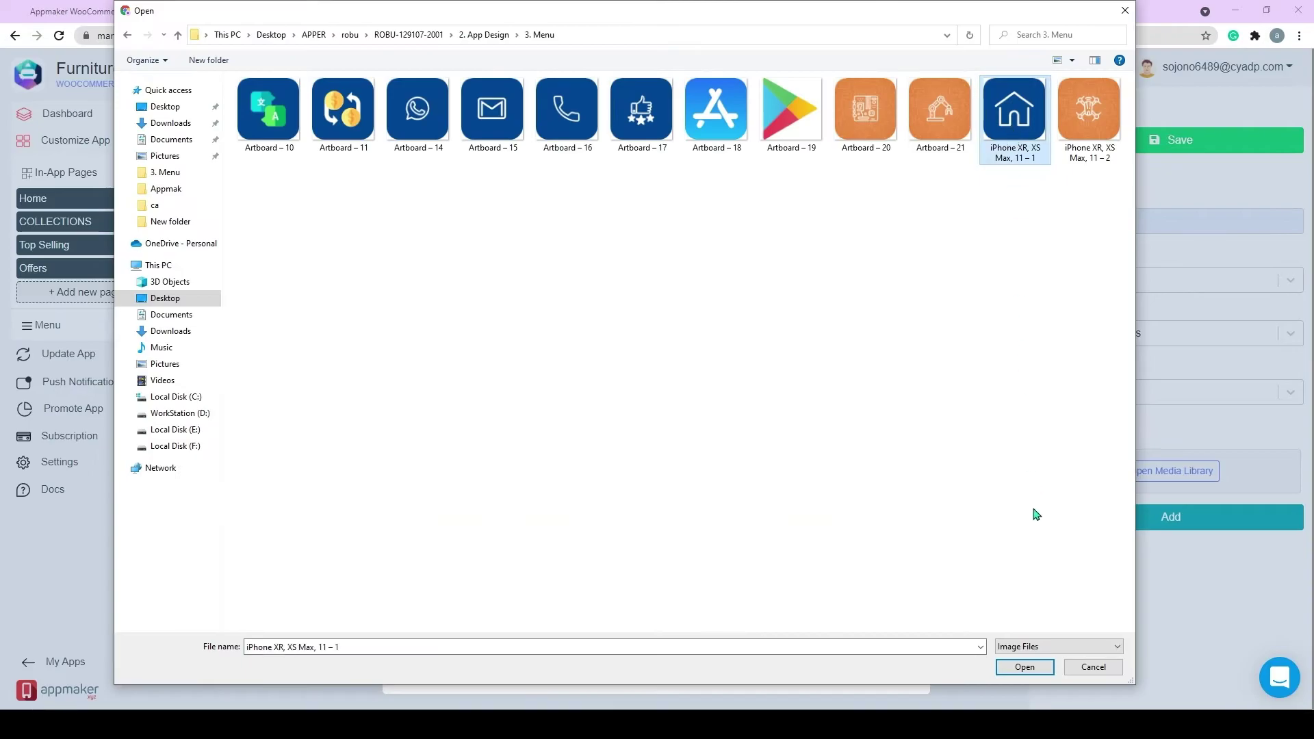
{"action": "left_click", "coordinate": [1035, 667]}
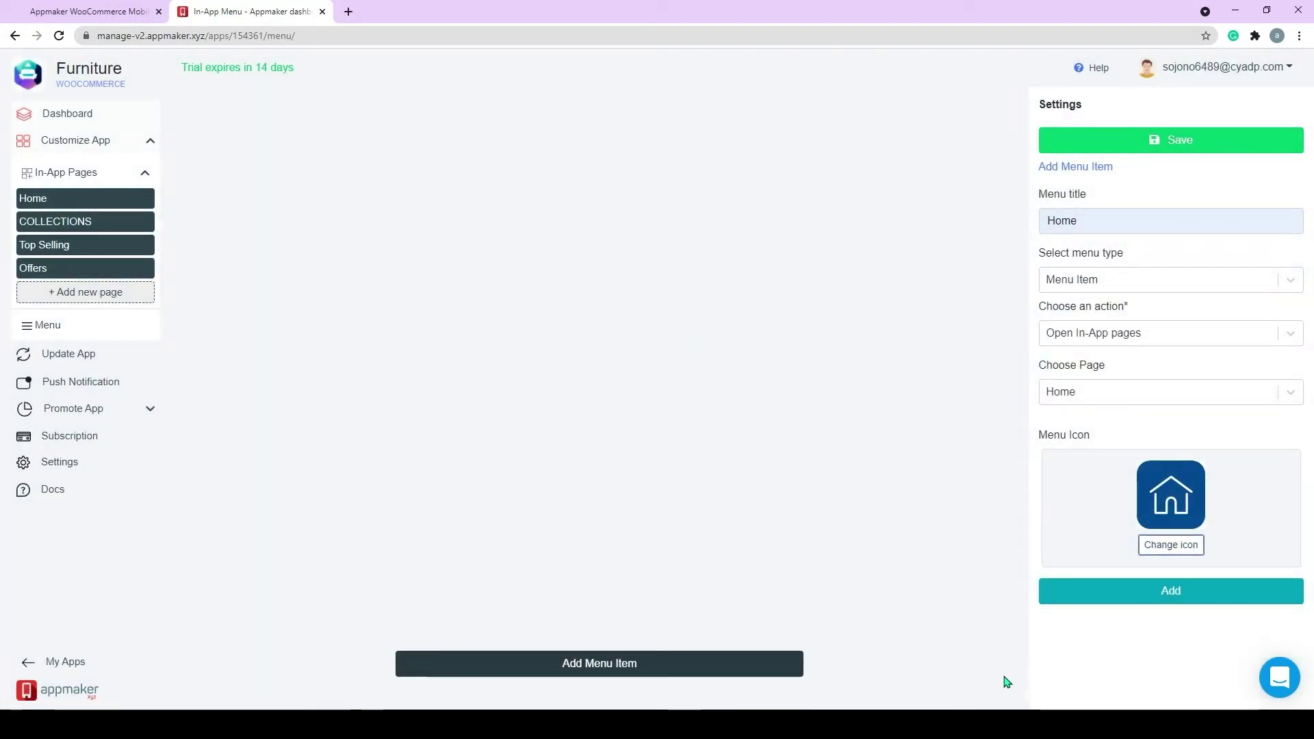
{"action": "left_click", "coordinate": [1164, 595]}
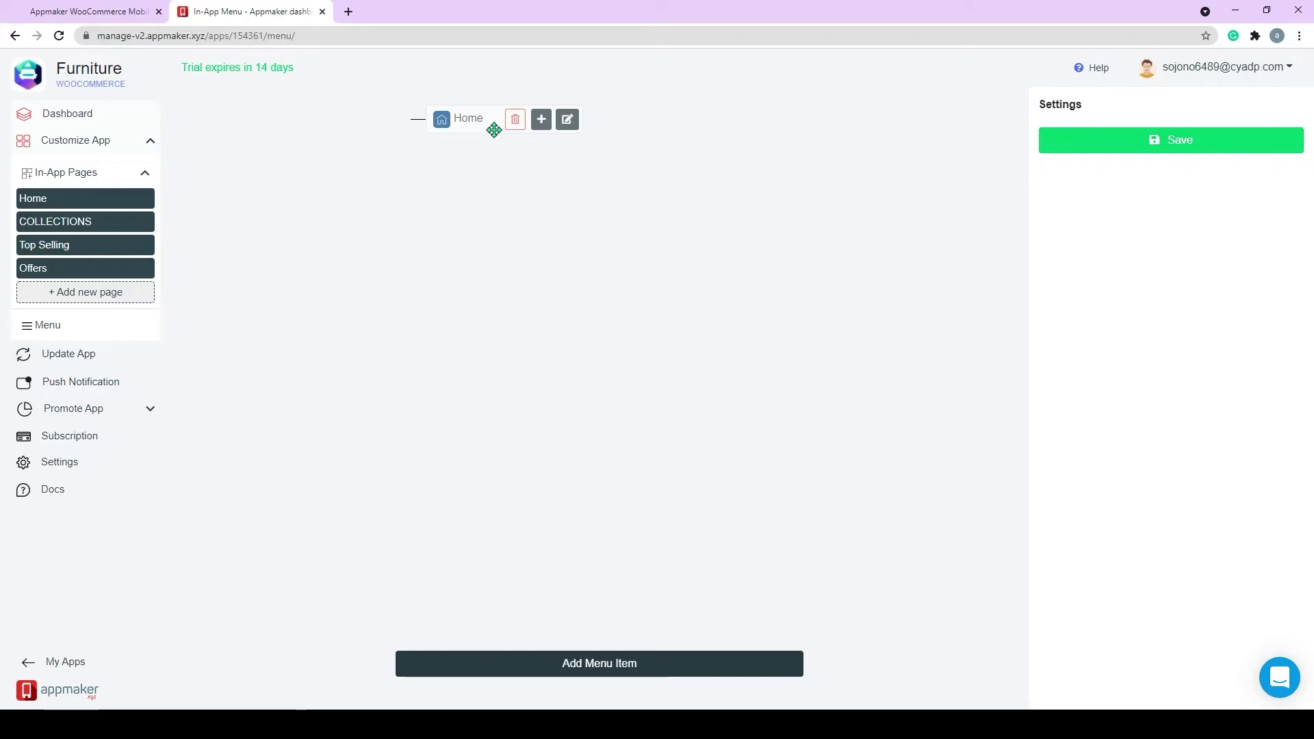
- Add a menu entry titled Collections of type Title, and move a lower entry up in the menu tree
{"action": "left_click", "coordinate": [572, 657]}
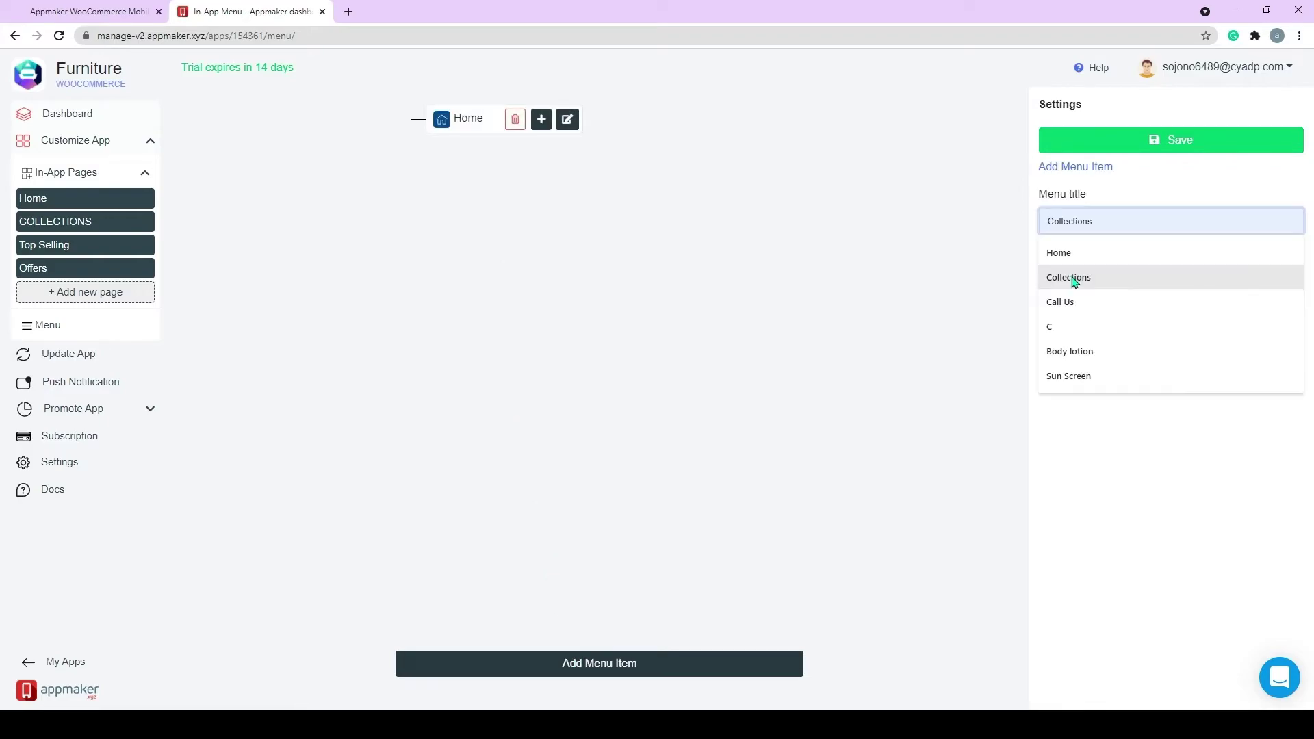
{"action": "left_click", "coordinate": [1074, 279]}
{"action": "left_click", "coordinate": [1074, 281]}
{"action": "left_click", "coordinate": [1074, 314]}
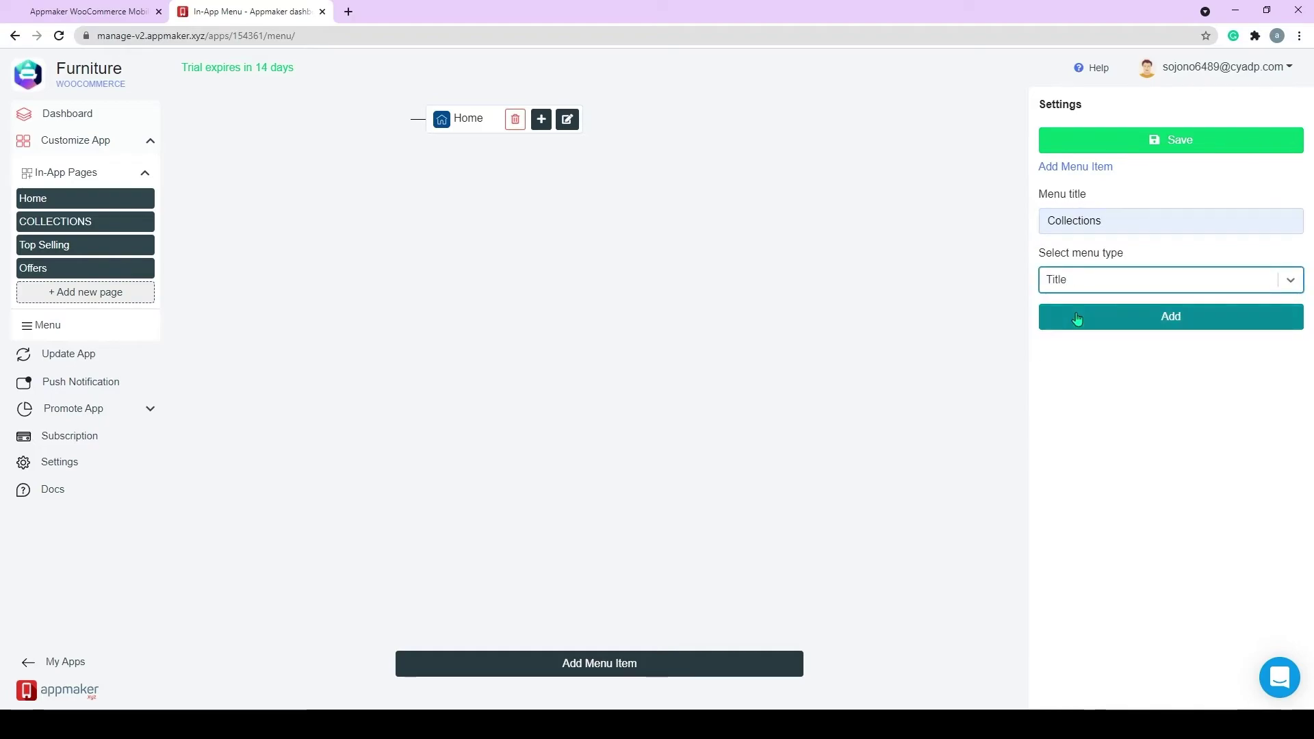
{"action": "left_click", "coordinate": [1076, 318]}
{"action": "left_click_drag", "start_coordinate": [479, 248], "coordinate": [574, 166]}
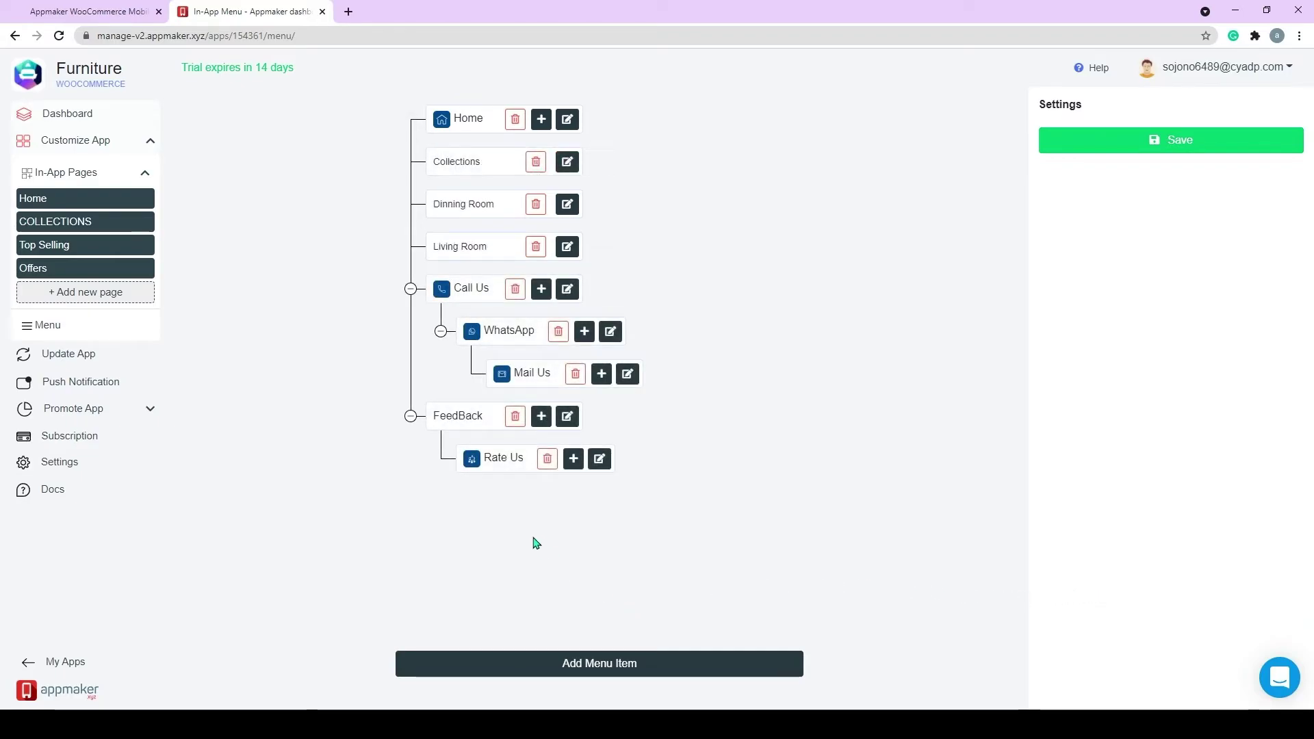
- Collapse and re-expand the FeedBack, WhatsApp and Call Us branches to check their nesting, and save the menu
{"action": "left_click", "coordinate": [411, 417]}
{"action": "left_click", "coordinate": [411, 417]}
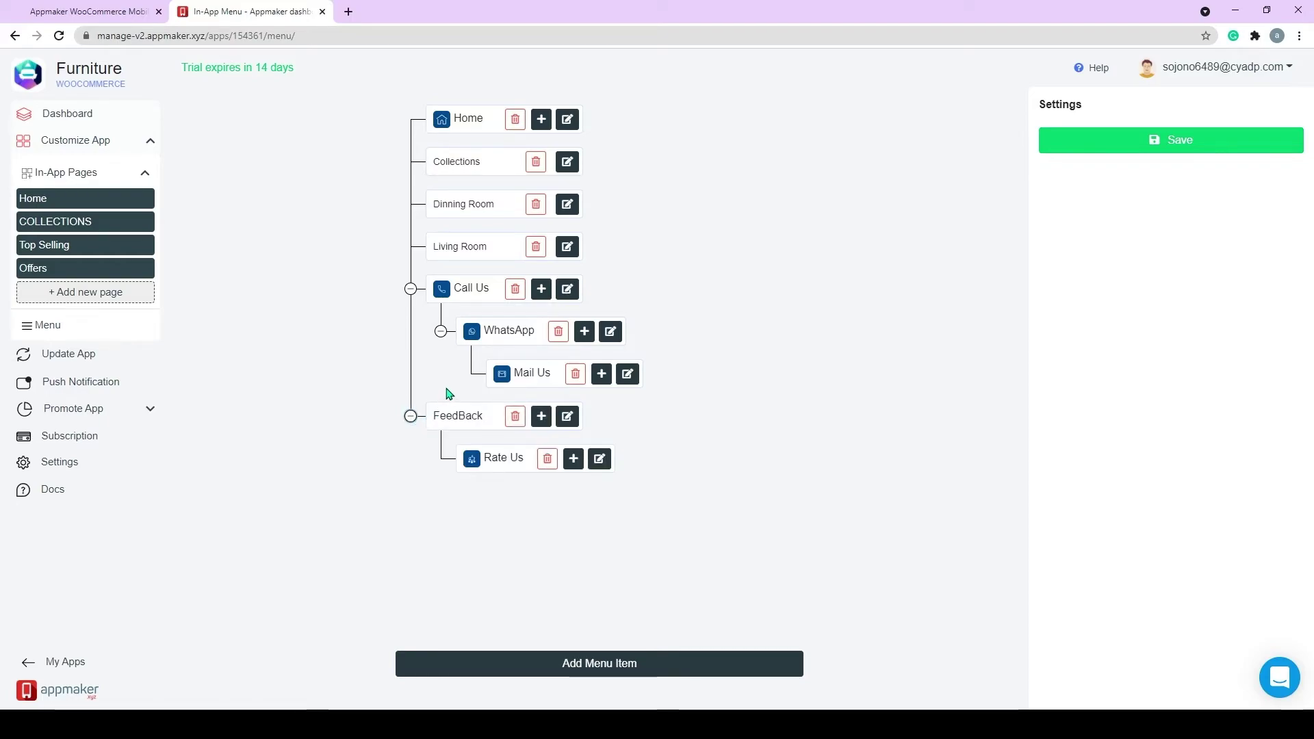
{"action": "left_click", "coordinate": [441, 331]}
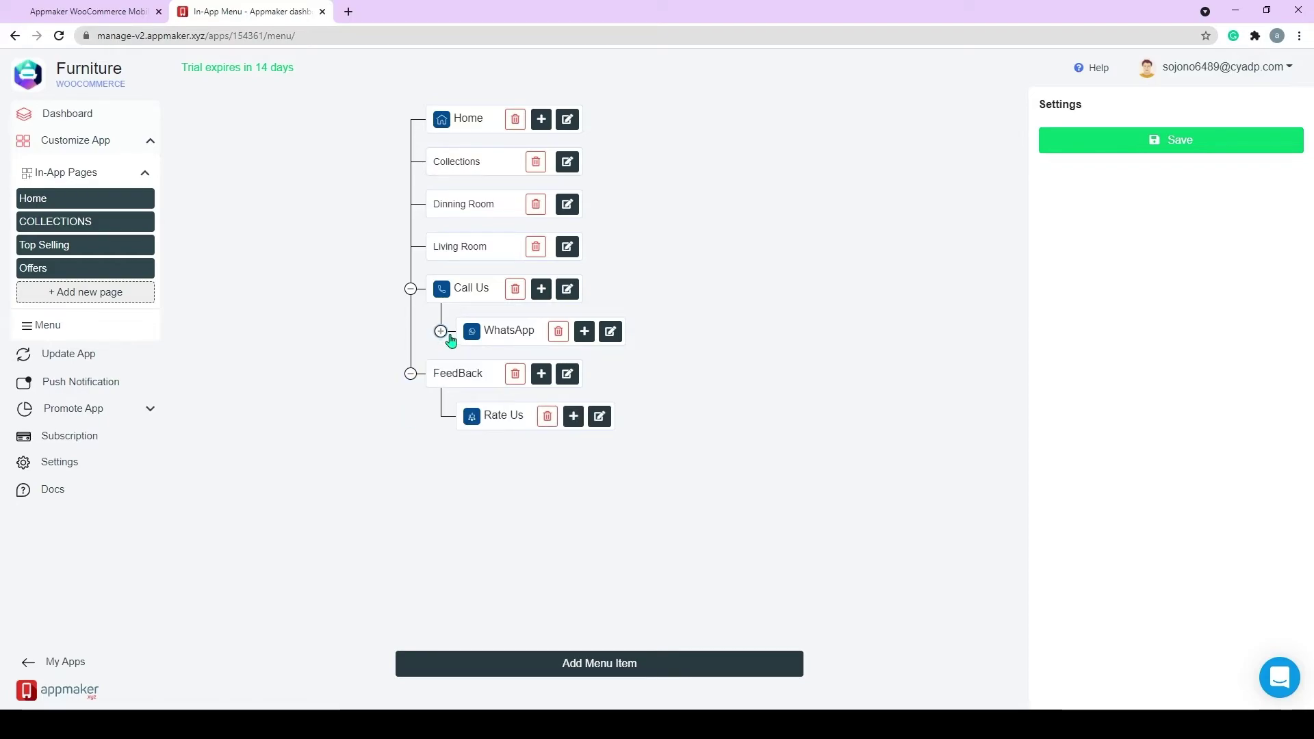
{"action": "left_click", "coordinate": [440, 331]}
{"action": "left_click", "coordinate": [411, 288]}
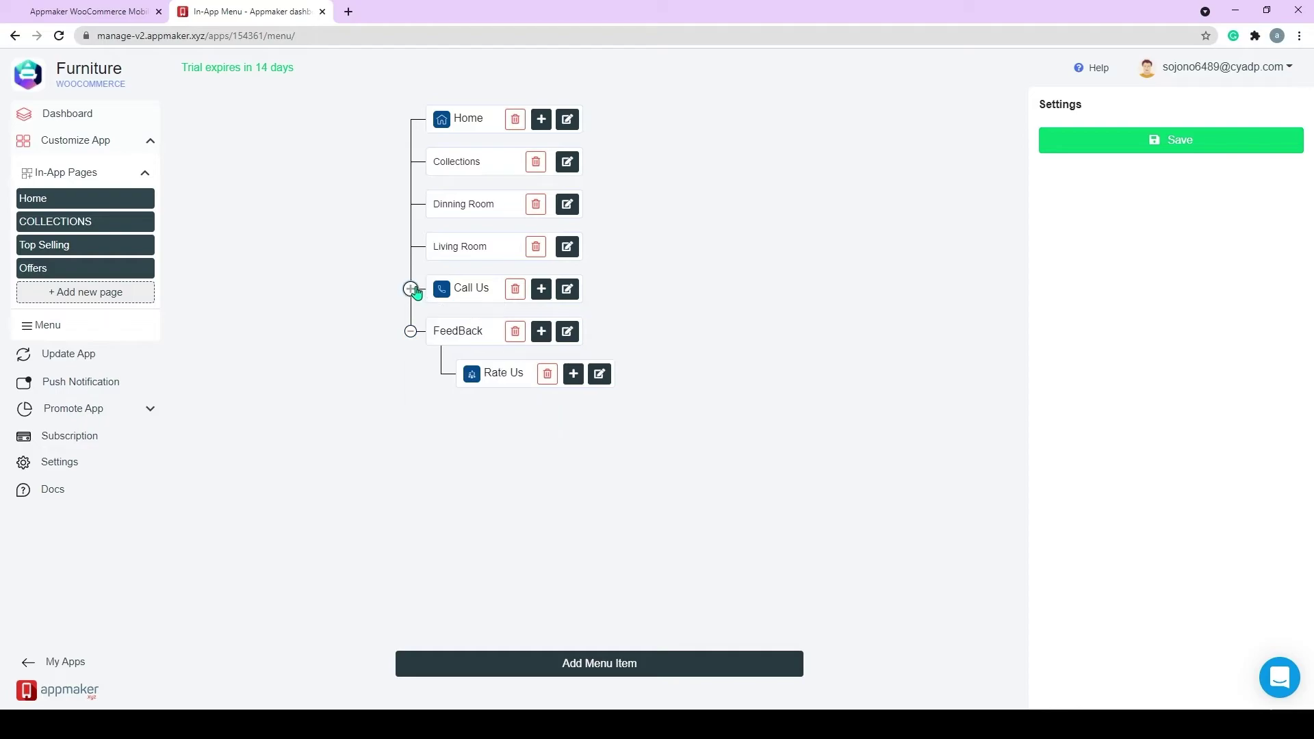
{"action": "left_click", "coordinate": [411, 289]}
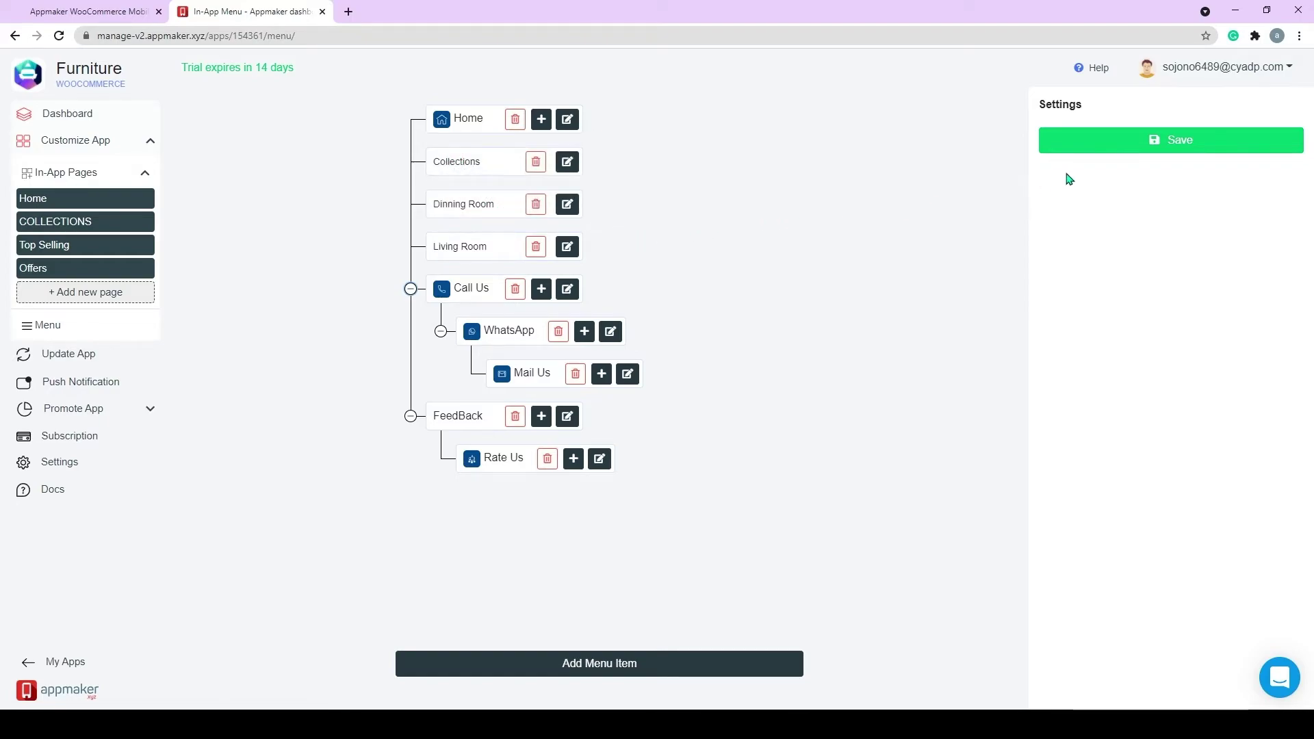
{"action": "left_click", "coordinate": [1125, 152]}
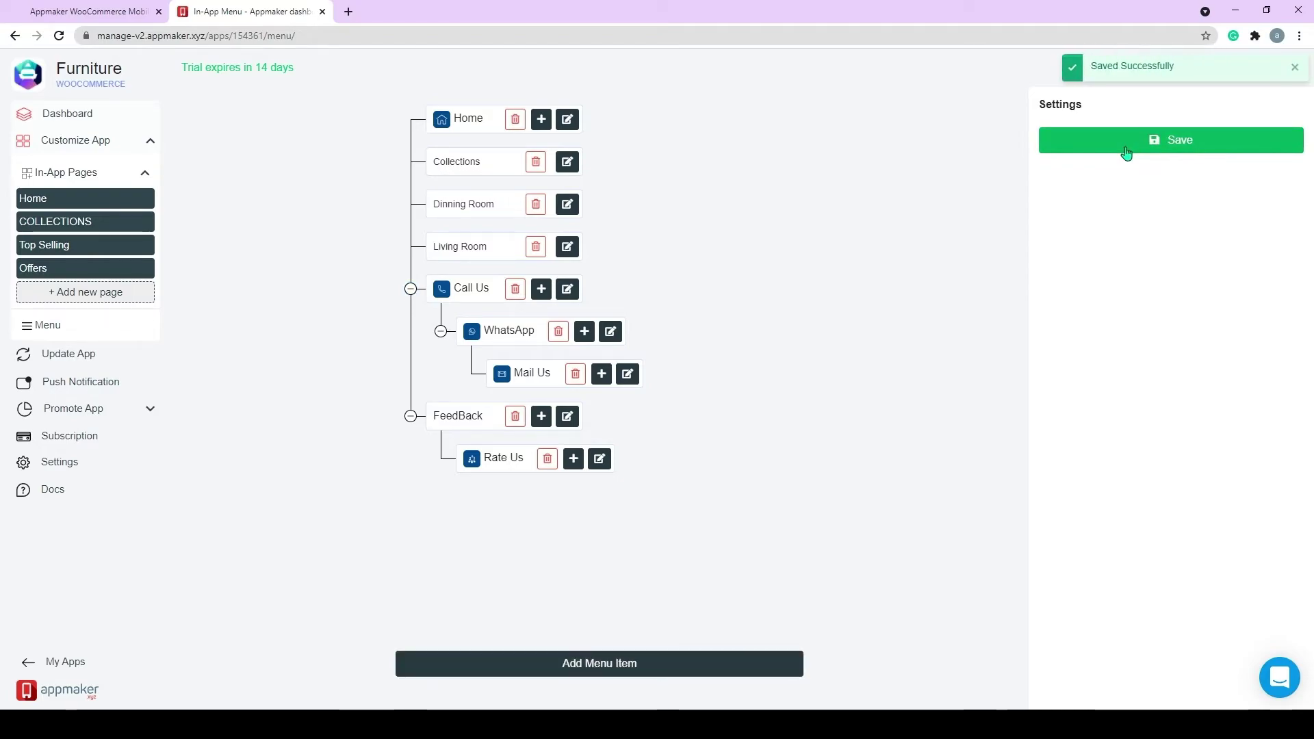
- Open the app's update settings and upload the login-page-logo image as the drawer header in the Misc branding section
{"action": "left_click", "coordinate": [89, 360]}
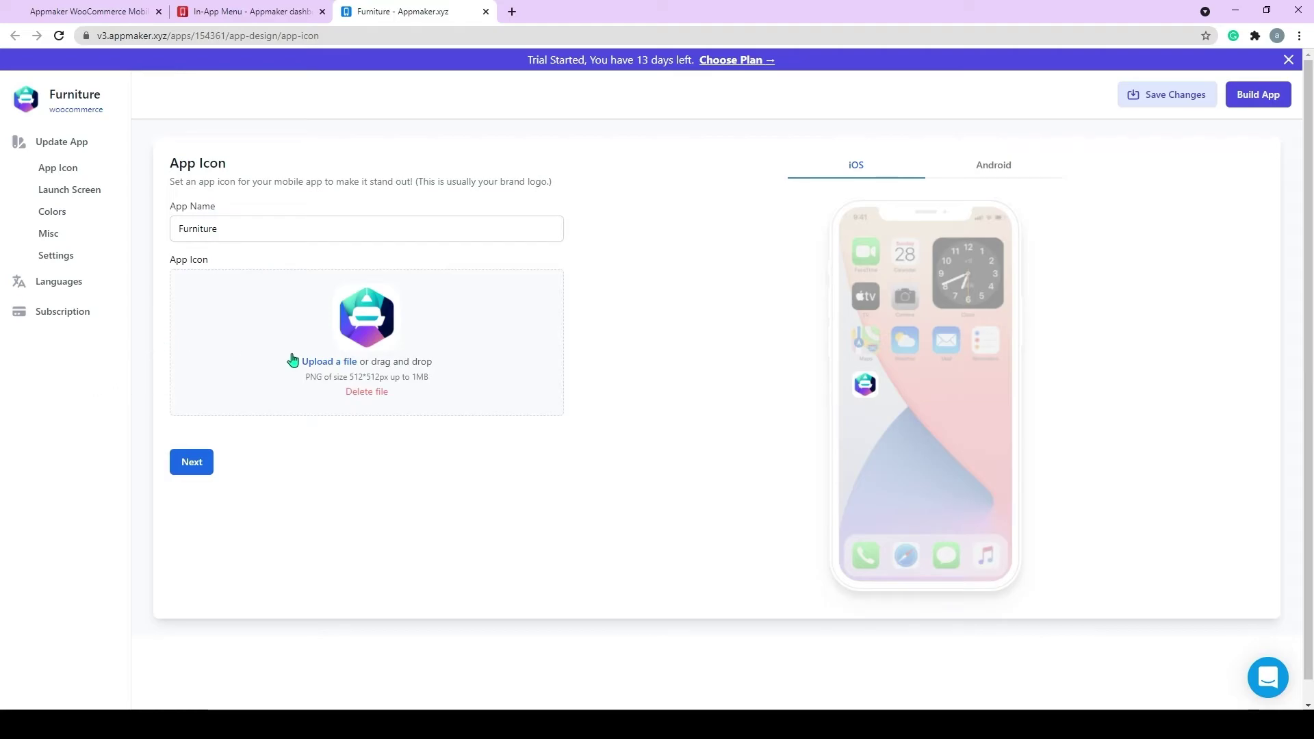
{"action": "left_click", "coordinate": [212, 463]}
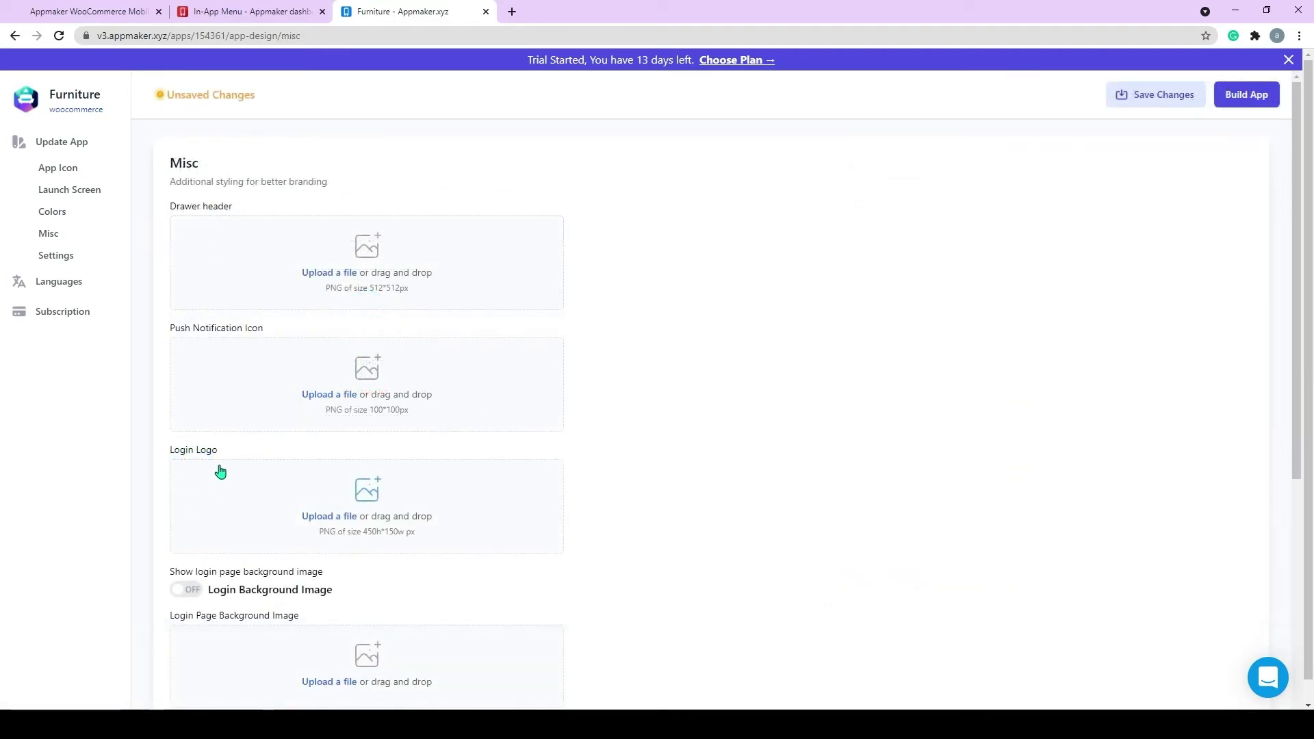
{"action": "left_click", "coordinate": [331, 289]}
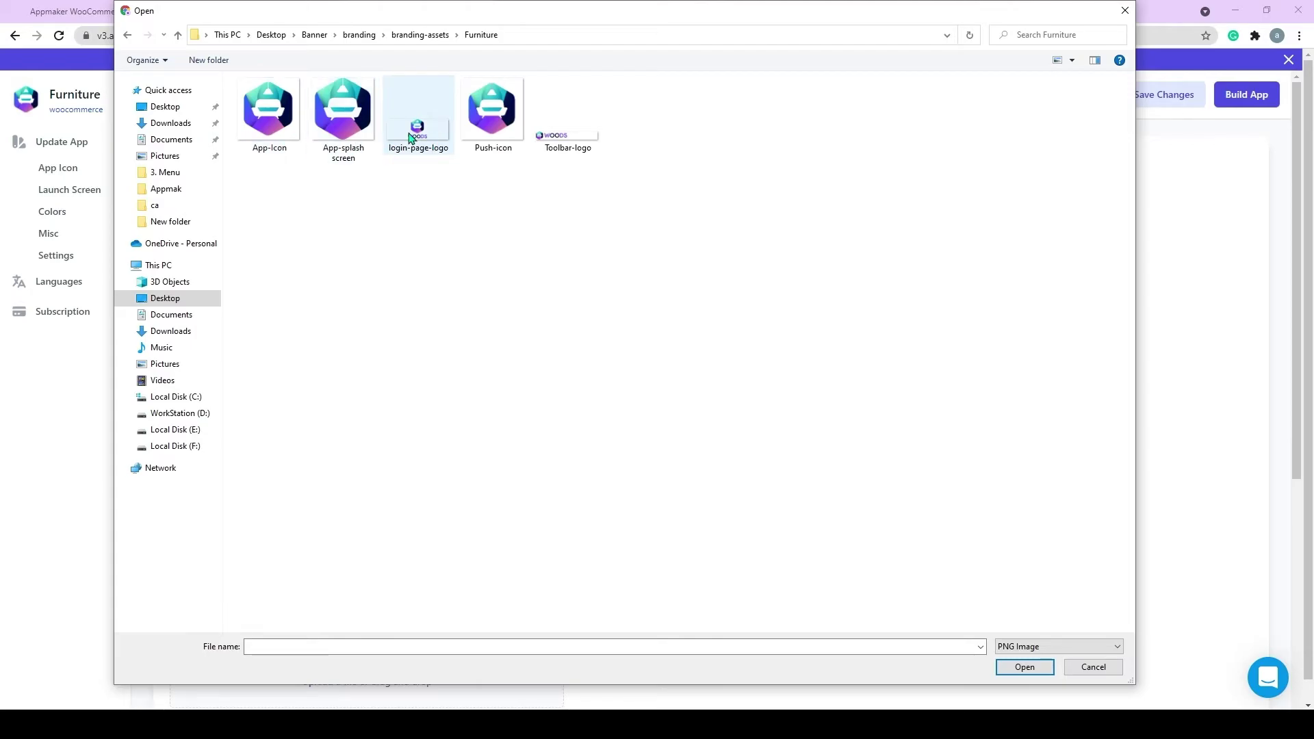
{"action": "left_click", "coordinate": [413, 126]}
{"action": "left_click", "coordinate": [1024, 667]}
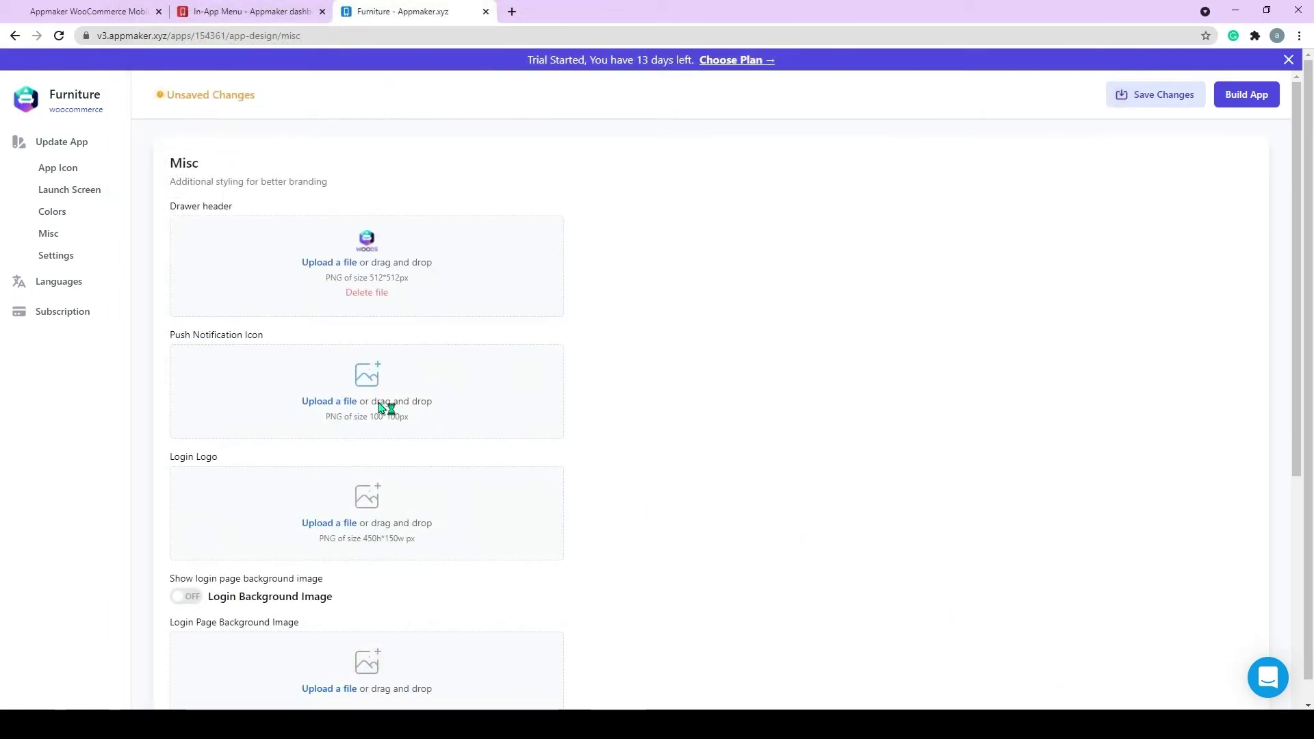
- Upload Push-icon as the push notification icon and login-page-logo as the login logo
{"action": "left_click", "coordinate": [383, 408]}
{"action": "left_click", "coordinate": [493, 113]}
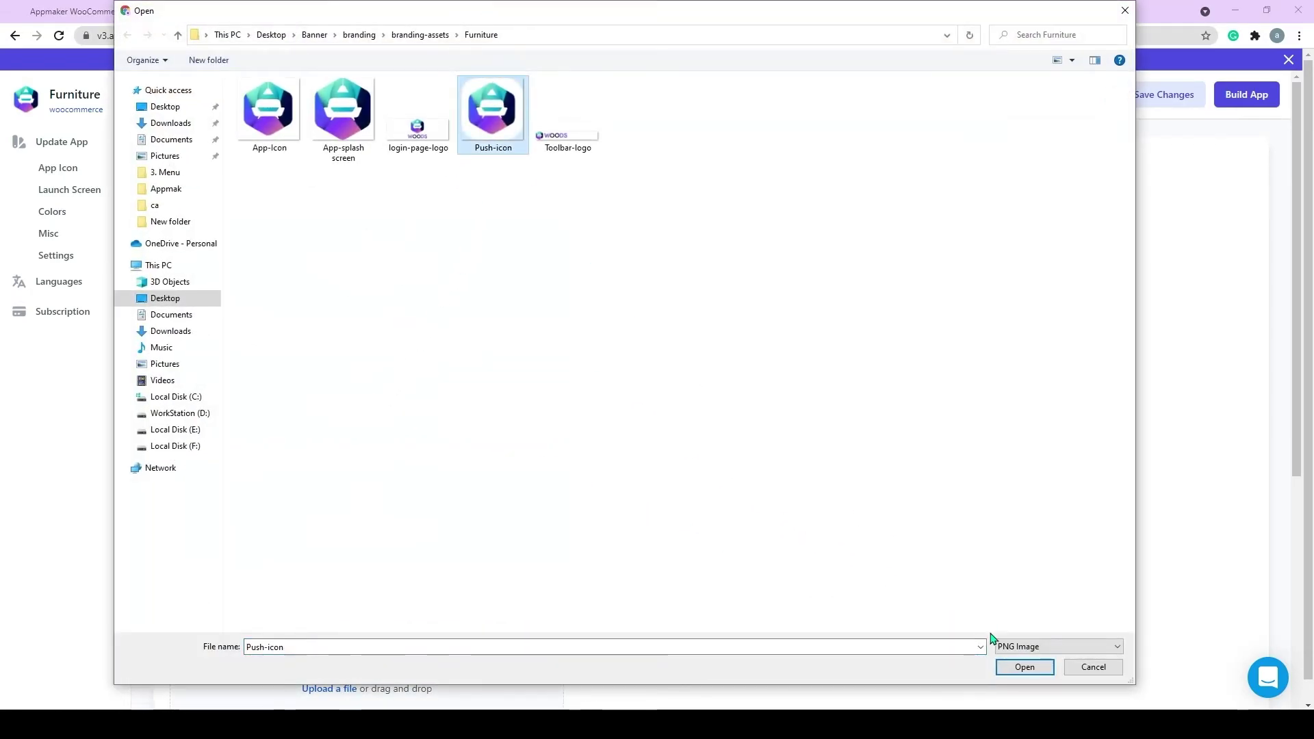
{"action": "left_click", "coordinate": [1025, 667]}
{"action": "left_click", "coordinate": [401, 542]}
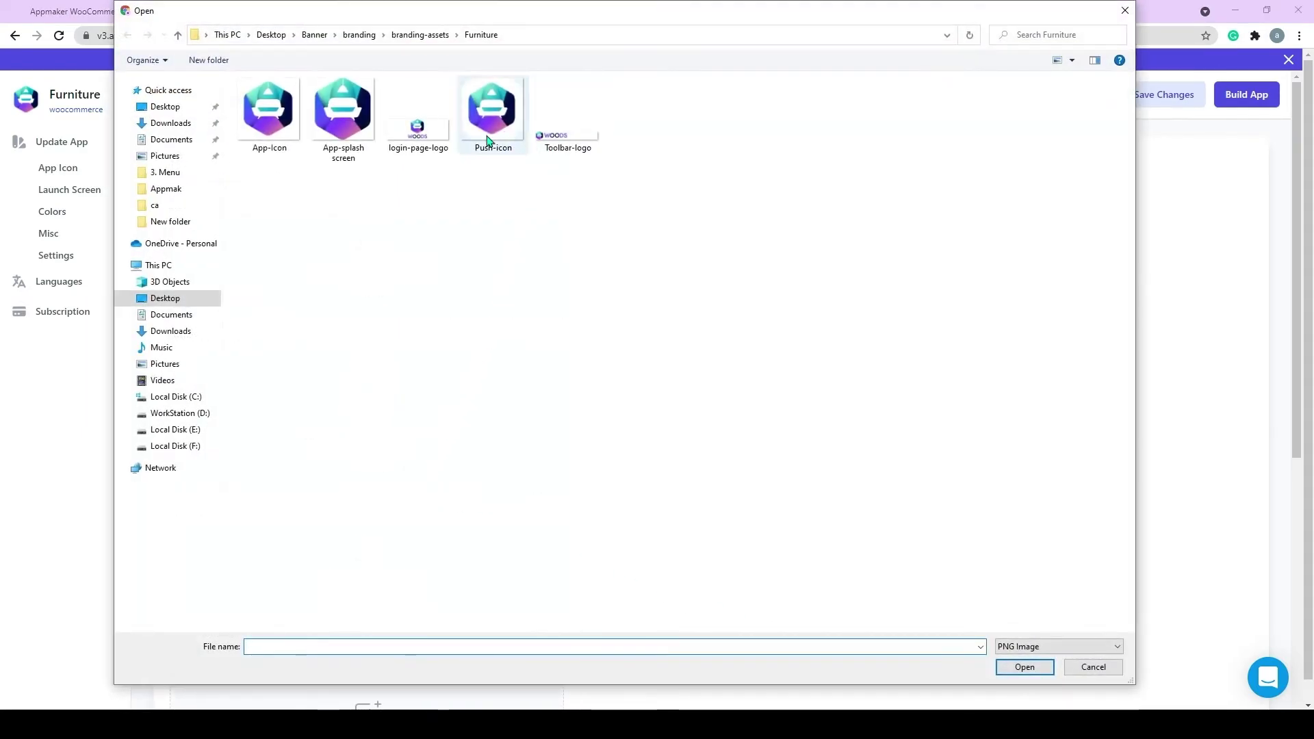
{"action": "left_click", "coordinate": [418, 127]}
{"action": "left_click", "coordinate": [1025, 667]}
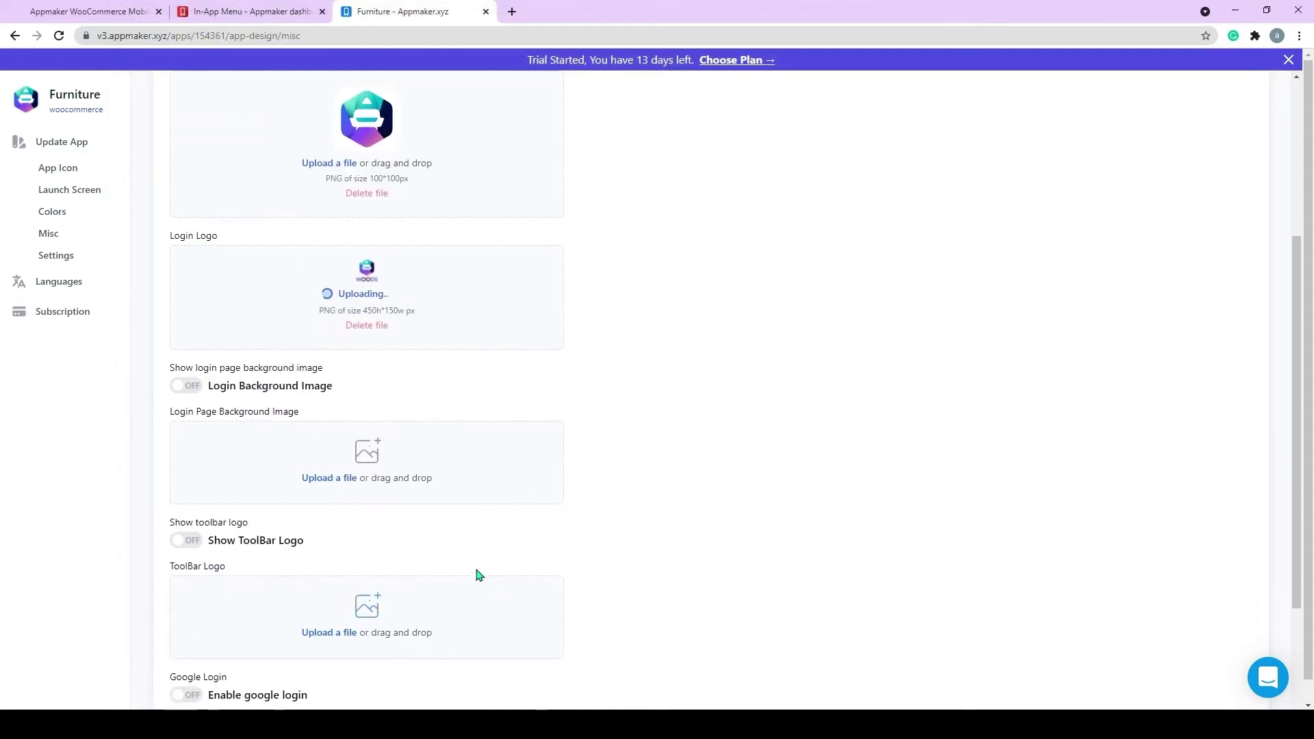
- Enable the toolbar logo with the Toolbar-logo image and continue to the app's Settings section
{"action": "left_click", "coordinate": [192, 540]}
{"action": "left_click", "coordinate": [323, 622]}
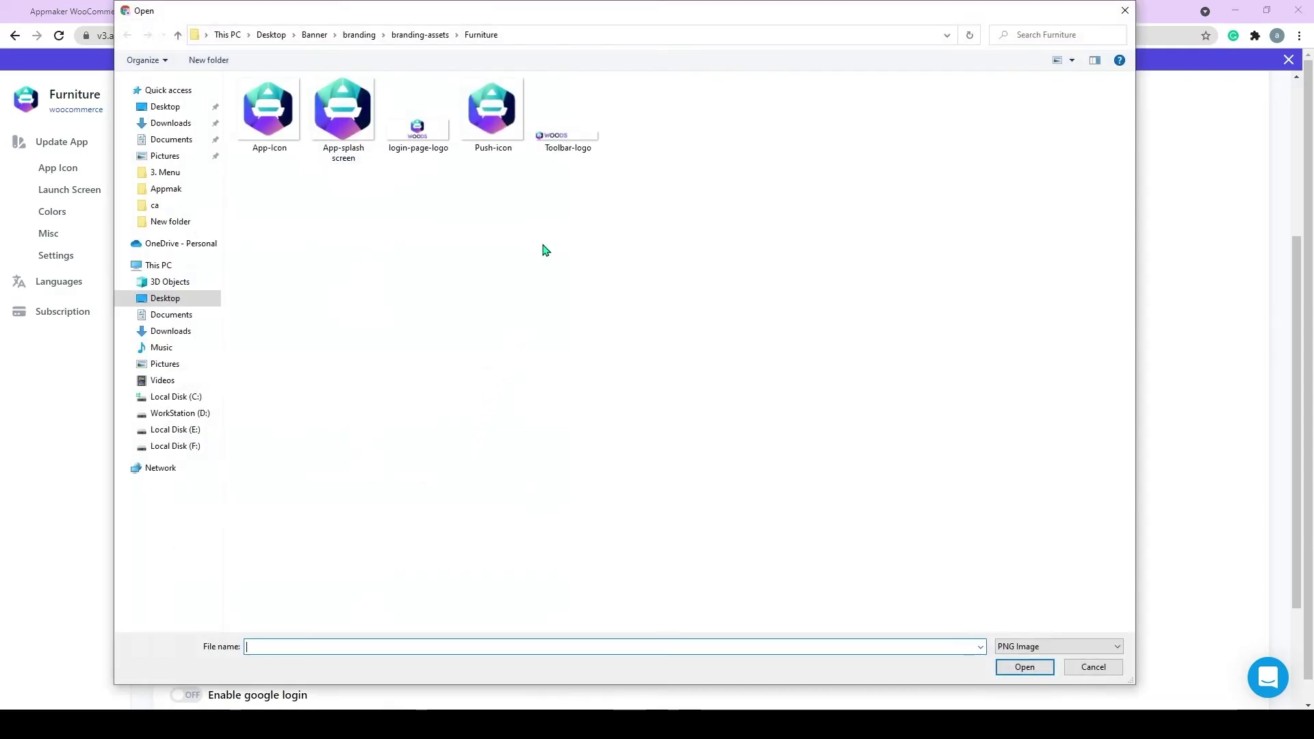
{"action": "left_click", "coordinate": [566, 131]}
{"action": "left_click", "coordinate": [1021, 668]}
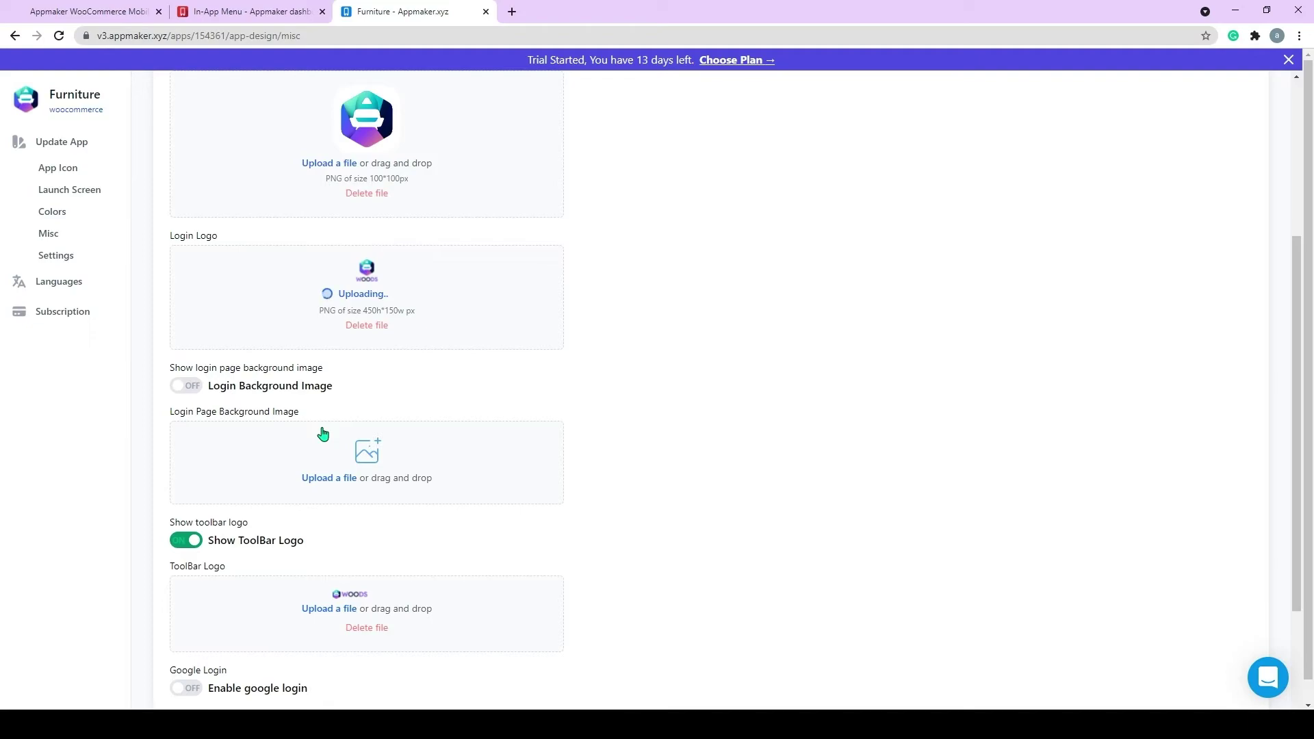
{"action": "scroll", "coordinate": [323, 434], "scroll_direction": "up", "scroll_amount": 1}
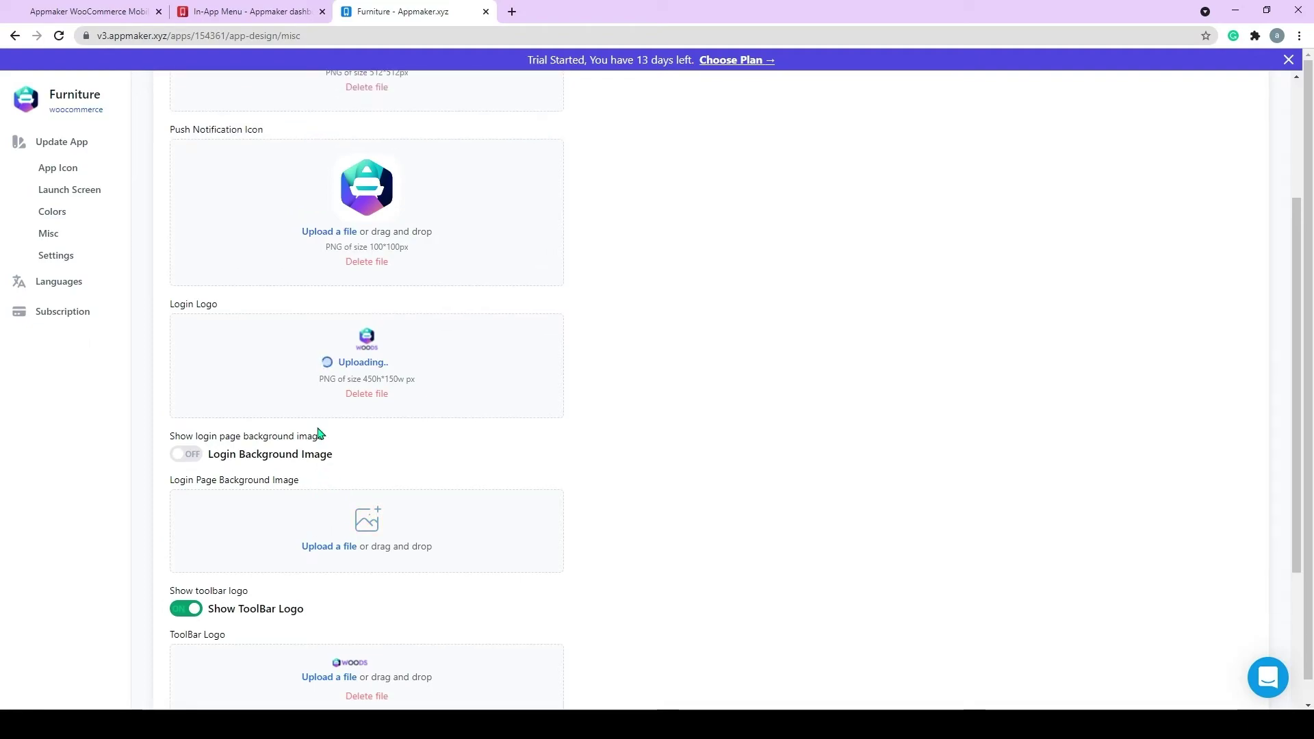
{"action": "scroll", "coordinate": [323, 434], "scroll_direction": "down", "scroll_amount": 1}
{"action": "left_click", "coordinate": [195, 688]}
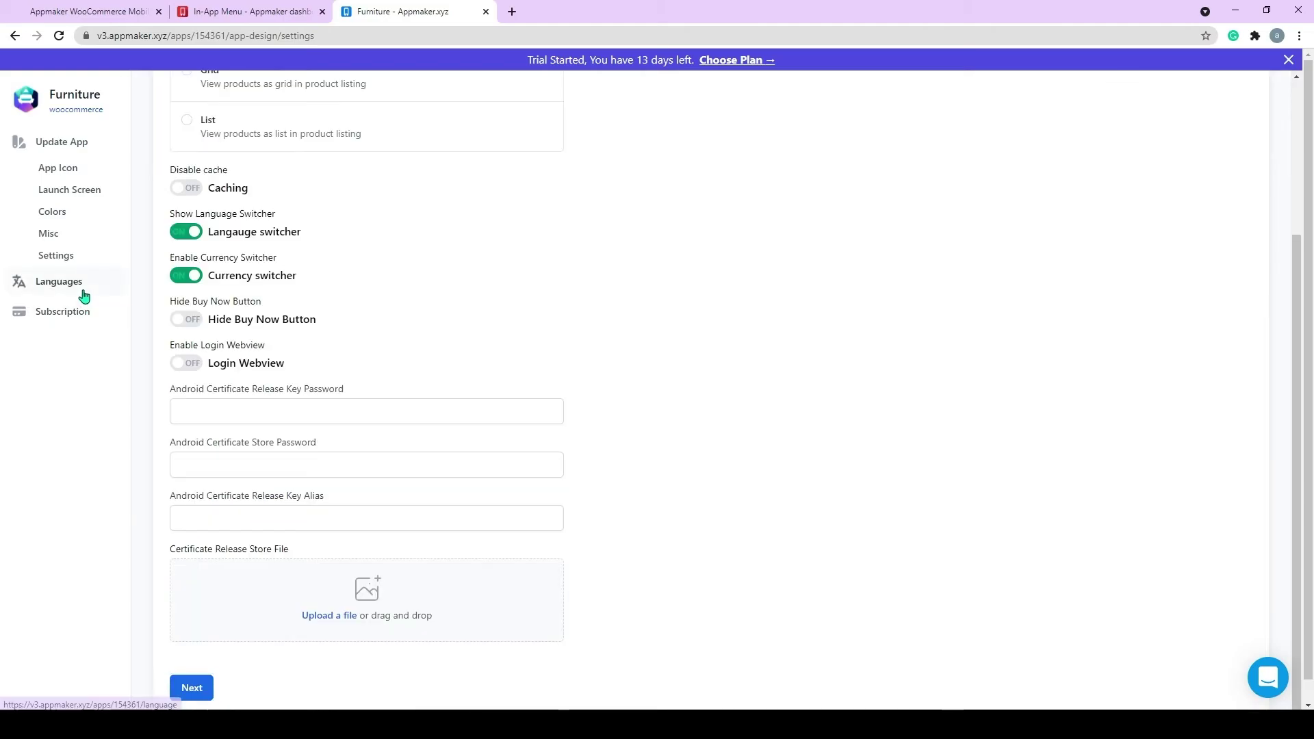
- Add Spanish; Castilian to the app's languages
{"action": "left_click", "coordinate": [80, 293]}
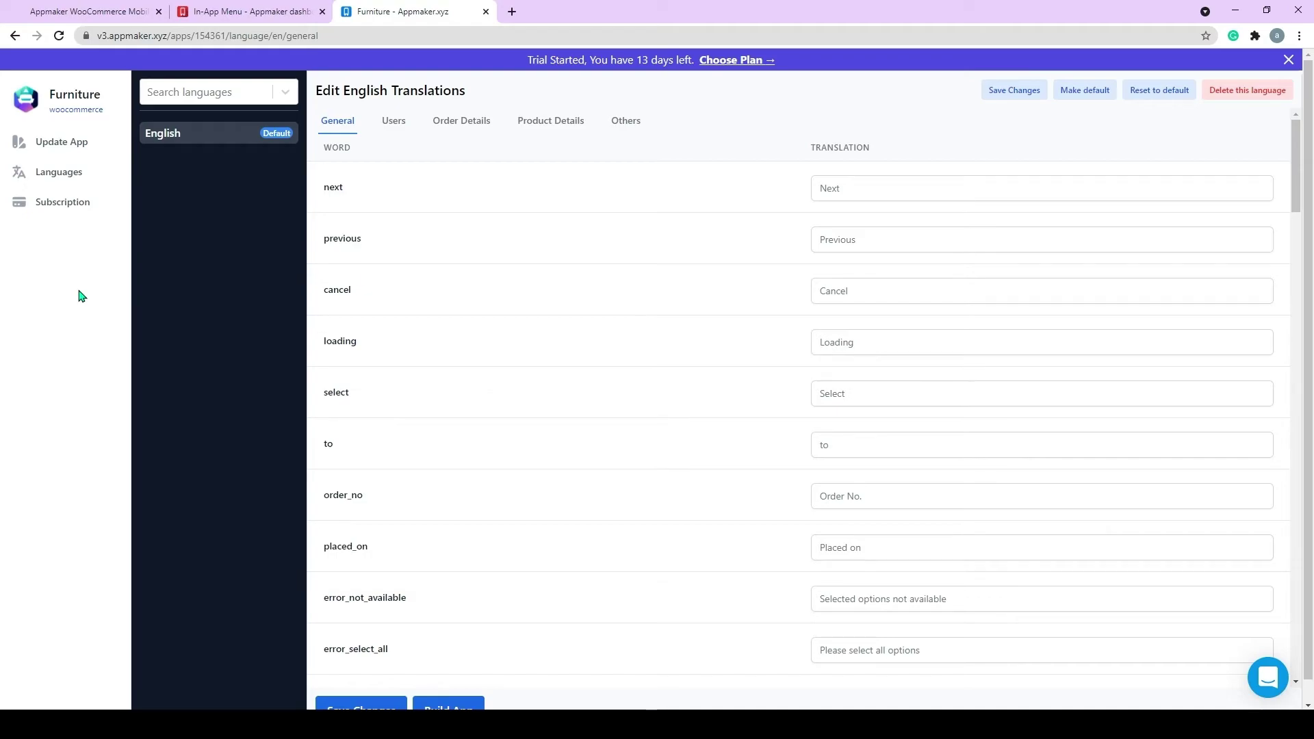
{"action": "left_click", "coordinate": [234, 95]}
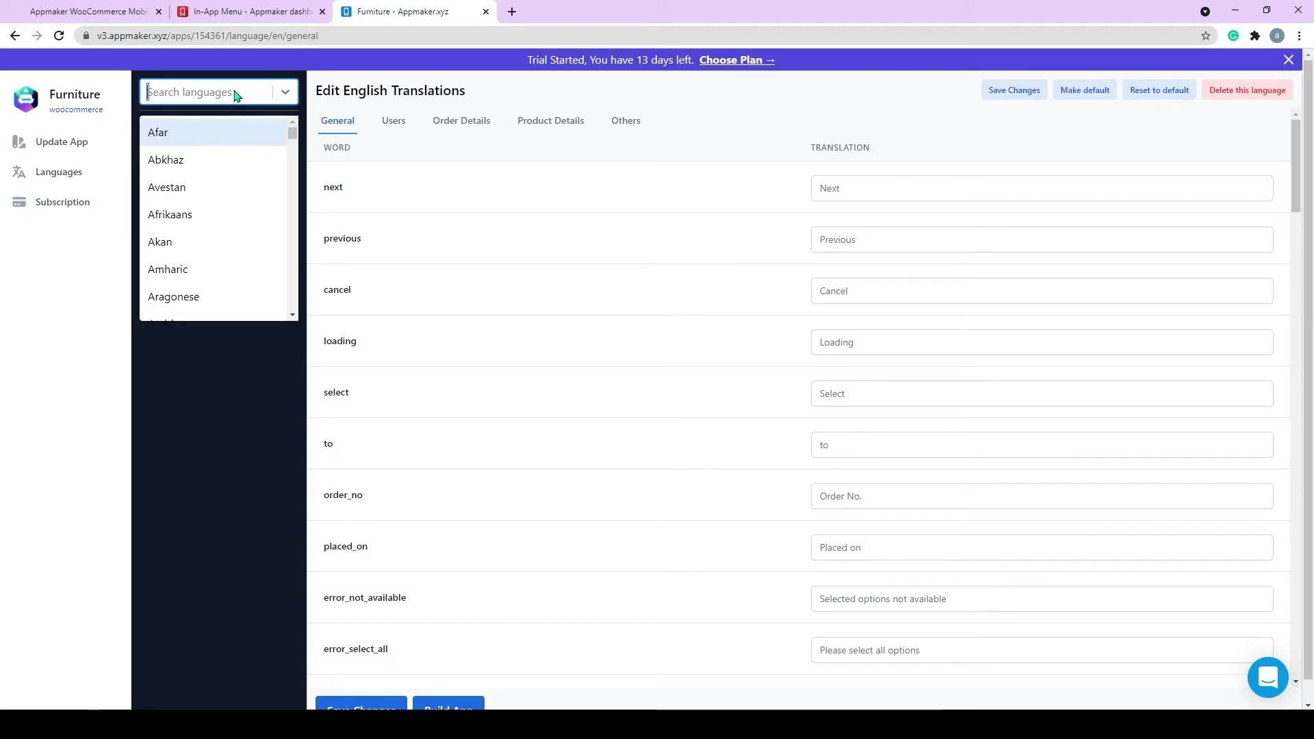
{"action": "type", "text": "Spanish"}
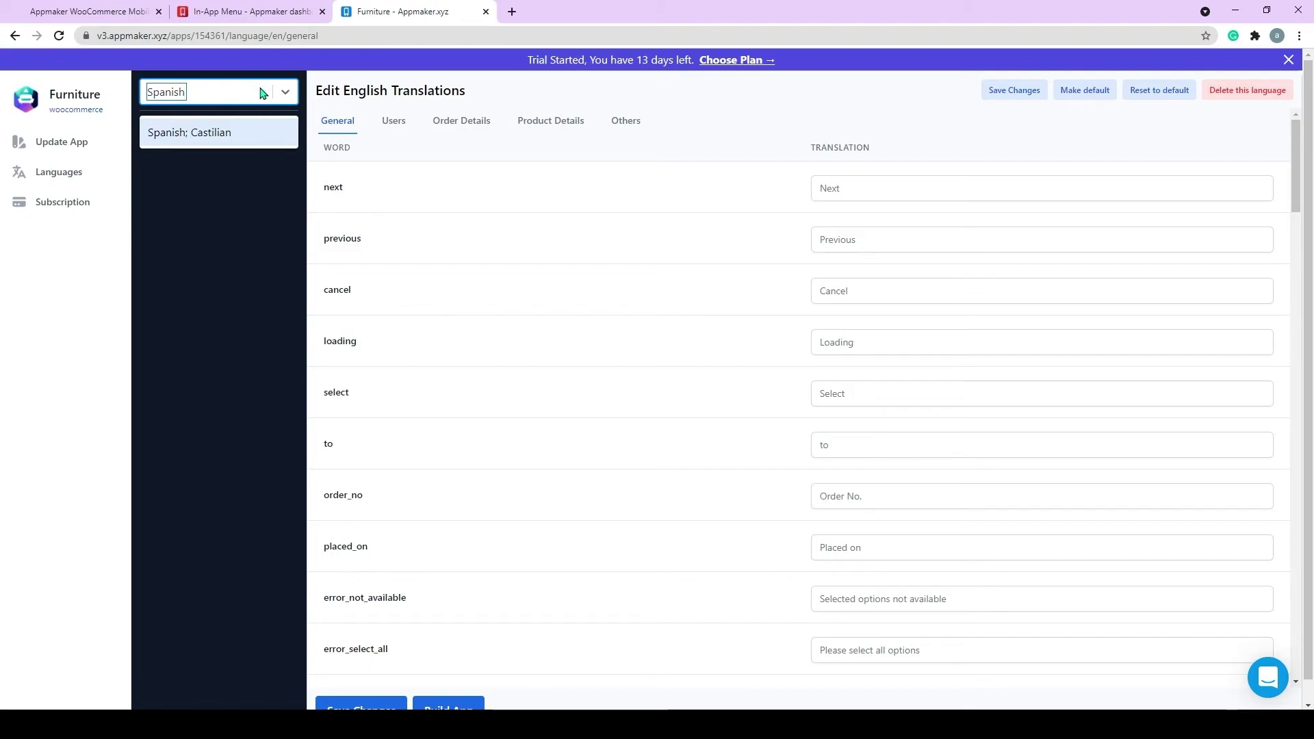
{"action": "left_click", "coordinate": [248, 127]}
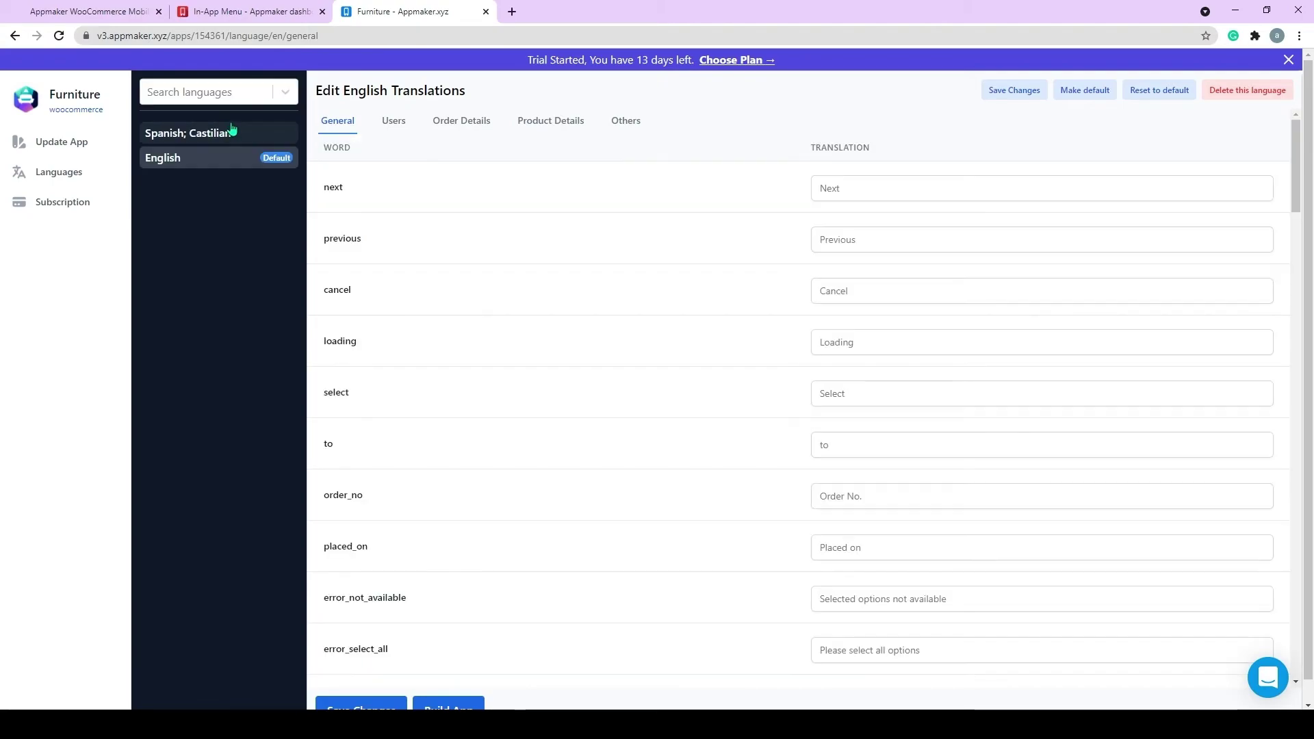
- Look through the Spanish; Castilian general translations, save the changes and build the app
{"action": "scroll", "coordinate": [445, 411], "scroll_direction": "down", "scroll_amount": 5}
{"action": "left_click", "coordinate": [394, 692]}
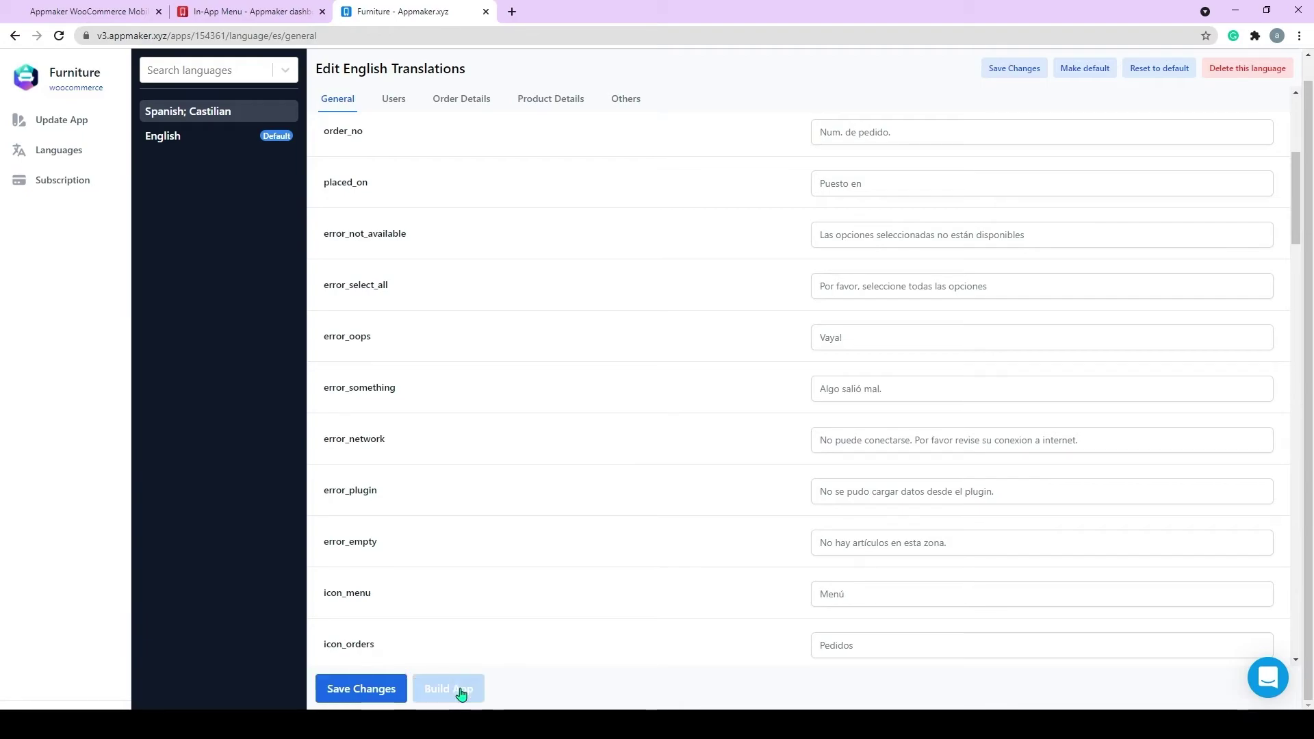
{"action": "left_click", "coordinate": [462, 693]}
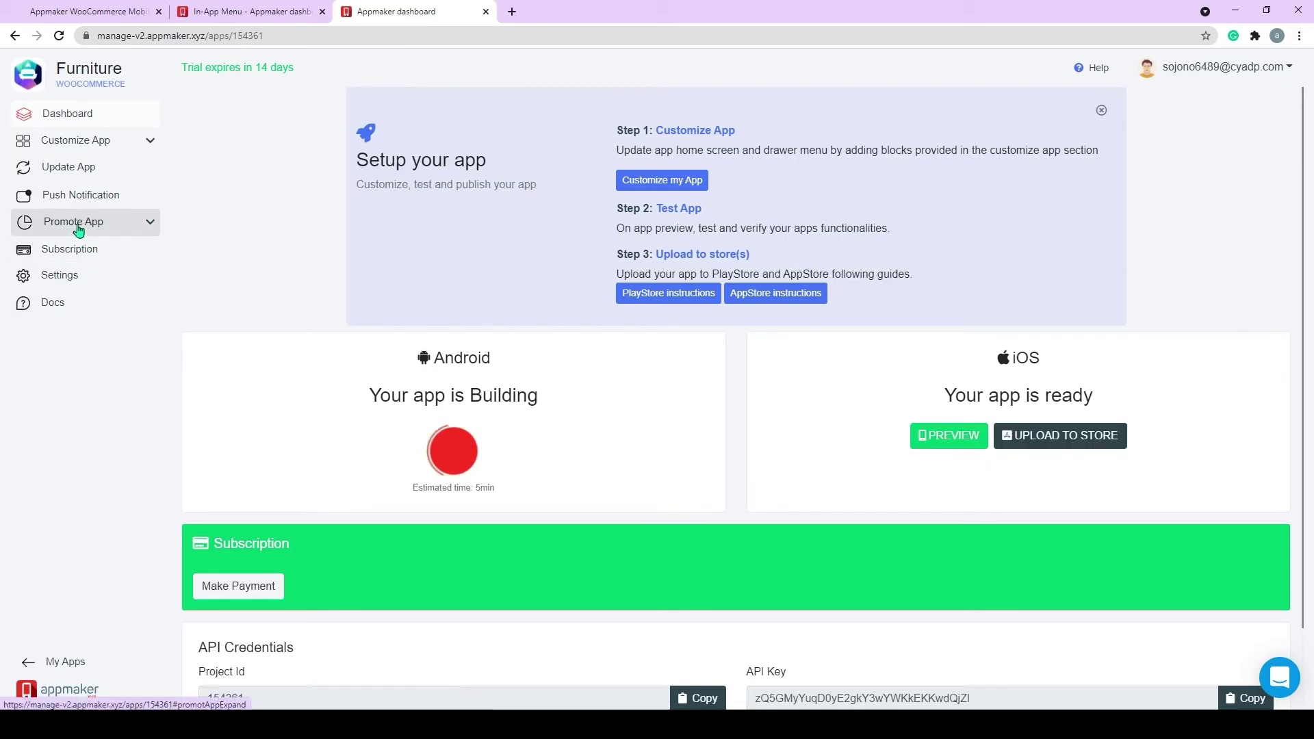
- View the push notification setup and the Smart Banner and Email footer promotion options
{"action": "left_click", "coordinate": [74, 205]}
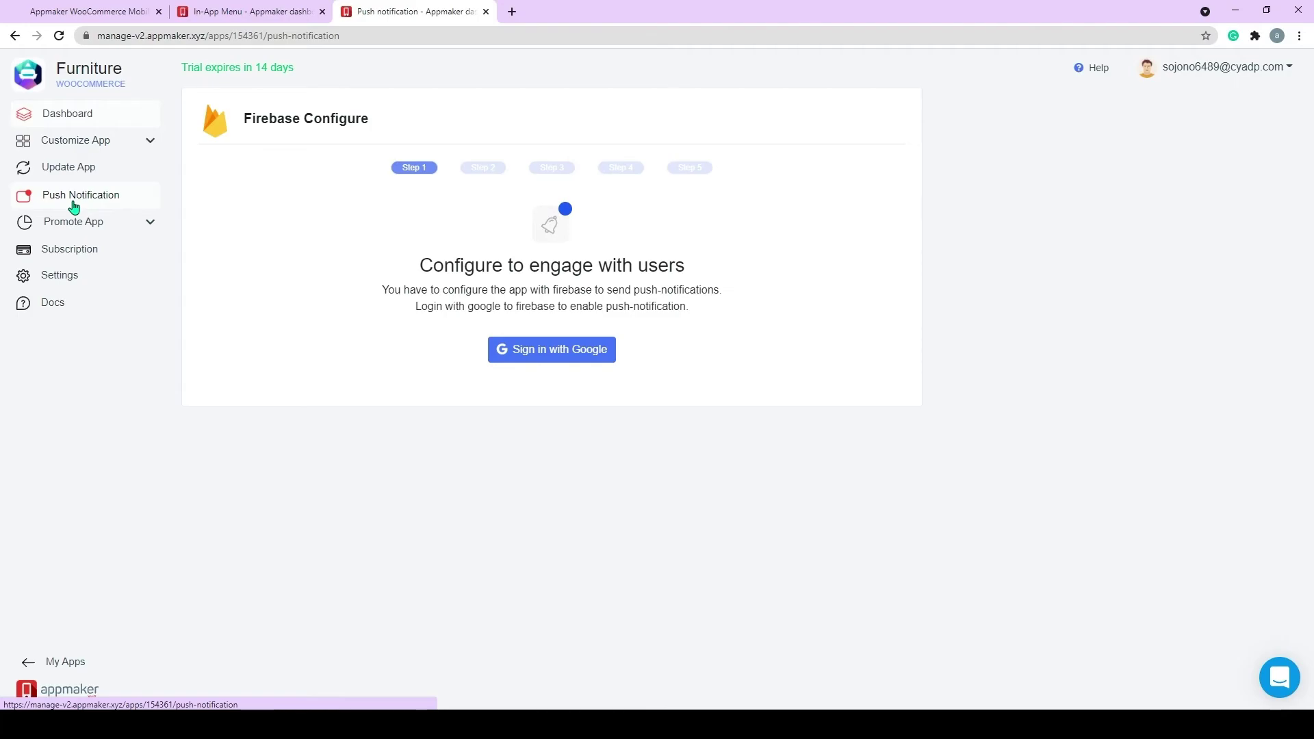
{"action": "left_click", "coordinate": [76, 228]}
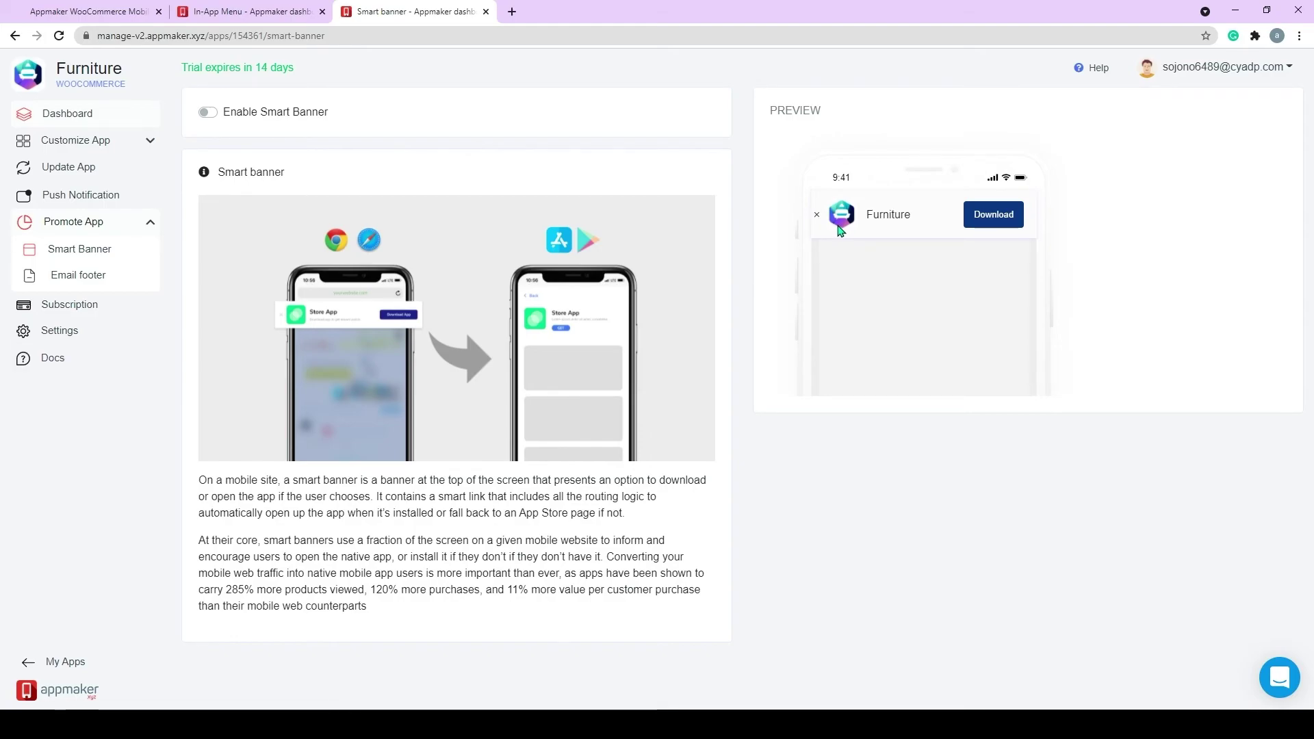
{"action": "left_click", "coordinate": [108, 276]}
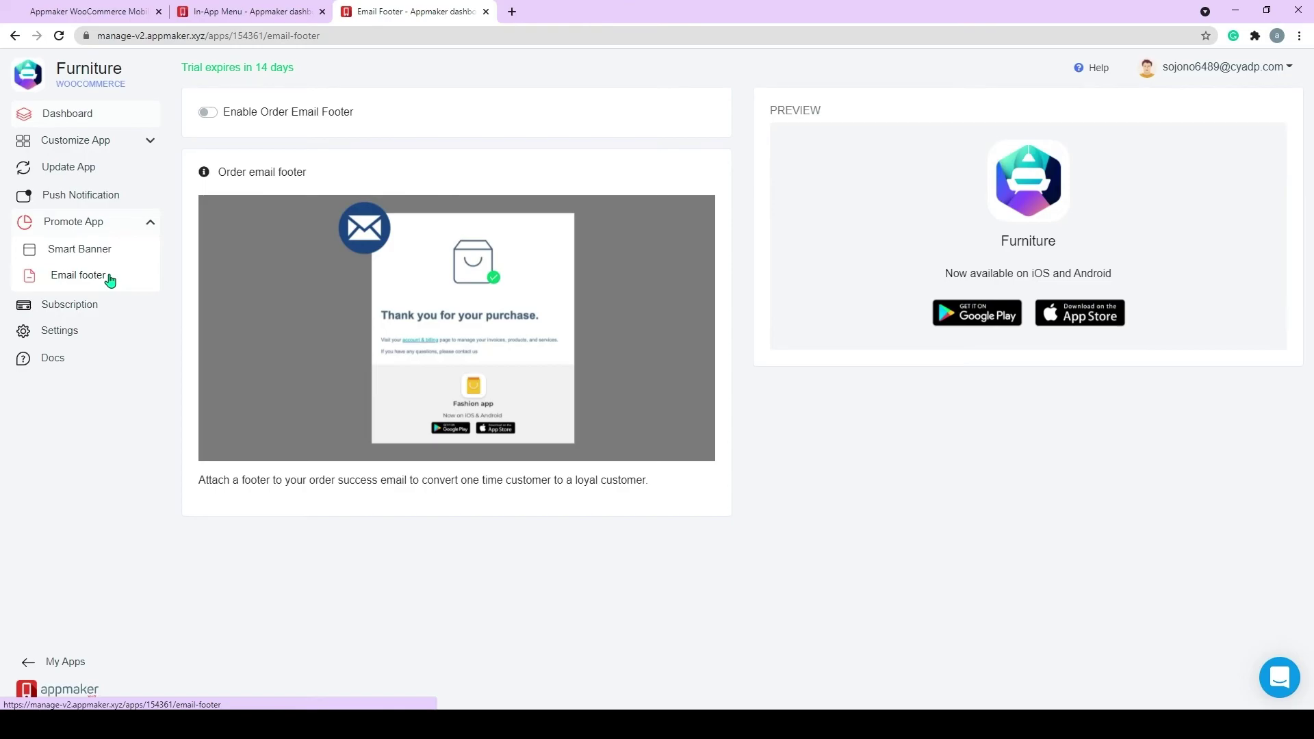
- Open the Appmaker documentation and look through its article categories
{"action": "left_click", "coordinate": [66, 358]}
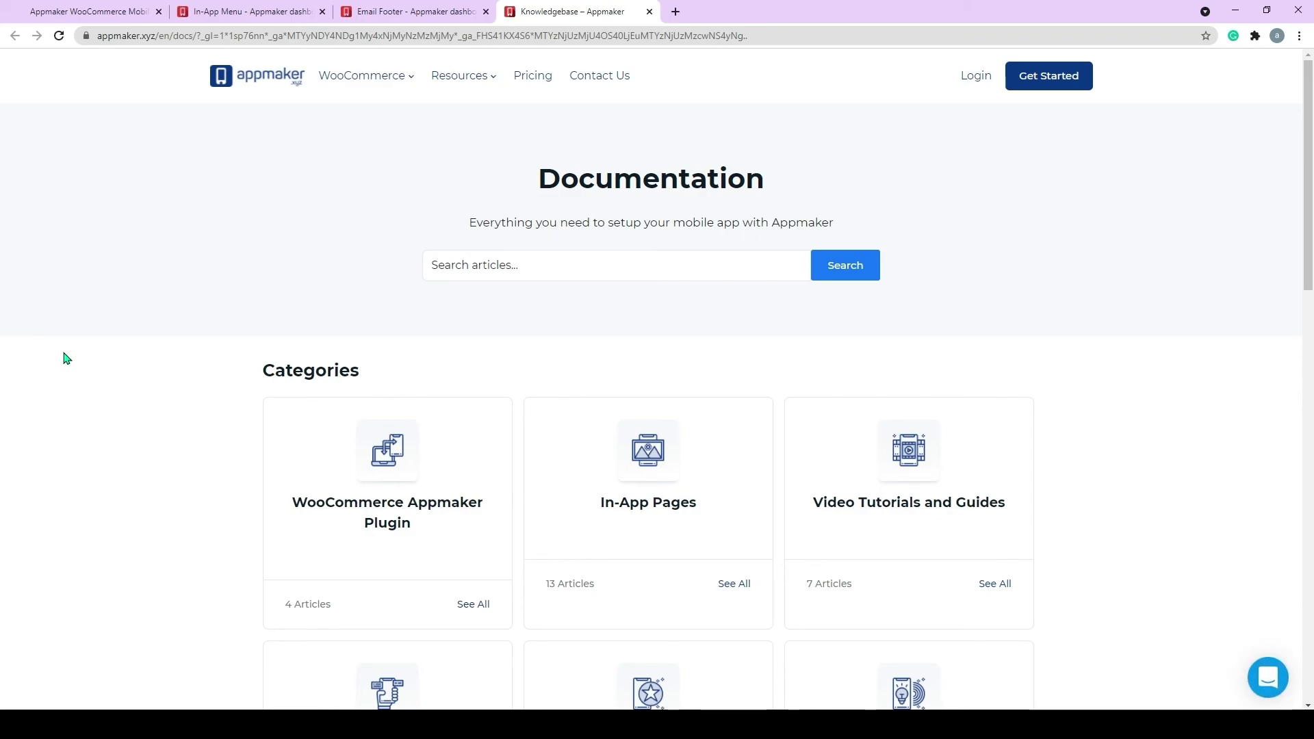
{"action": "scroll", "coordinate": [226, 368], "scroll_direction": "down", "scroll_amount": 3}
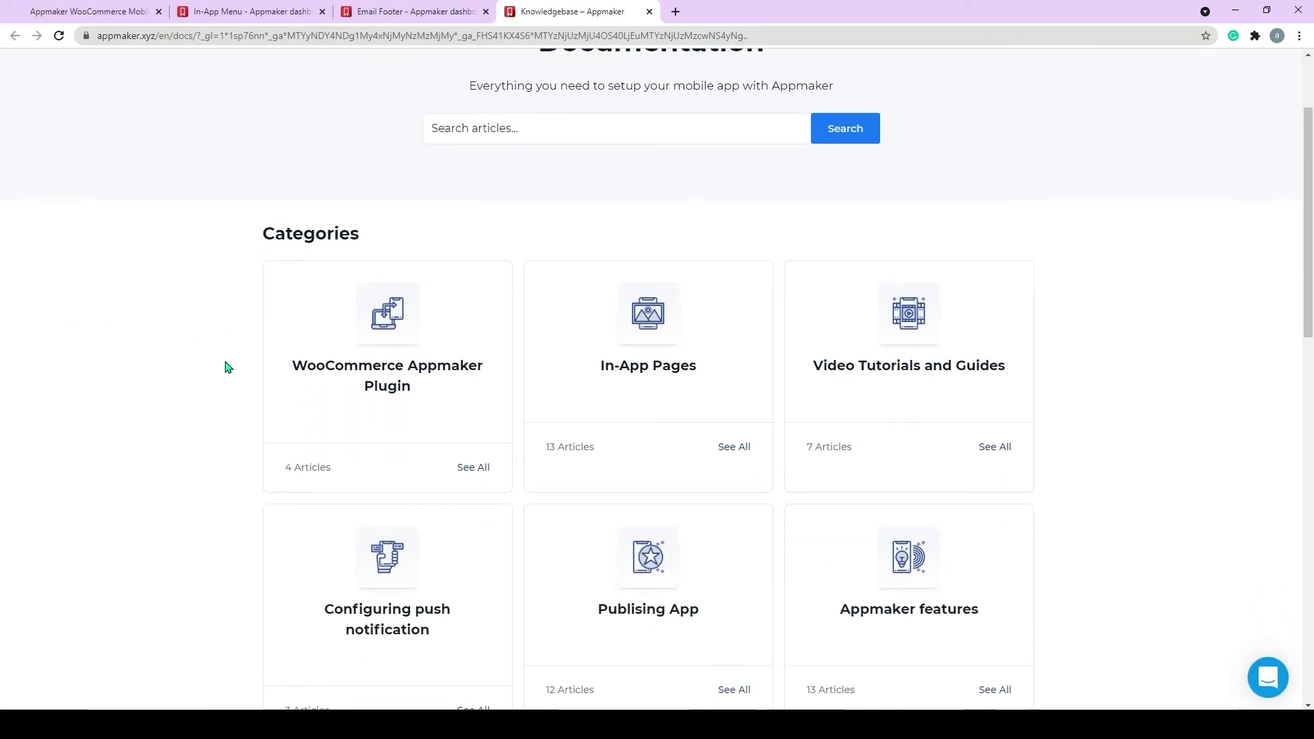
{"action": "scroll", "coordinate": [228, 368], "scroll_direction": "down", "scroll_amount": 1}
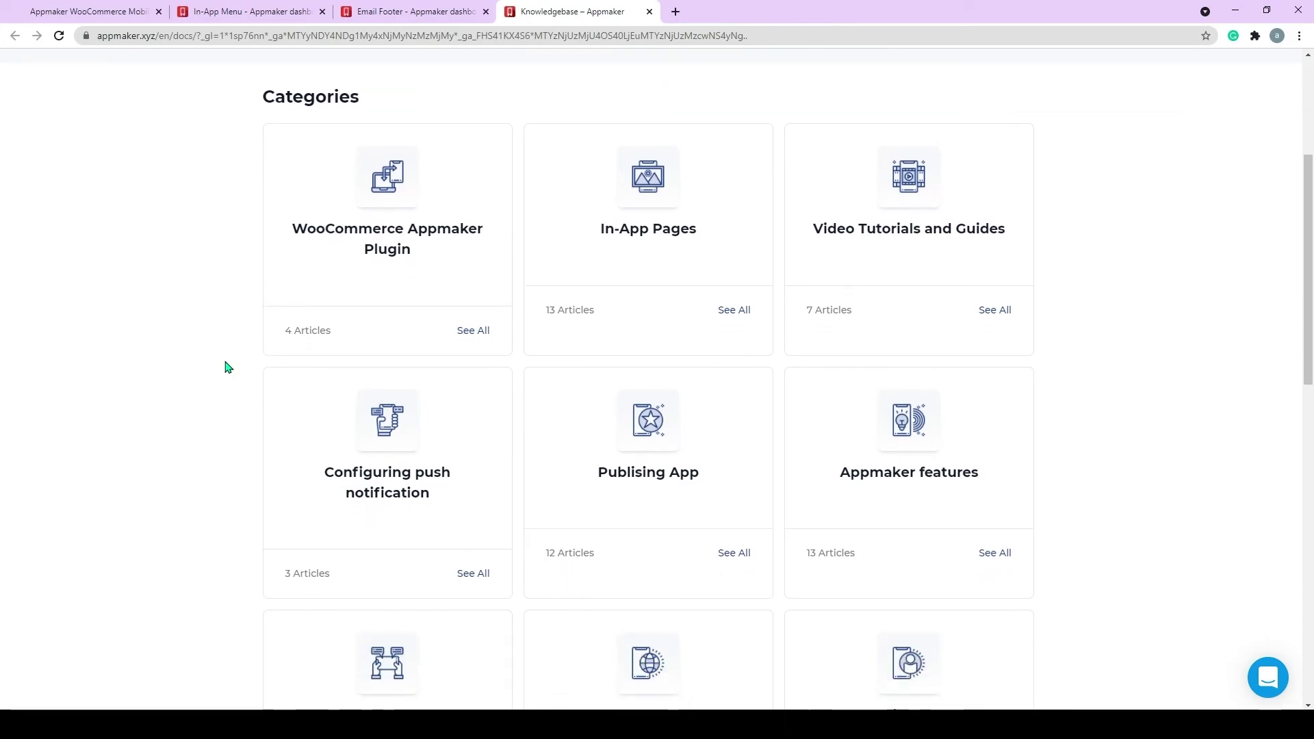
{"action": "scroll", "coordinate": [228, 368], "scroll_direction": "down", "scroll_amount": 1}
{"action": "scroll", "coordinate": [228, 367], "scroll_direction": "down", "scroll_amount": 3}
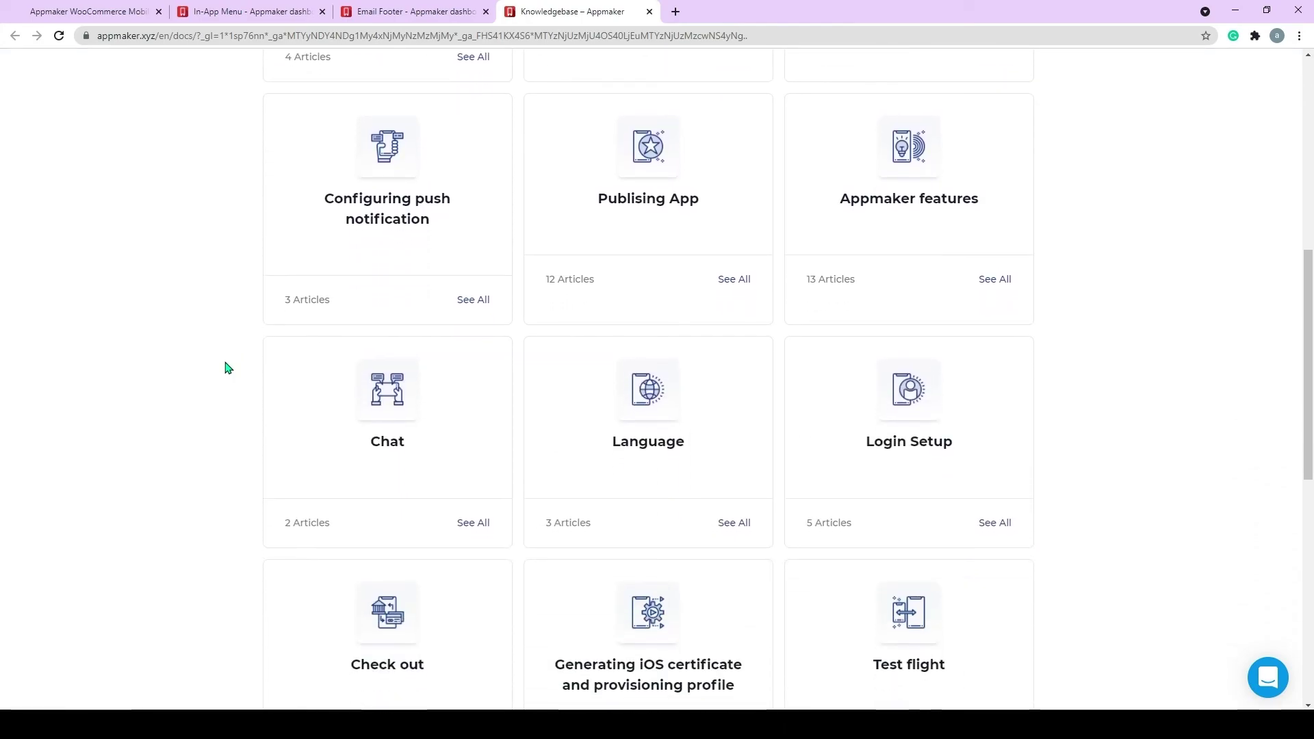
{"action": "scroll", "coordinate": [226, 369], "scroll_direction": "down", "scroll_amount": 3}
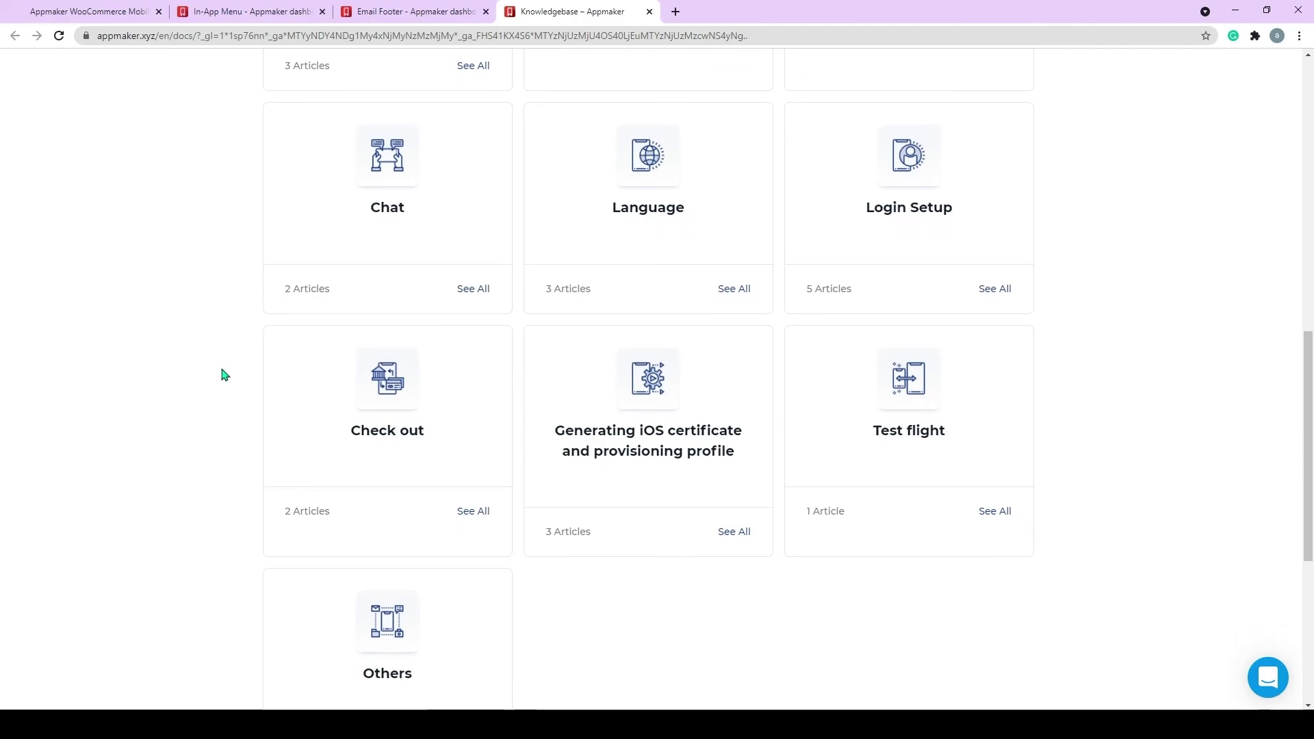
{"action": "scroll", "coordinate": [226, 374], "scroll_direction": "down", "scroll_amount": 5}
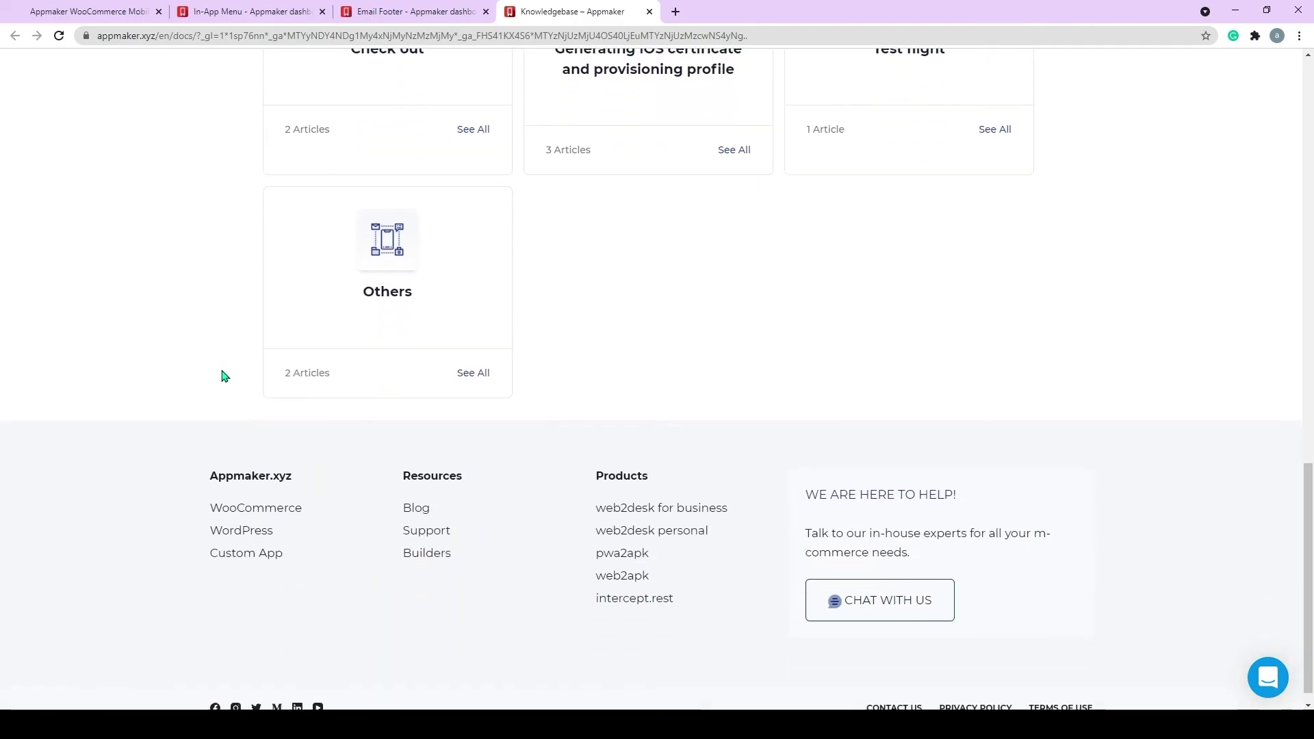
{"action": "scroll", "coordinate": [220, 376], "scroll_direction": "up", "scroll_amount": 2}
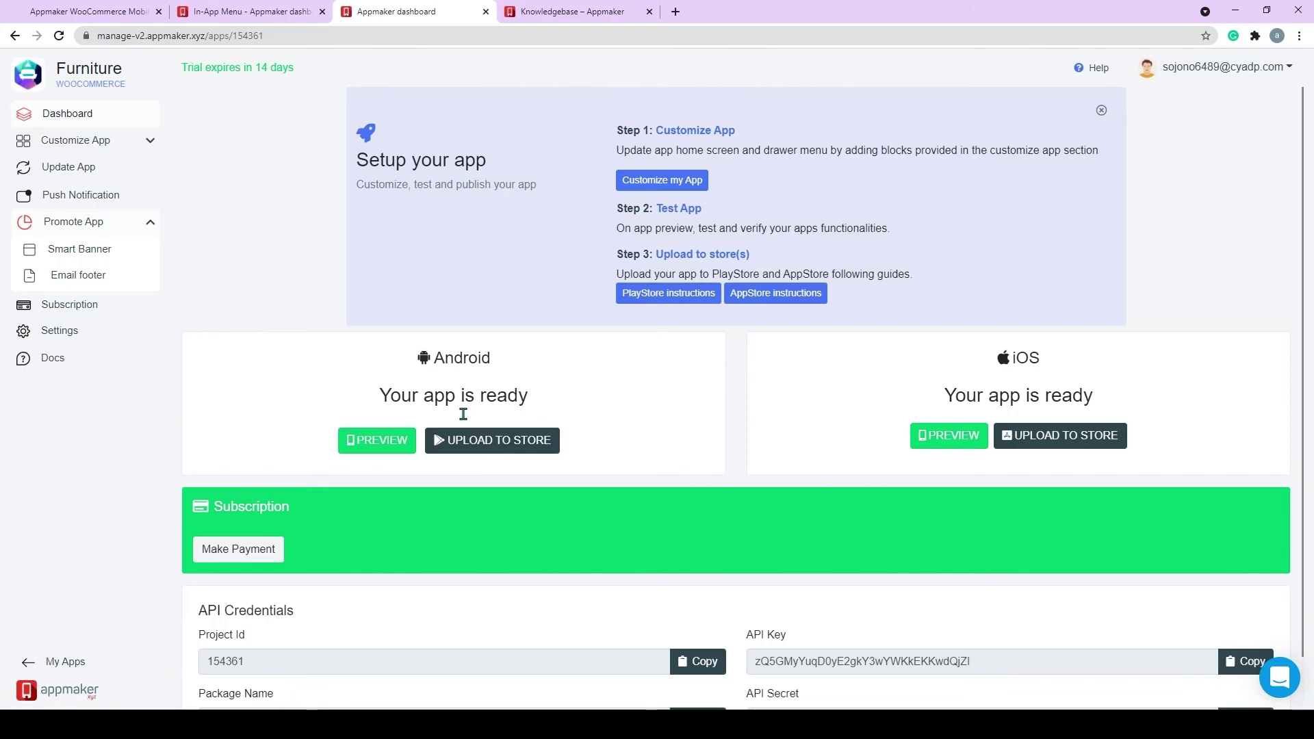
- Preview the Android app, examining its Home page and the Call Us branch of its drawer menu
{"action": "left_click", "coordinate": [376, 440]}
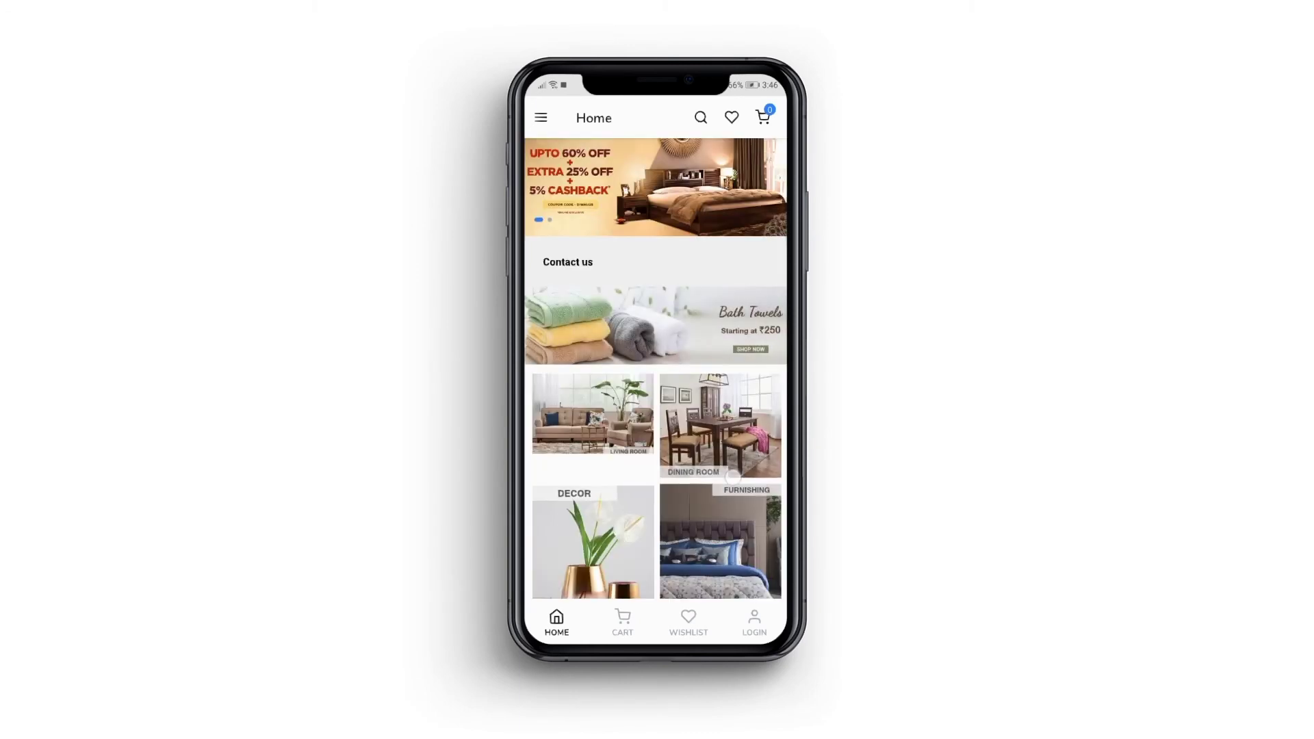
{"action": "scroll", "coordinate": [719, 425], "scroll_direction": "down", "scroll_amount": 1}
{"action": "left_click_drag", "start_coordinate": [719, 425], "coordinate": [733, 235]}
{"action": "left_click_drag", "start_coordinate": [705, 356], "coordinate": [732, 186]}
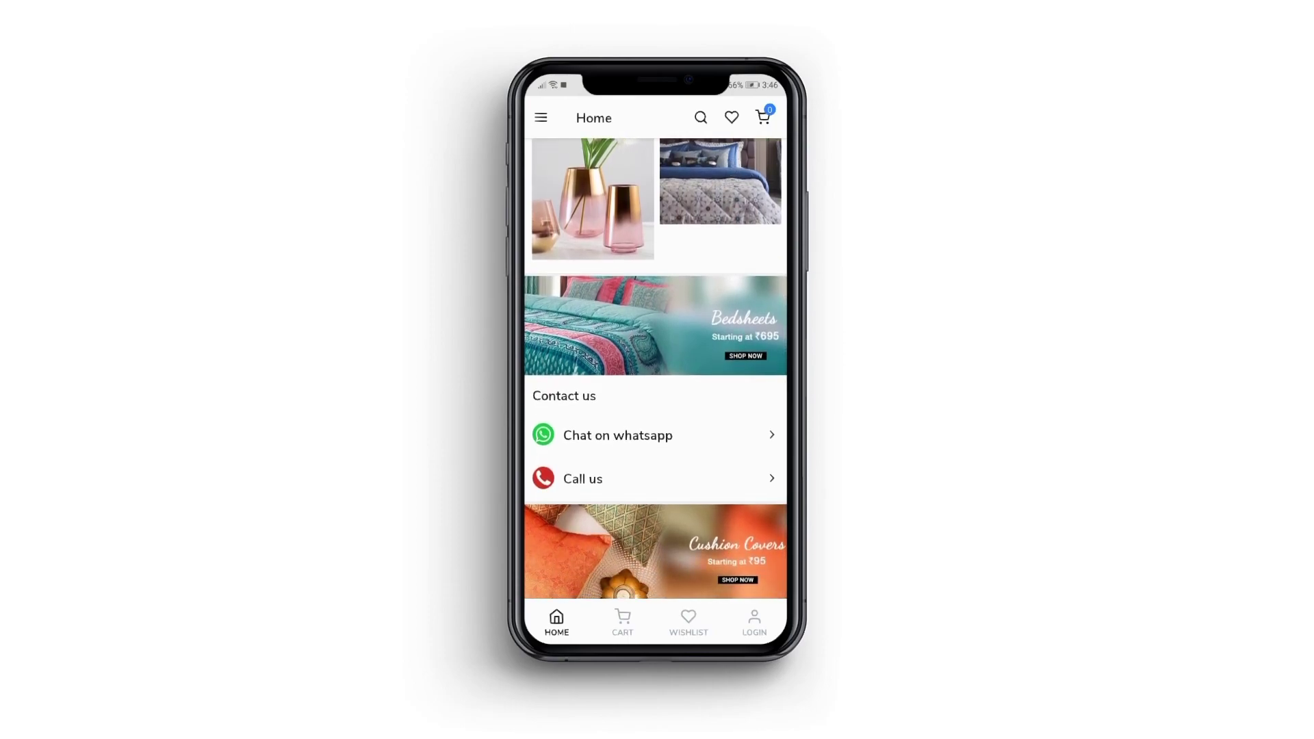
{"action": "left_click", "coordinate": [541, 118]}
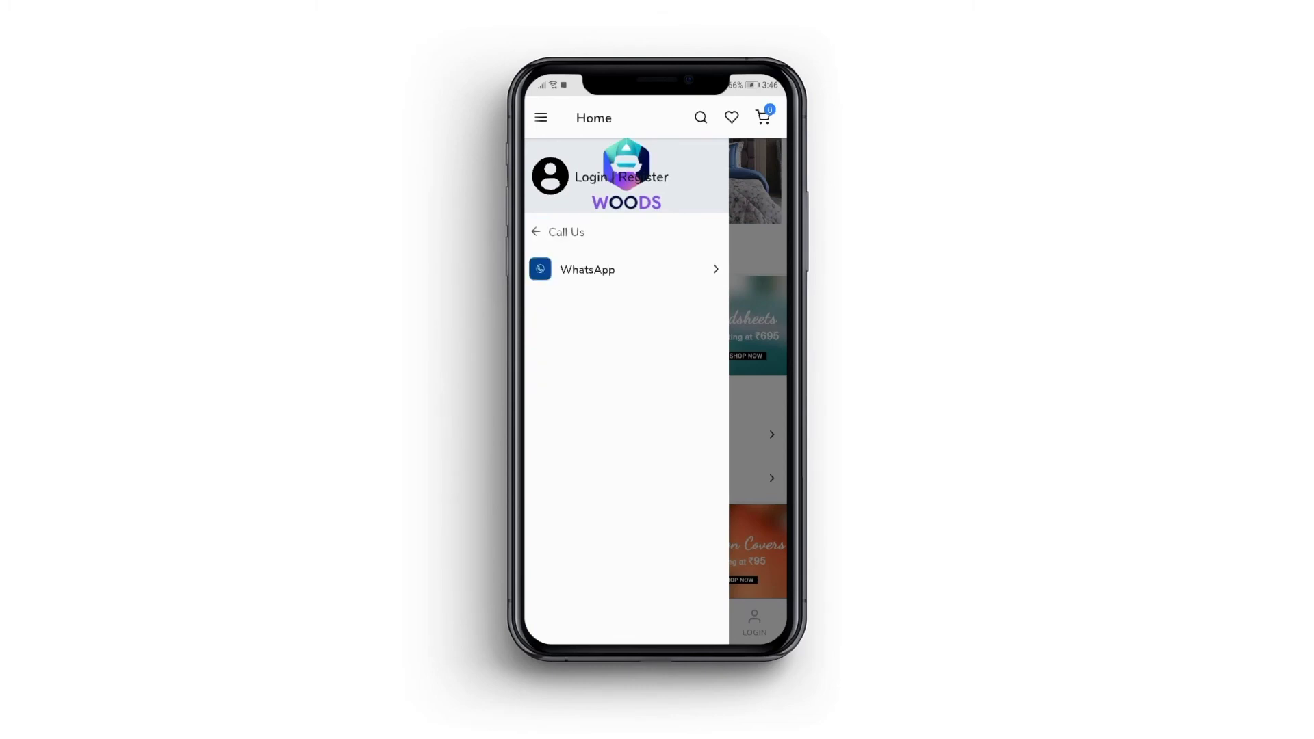
{"action": "left_click", "coordinate": [583, 235]}
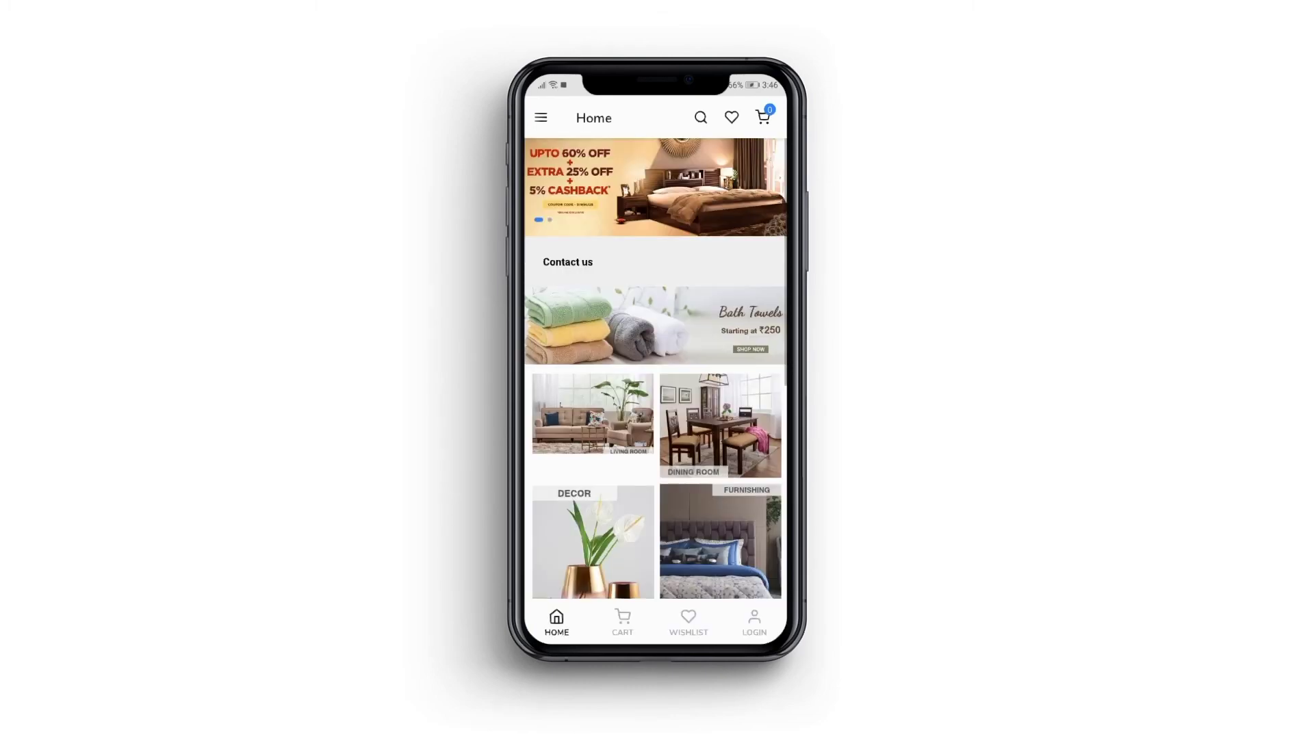
- Open the product list from the bedroom sale banner and view the product page of the gray armchair, Black Solid Color Full Sleeve
{"action": "left_click", "coordinate": [656, 188]}
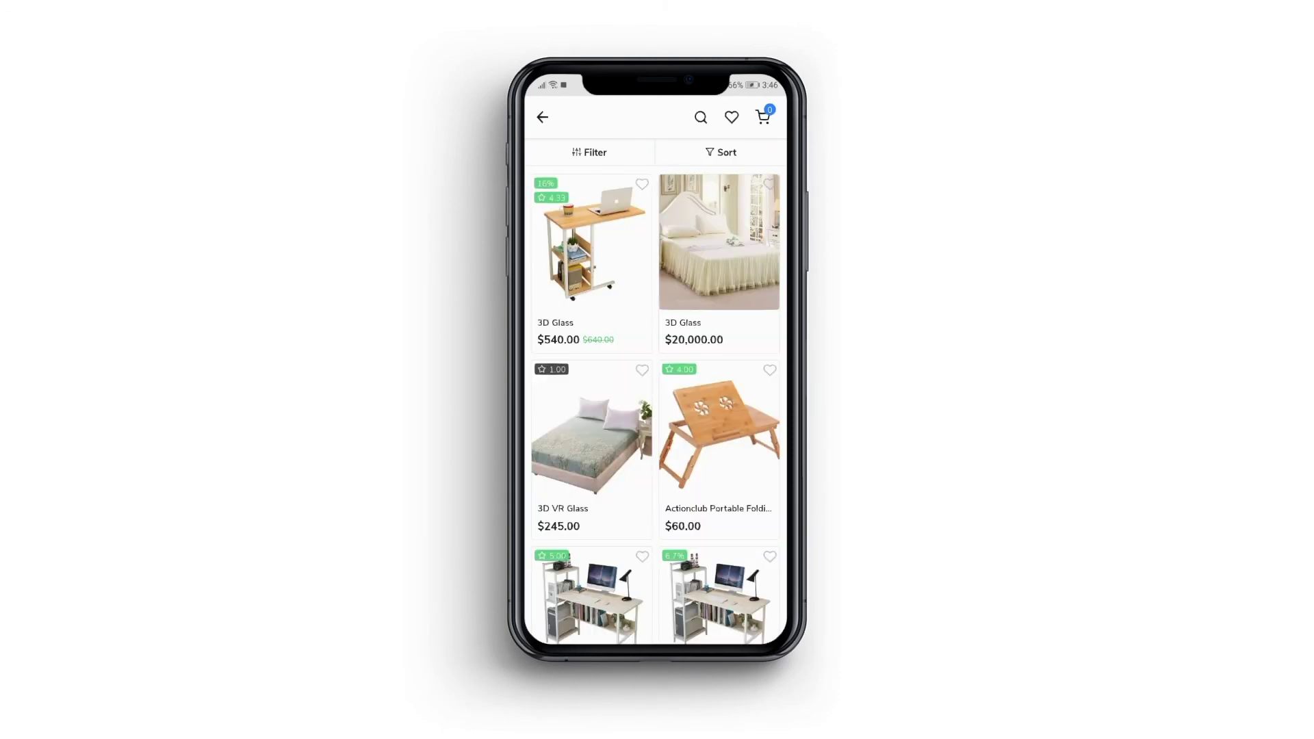
{"action": "scroll", "coordinate": [655, 391], "scroll_direction": "down", "scroll_amount": 6}
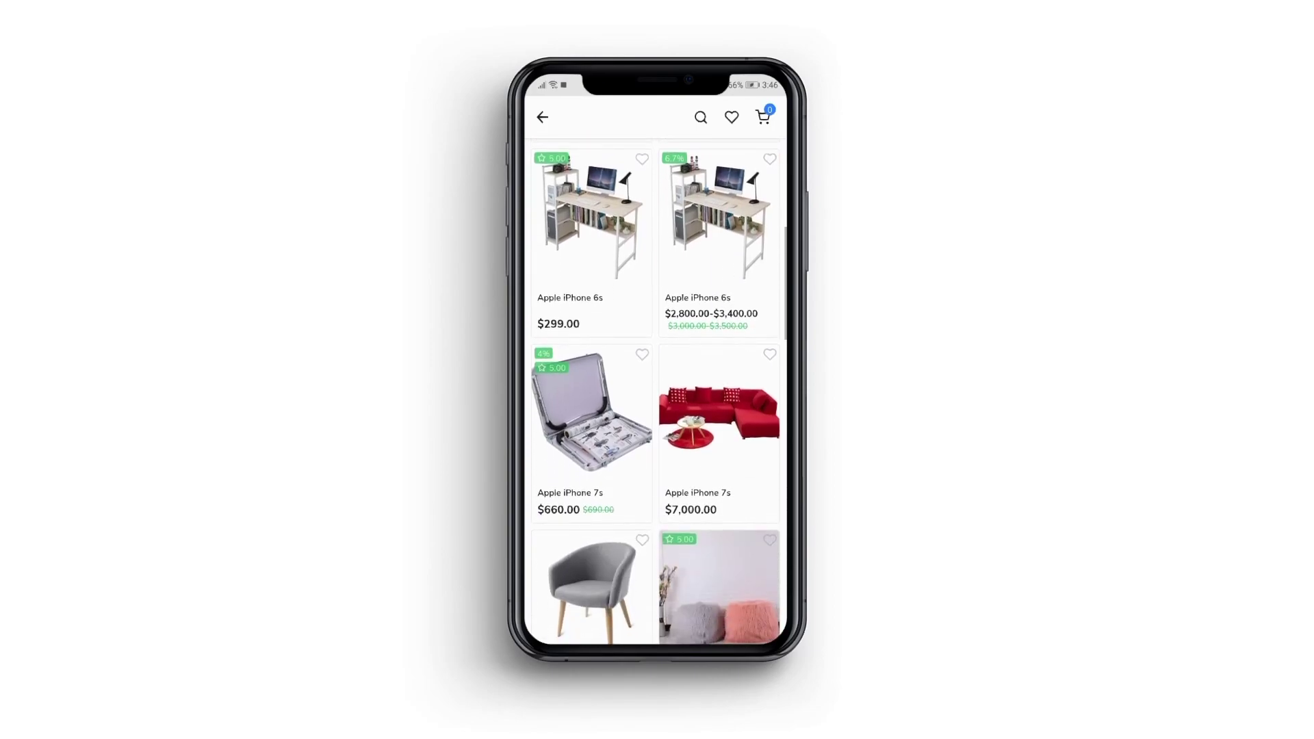
{"action": "scroll", "coordinate": [655, 390], "scroll_direction": "down", "scroll_amount": 5}
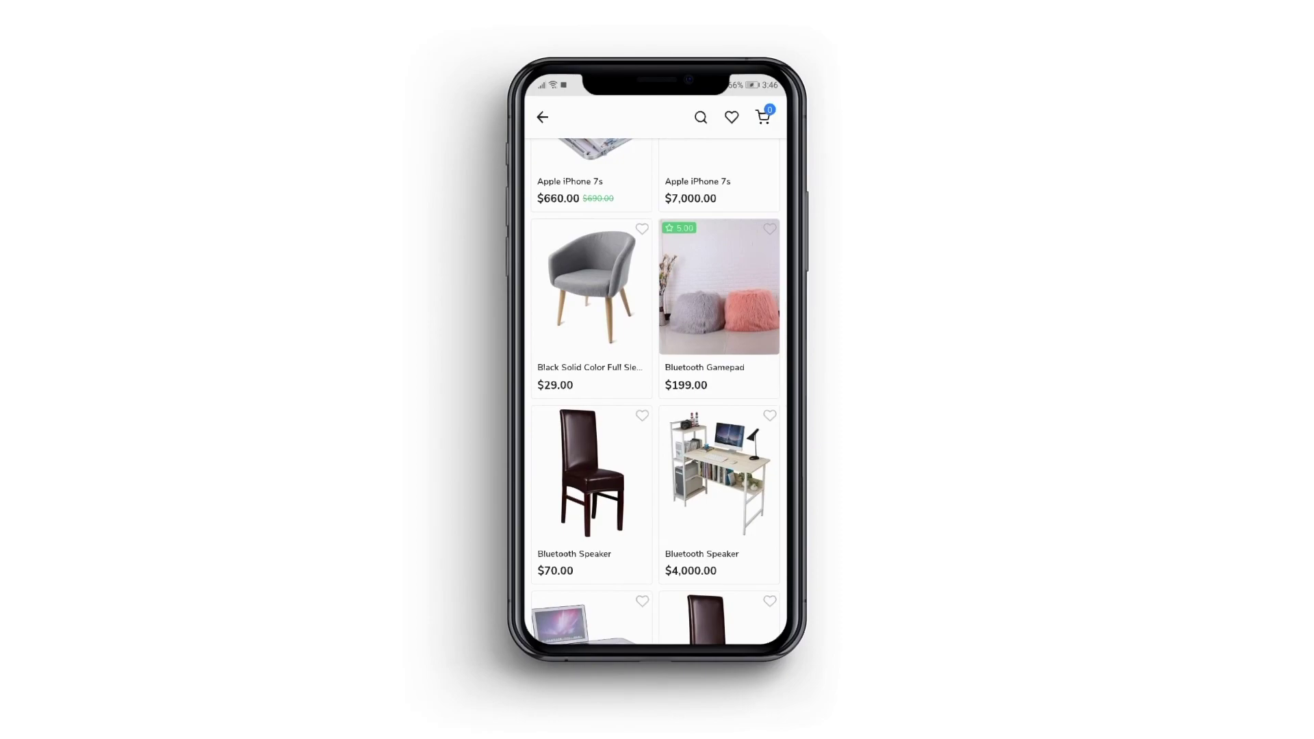
{"action": "left_click", "coordinate": [591, 288]}
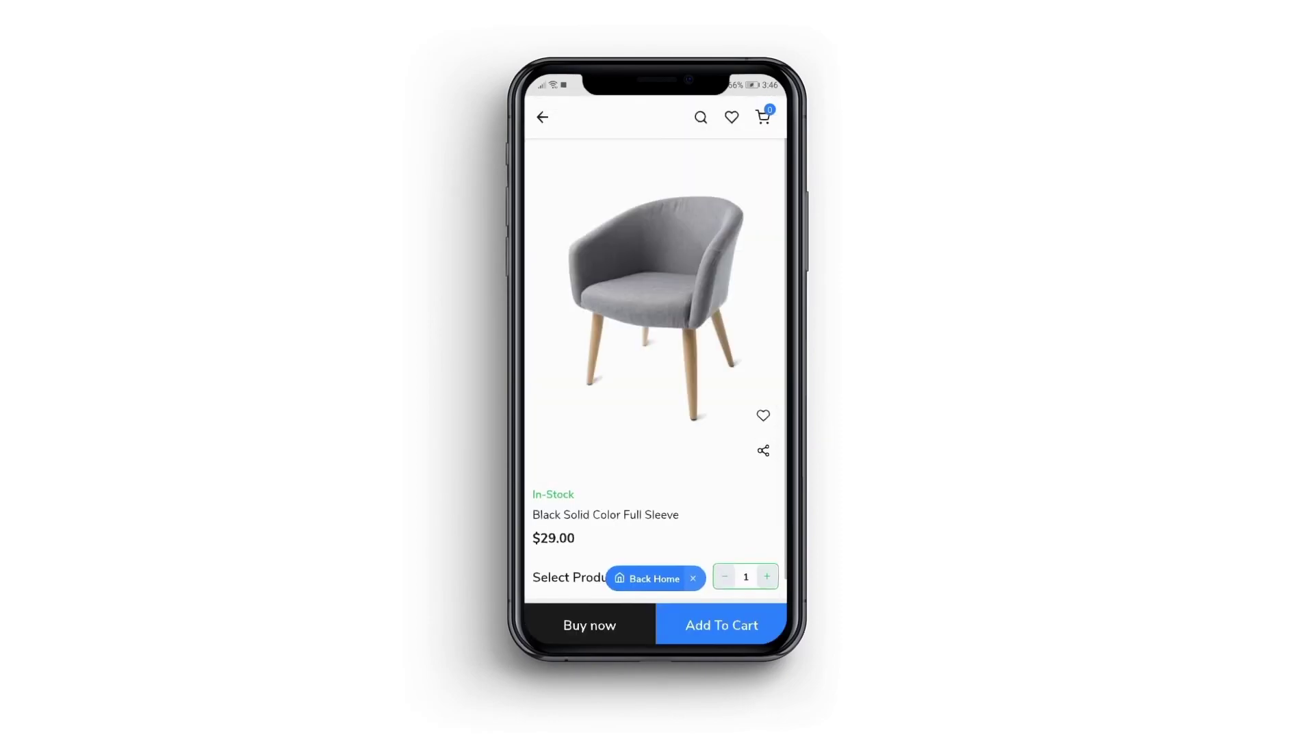
- Try the armchair's product count selector, leaving the quantity at 1, and mark the chair as a favorite
{"action": "left_click_drag", "start_coordinate": [719, 493], "coordinate": [728, 212]}
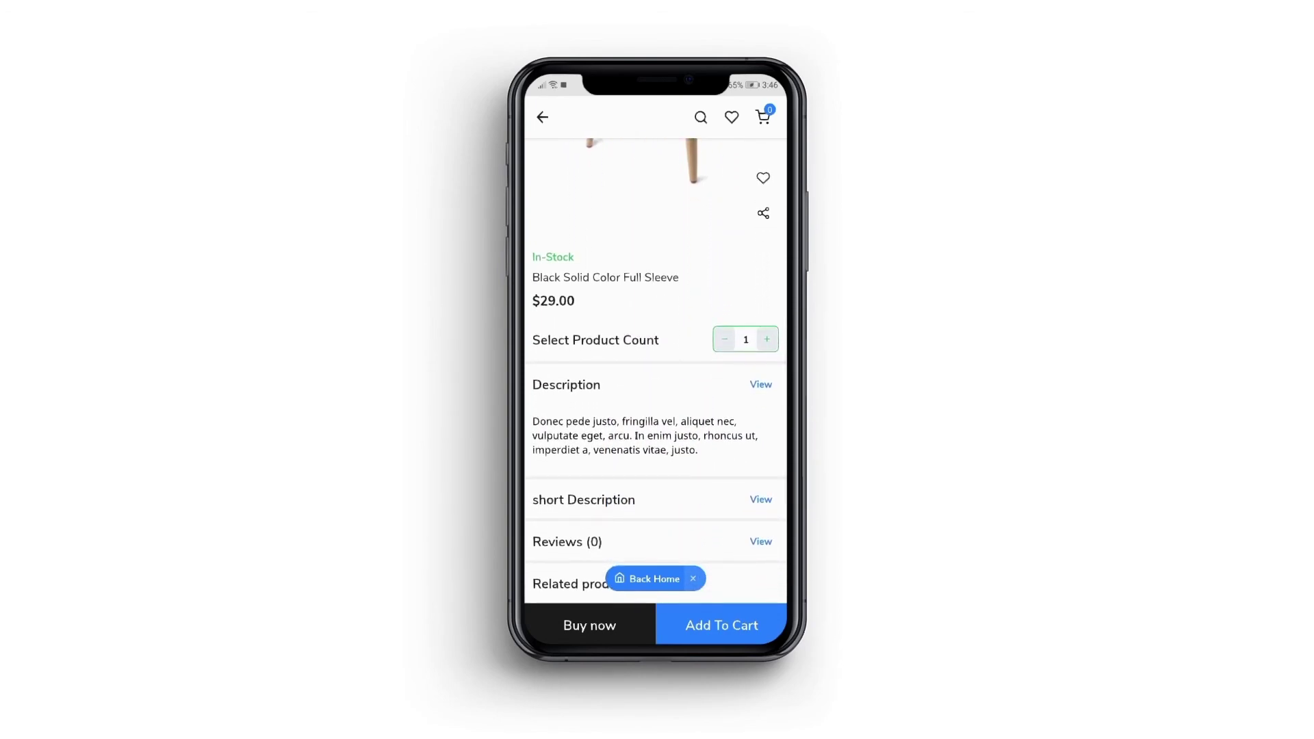
{"action": "left_click", "coordinate": [768, 340]}
{"action": "left_click", "coordinate": [767, 340]}
{"action": "left_click", "coordinate": [719, 343]}
{"action": "left_click_drag", "start_coordinate": [730, 308], "coordinate": [731, 508]}
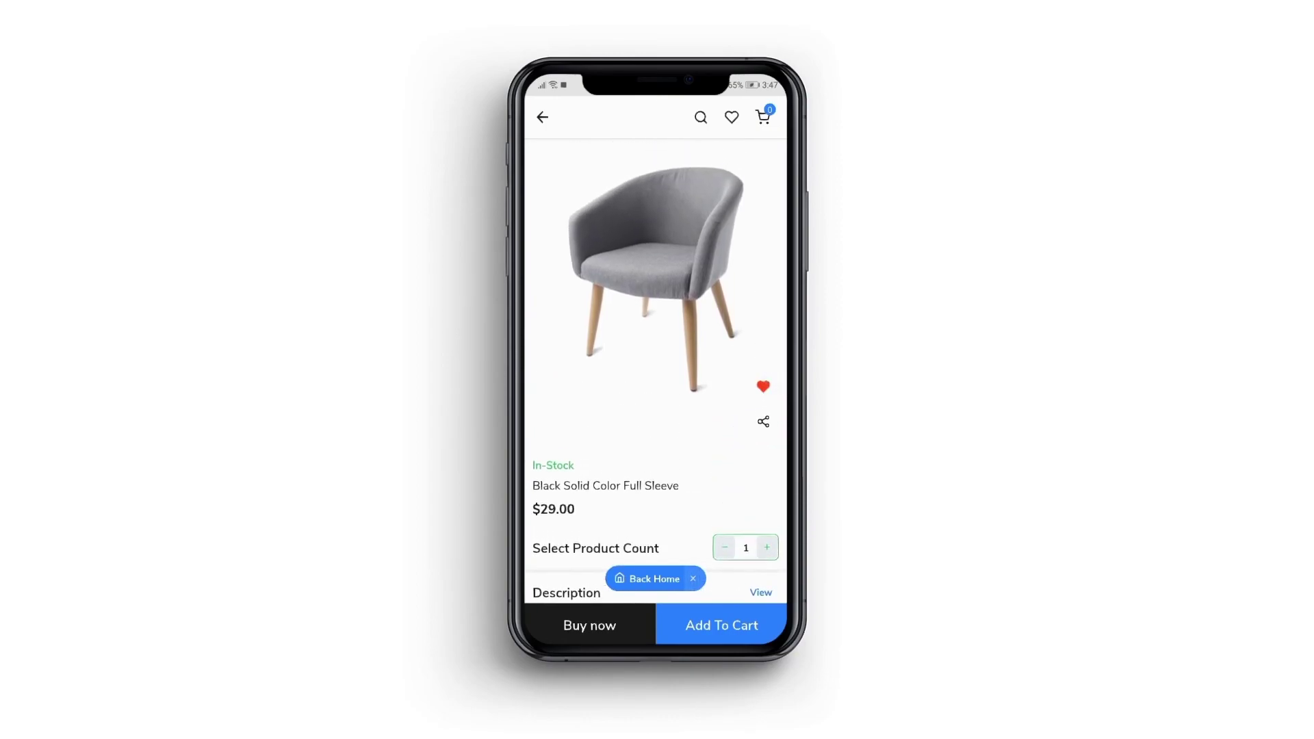
- Send the armchair to the cart with Buy now and open the coupon code entry, returning from the cart to browsing
{"action": "left_click", "coordinate": [589, 626]}
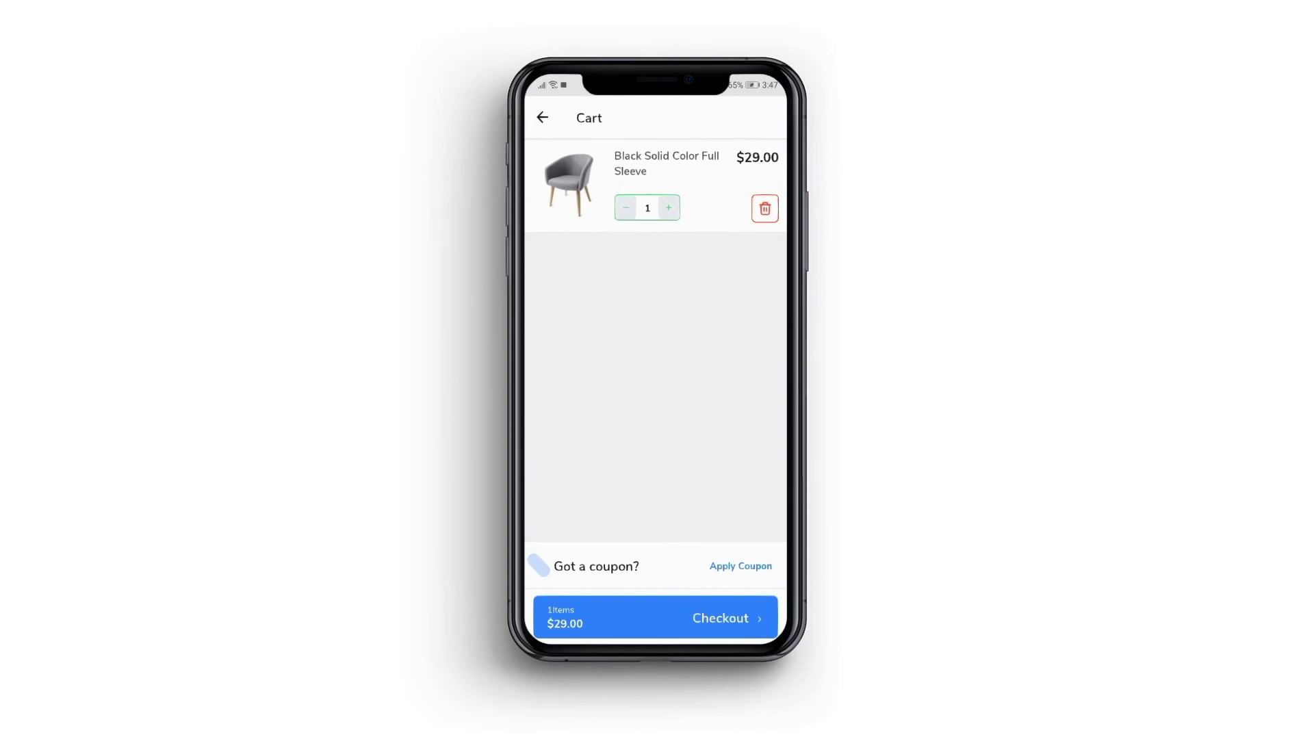
{"action": "left_click", "coordinate": [737, 566]}
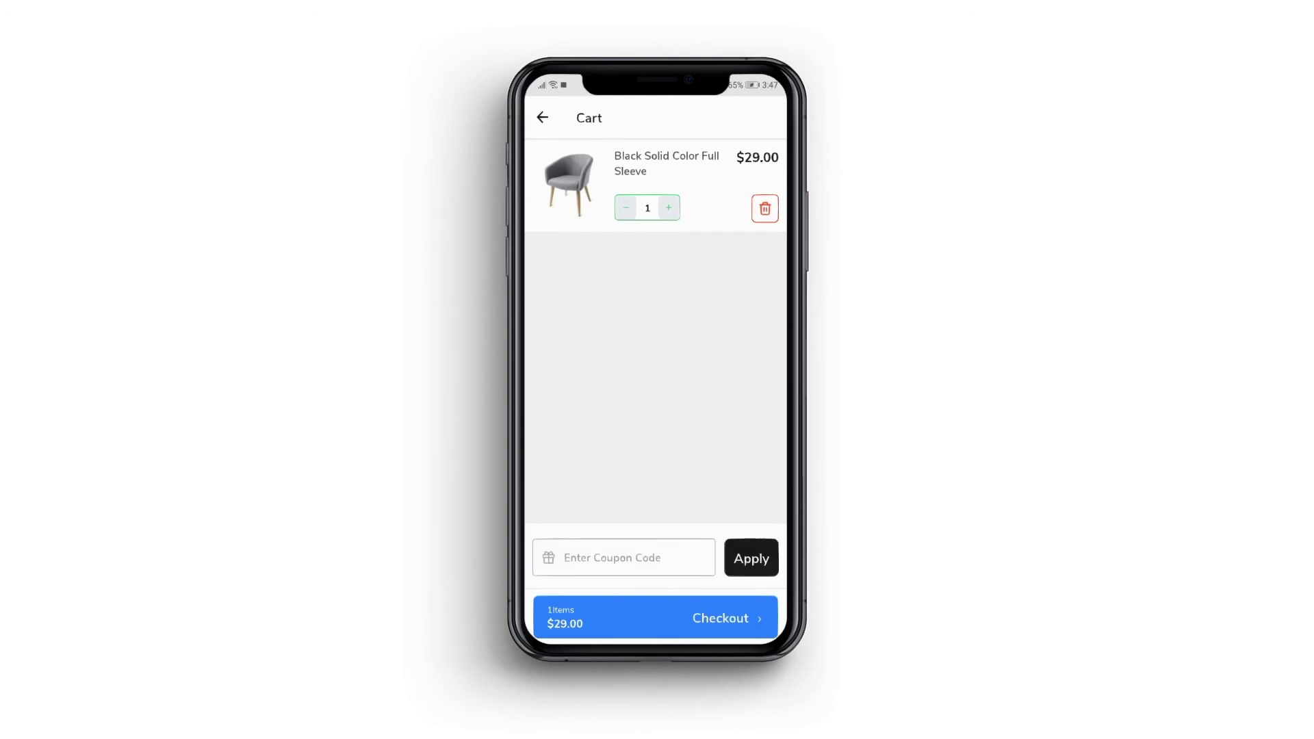
{"action": "left_click", "coordinate": [542, 117]}
{"action": "left_click", "coordinate": [538, 117]}
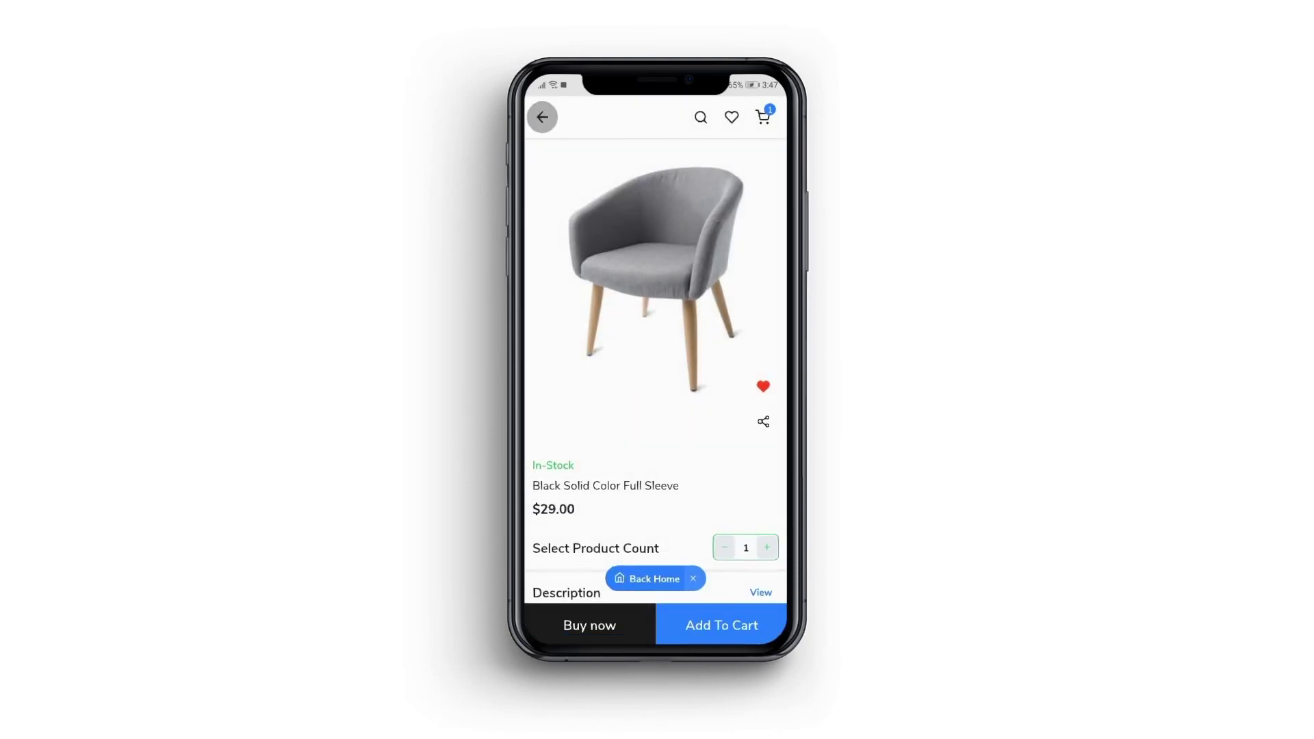
{"action": "left_click", "coordinate": [541, 117]}
{"action": "left_click_drag", "start_coordinate": [728, 479], "coordinate": [707, 395]}
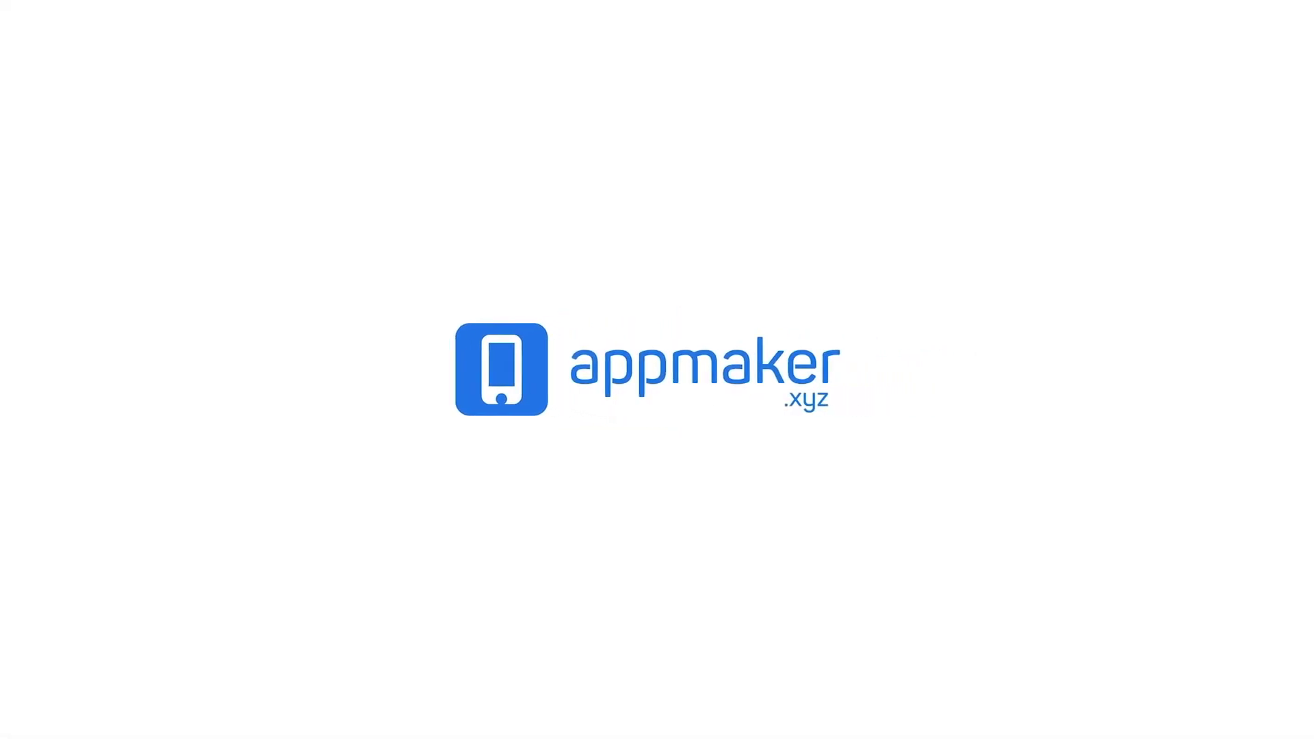